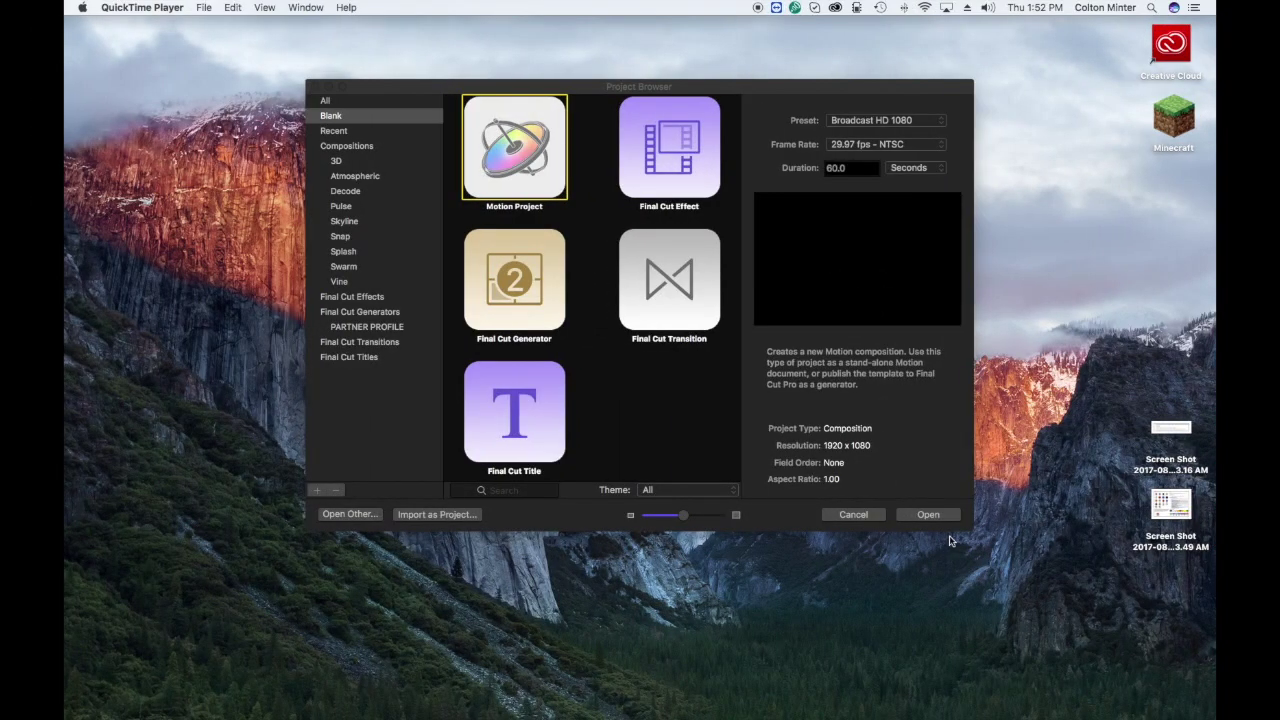
Create a blank Motion project using the Broadcast HD 1080 preset, 29.97 fps and a 60-second duration.
{"action": "left_click", "coordinate": [940, 520]}
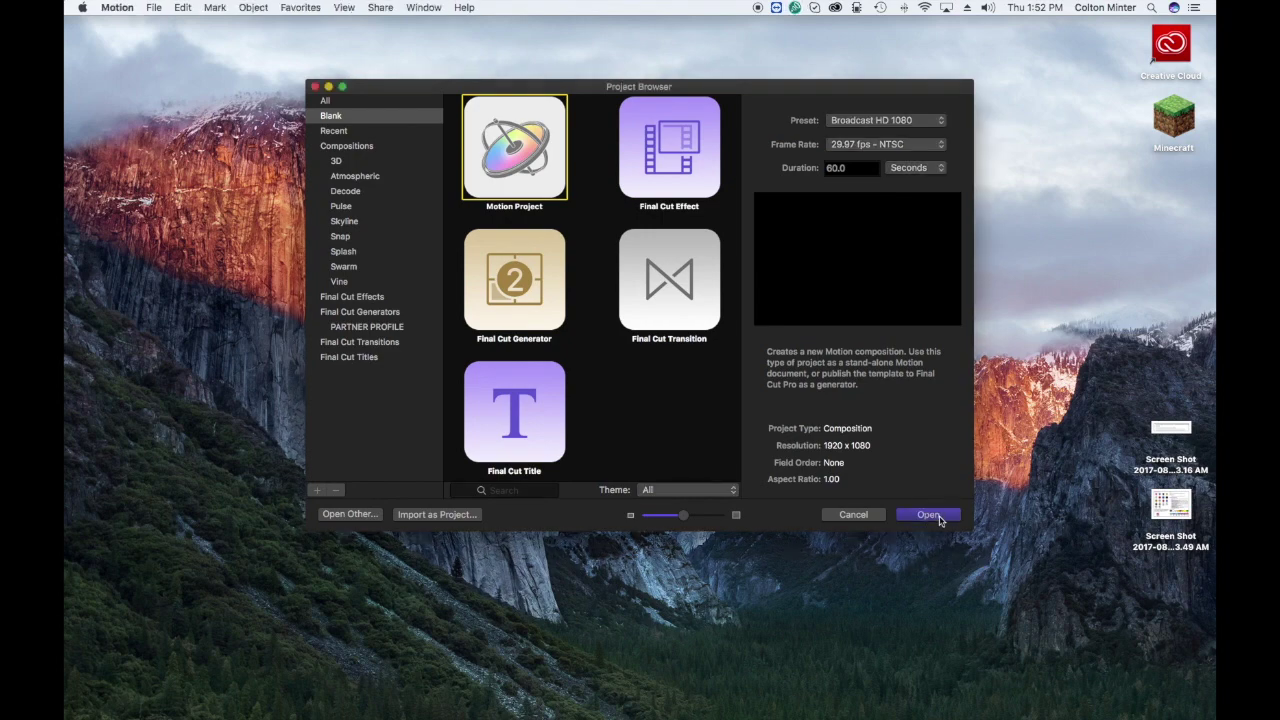
{"action": "left_click", "coordinate": [930, 515]}
Draw a white rectangle covering the entire canvas as a backdrop, with the canvas fitted in the view.
{"action": "left_click", "coordinate": [845, 472]}
{"action": "left_click", "coordinate": [862, 492]}
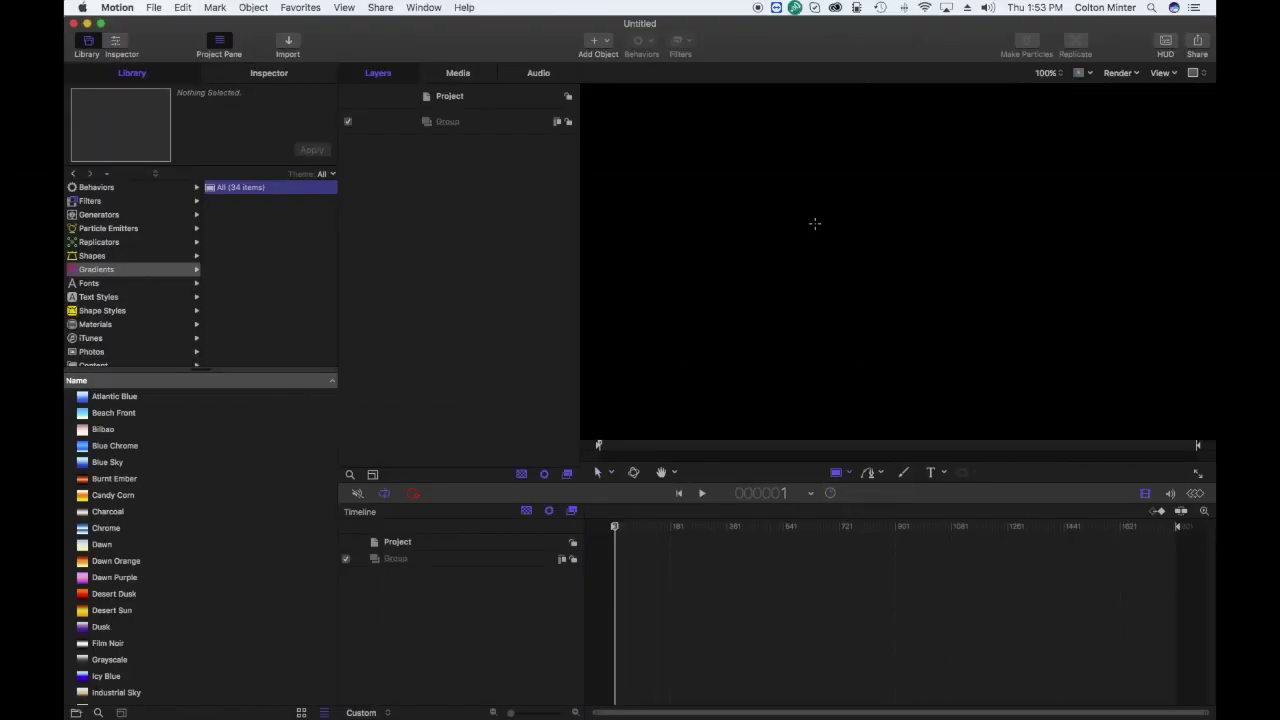
{"action": "left_click", "coordinate": [1044, 74]}
{"action": "left_click", "coordinate": [1048, 18]}
{"action": "left_click_drag", "start_coordinate": [585, 87], "coordinate": [1209, 441]}
Rename the group containing the rectangle to Background, then collapse and lock it.
{"action": "left_click", "coordinate": [452, 122]}
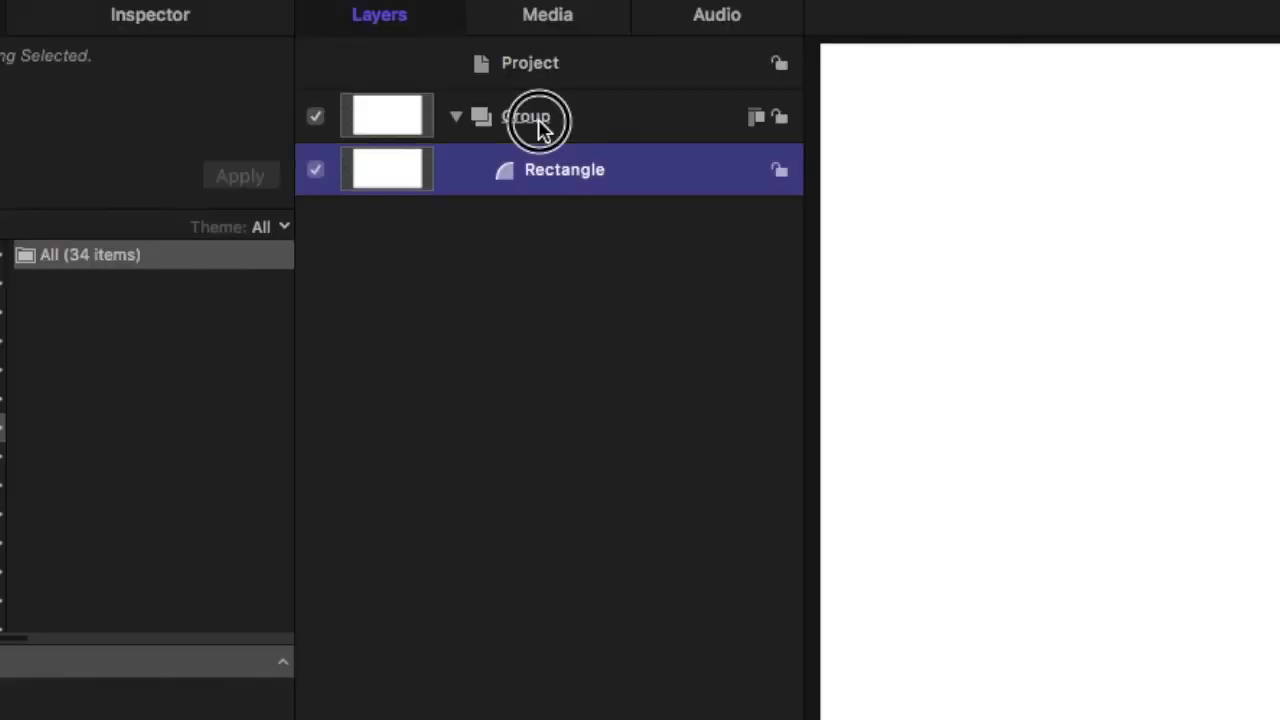
{"action": "left_click", "coordinate": [450, 121]}
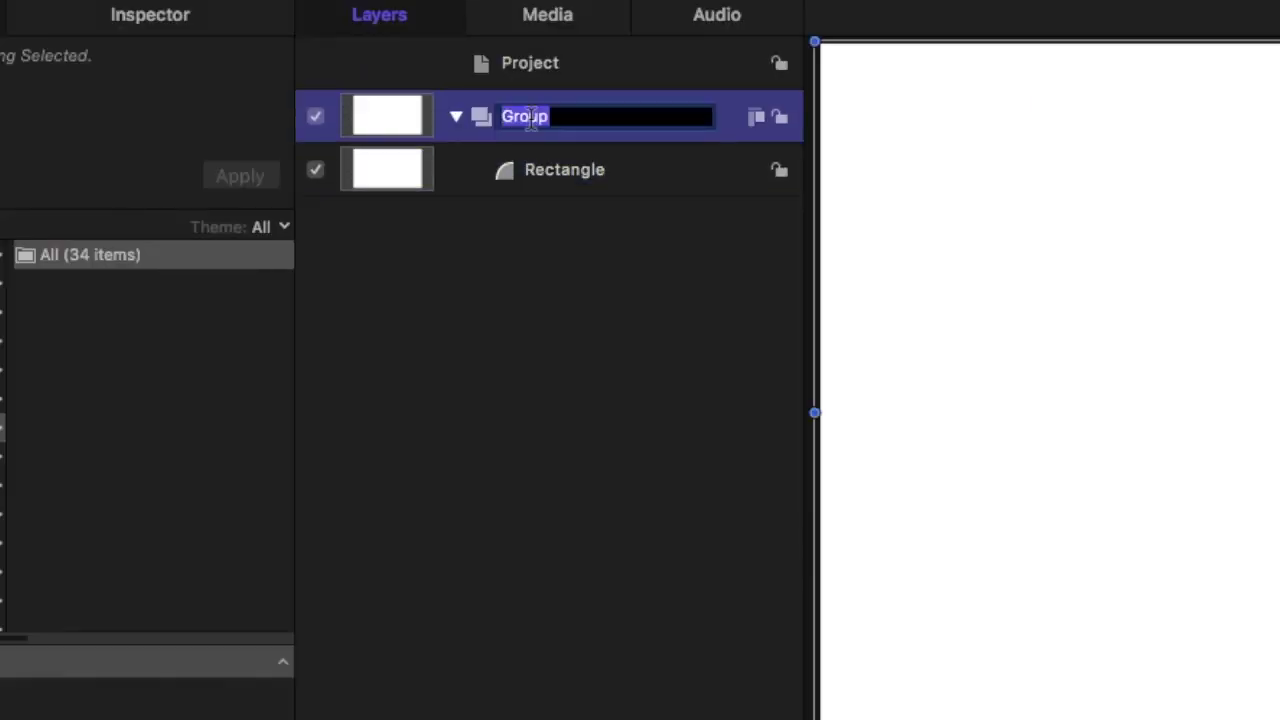
{"action": "type", "text": "Backgroun"}
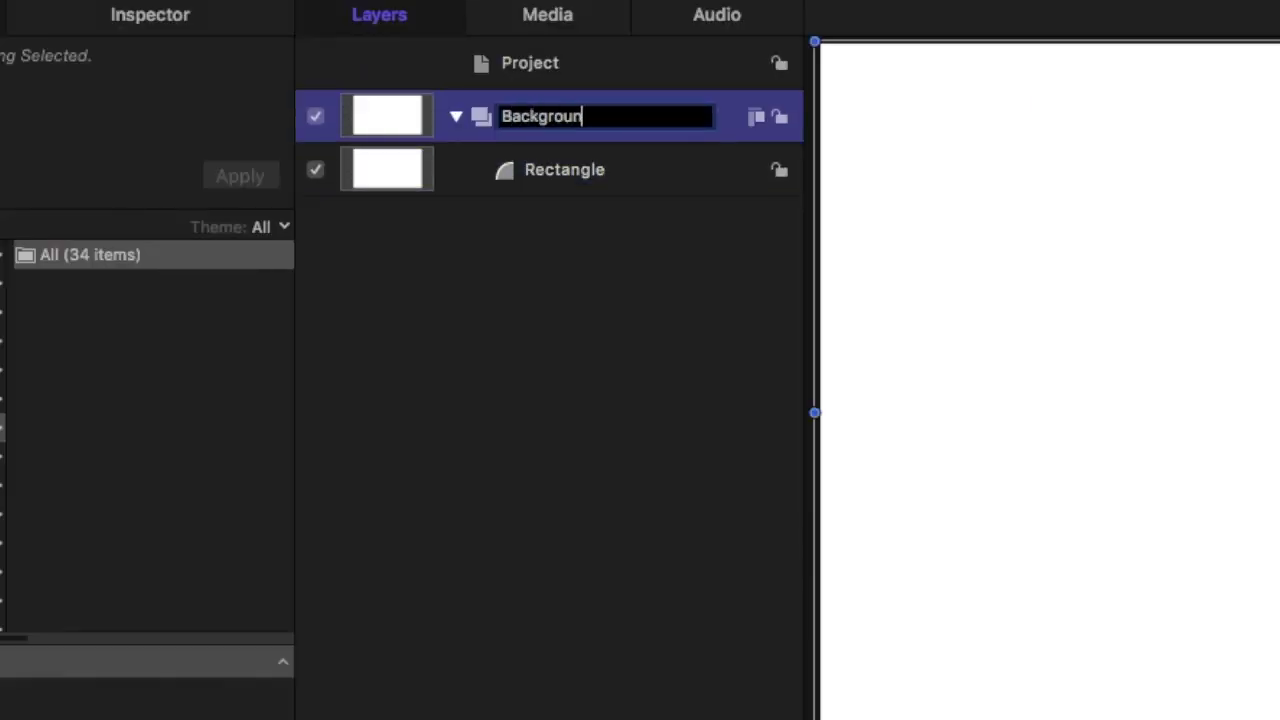
{"action": "type", "text": "d"}
{"action": "key", "text": "Return"}
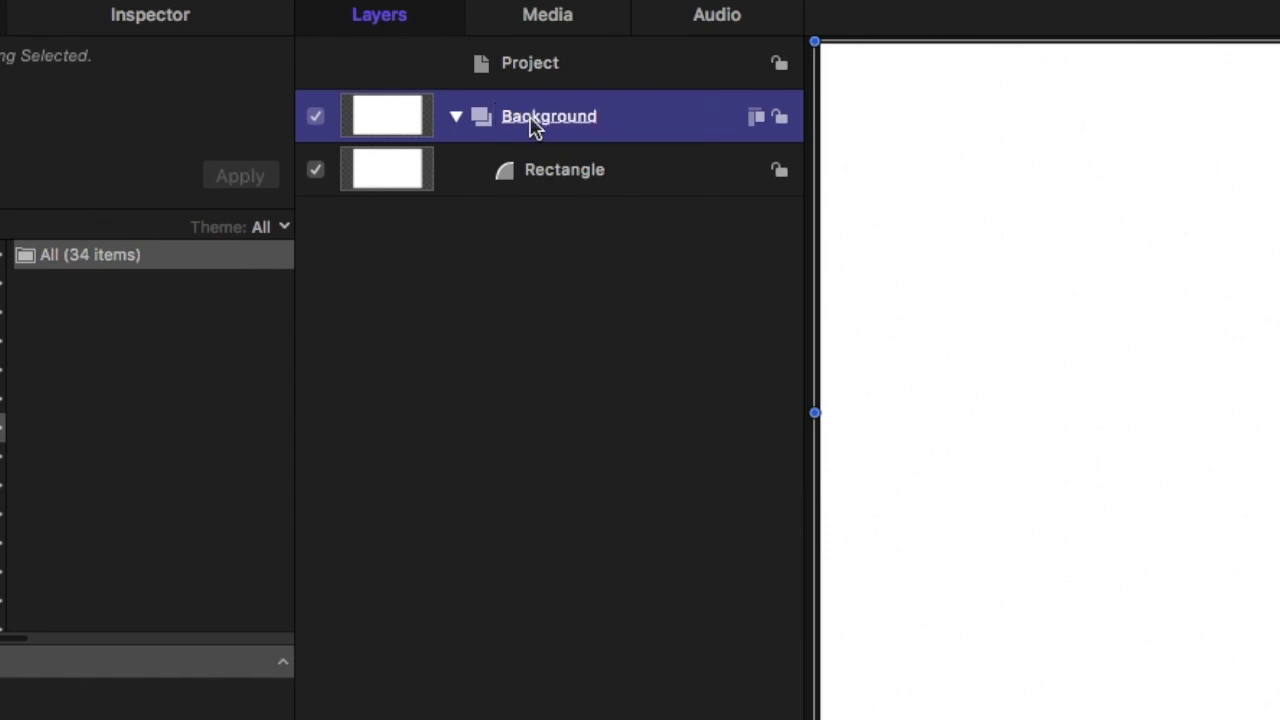
{"action": "left_click", "coordinate": [456, 118]}
{"action": "left_click", "coordinate": [779, 120]}
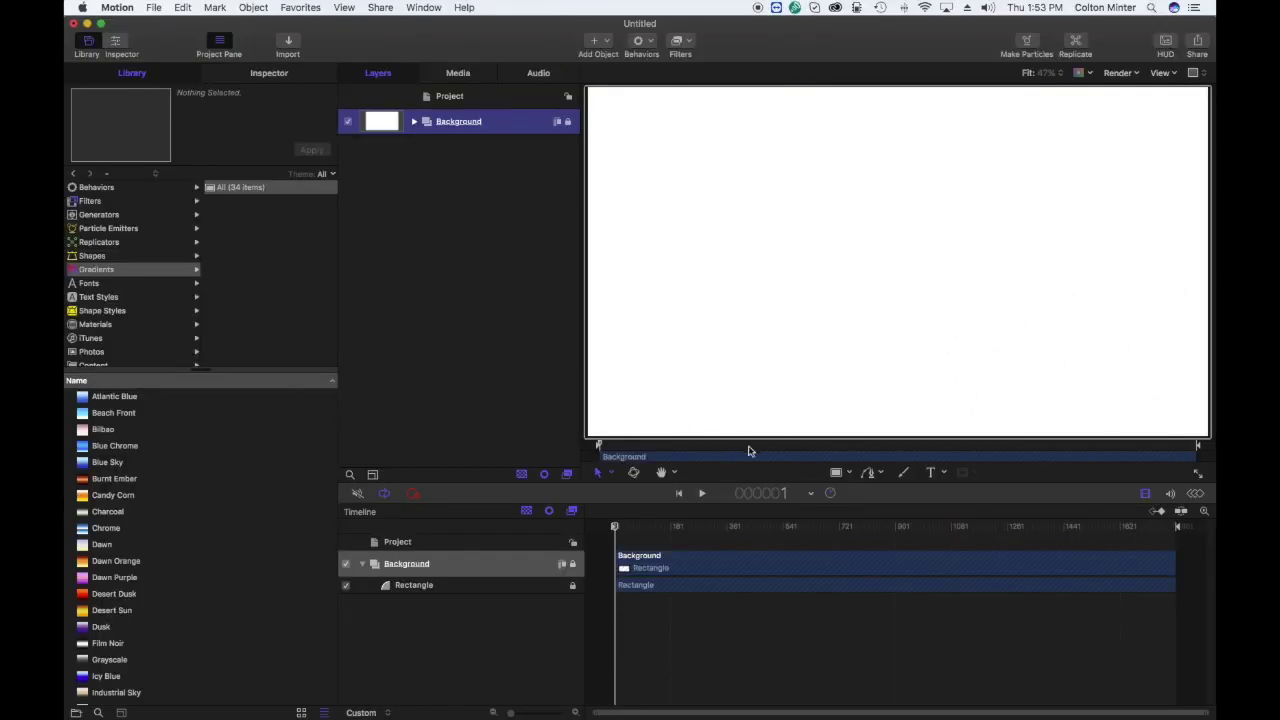
Add a new group above Background and name it Circles.
{"action": "key", "text": "super+3"}
{"action": "left_click", "coordinate": [249, 9]}
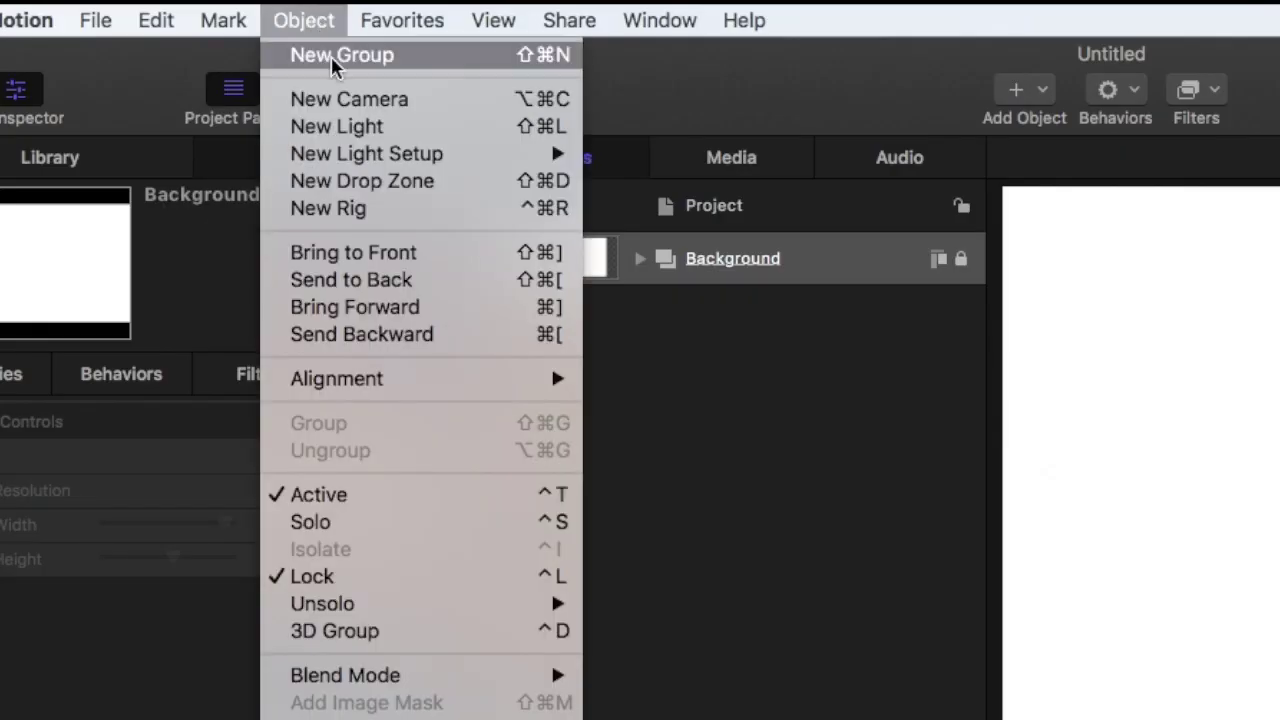
{"action": "left_click", "coordinate": [305, 56]}
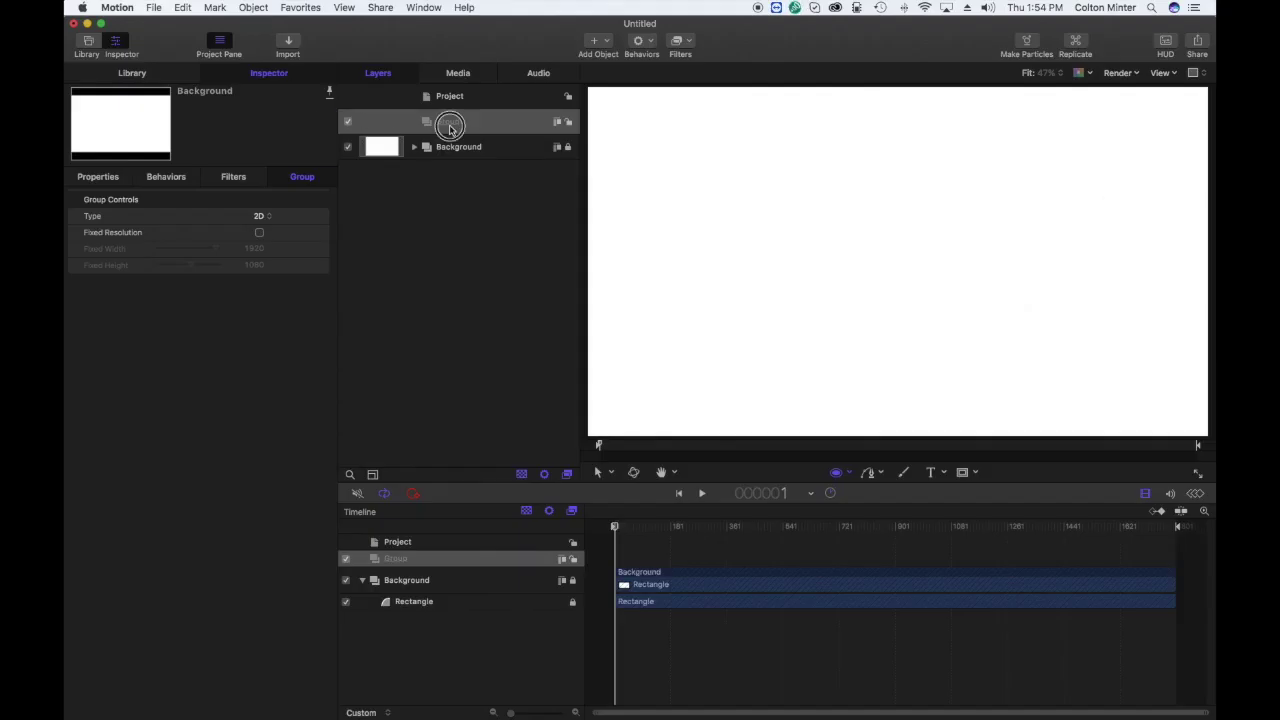
{"action": "double_click", "coordinate": [449, 122]}
{"action": "type", "text": "C"}
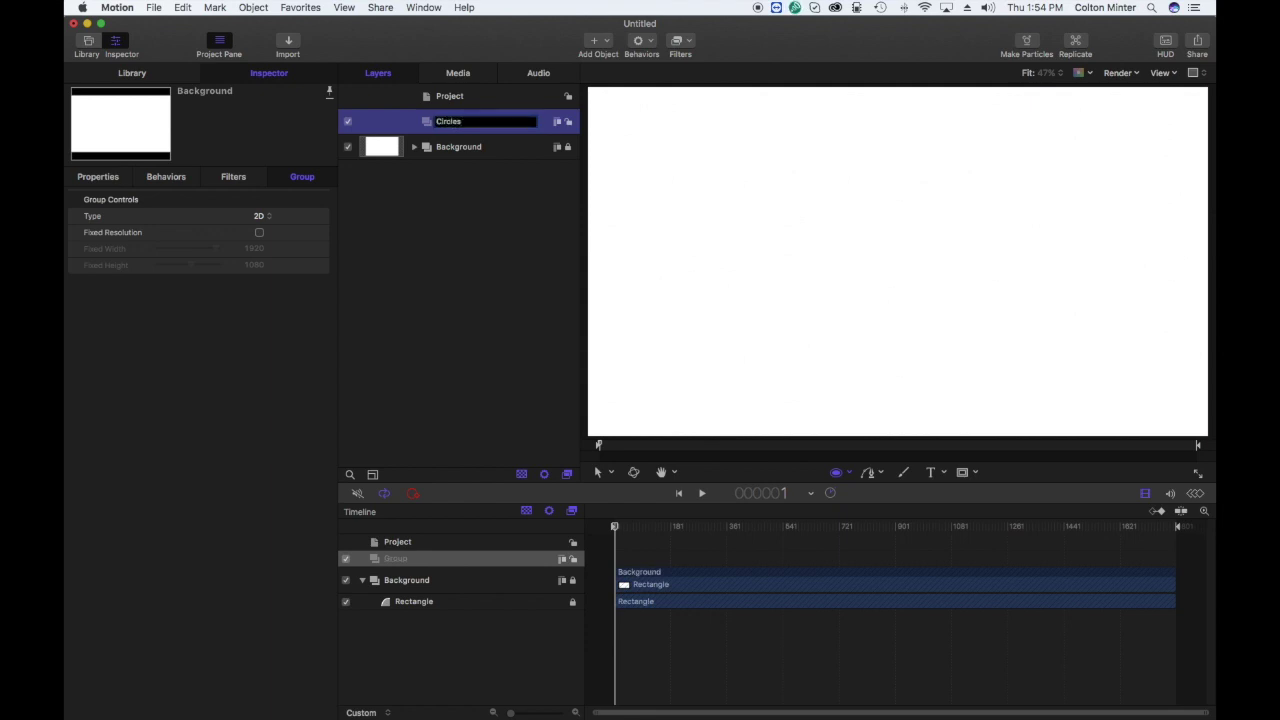
{"action": "type", "text": "ircles"}
{"action": "key", "text": "Return"}
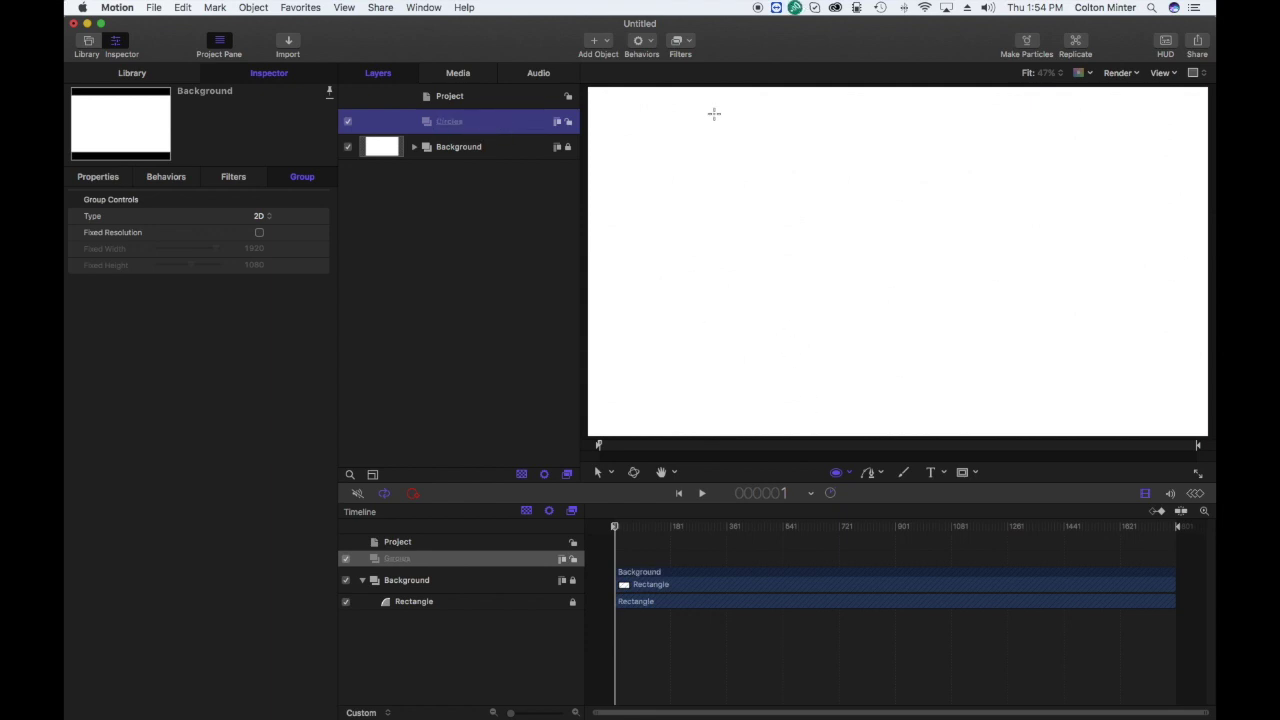
Draw a large circle in the Circles group, with its fill disabled and its outline enabled.
{"action": "left_click_drag", "start_coordinate": [702, 115], "coordinate": [1033, 395]}
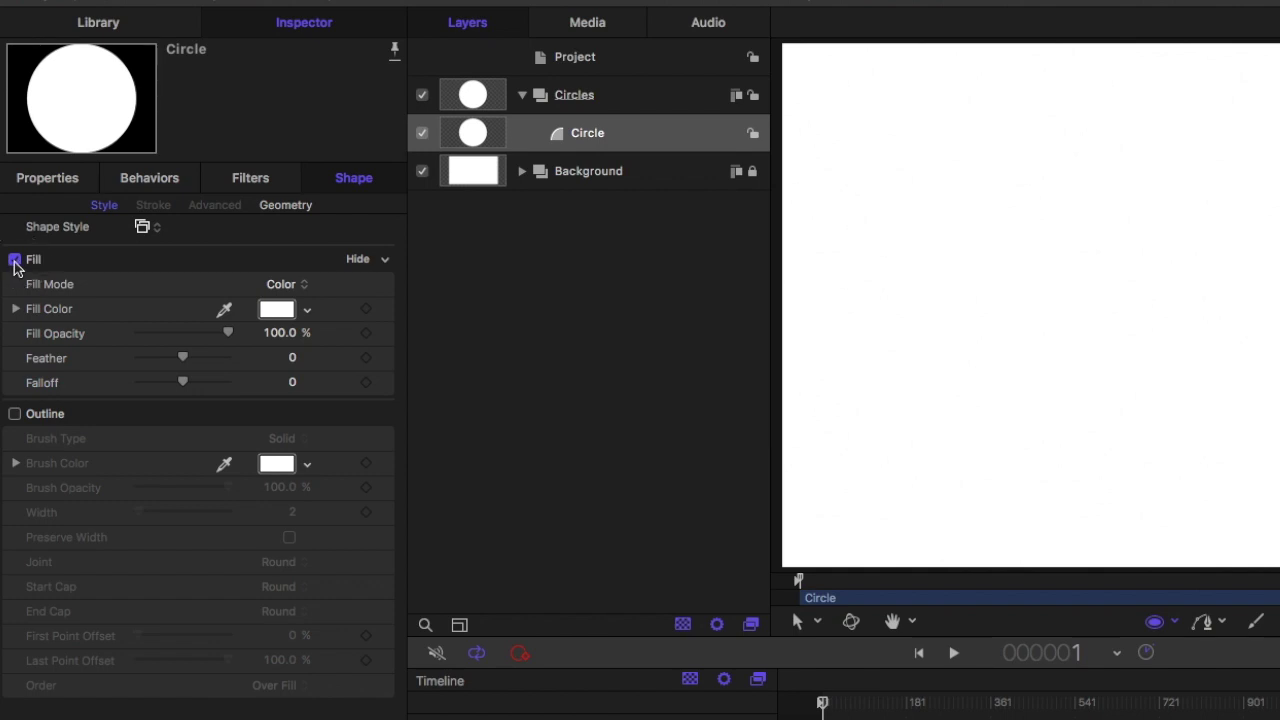
{"action": "left_click", "coordinate": [76, 231]}
{"action": "left_click", "coordinate": [77, 334]}
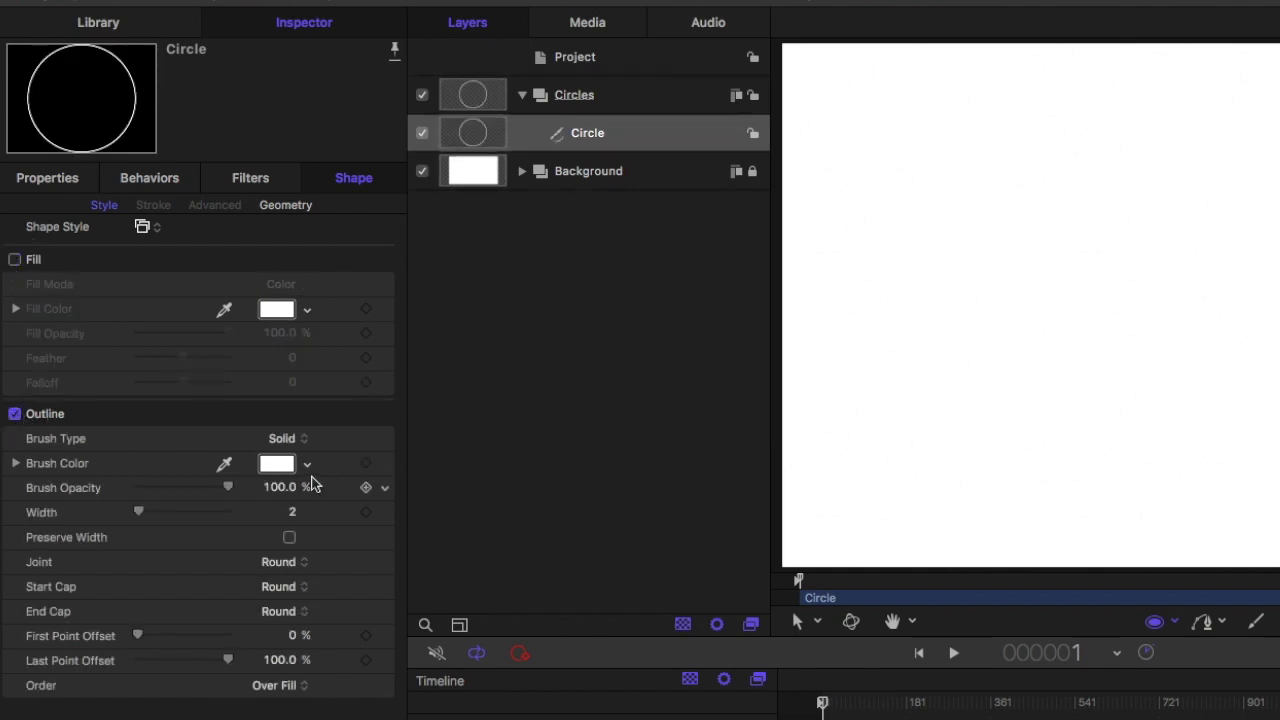
Make the circle's outline green with a width of 49.
{"action": "left_click", "coordinate": [307, 464]}
{"action": "mouse_move", "coordinate": [366, 524]}
{"action": "left_mouse_down"}
{"action": "mouse_move", "coordinate": [420, 522]}
{"action": "mouse_move", "coordinate": [431, 545]}
{"action": "mouse_move", "coordinate": [417, 562]}
{"action": "left_mouse_up"}
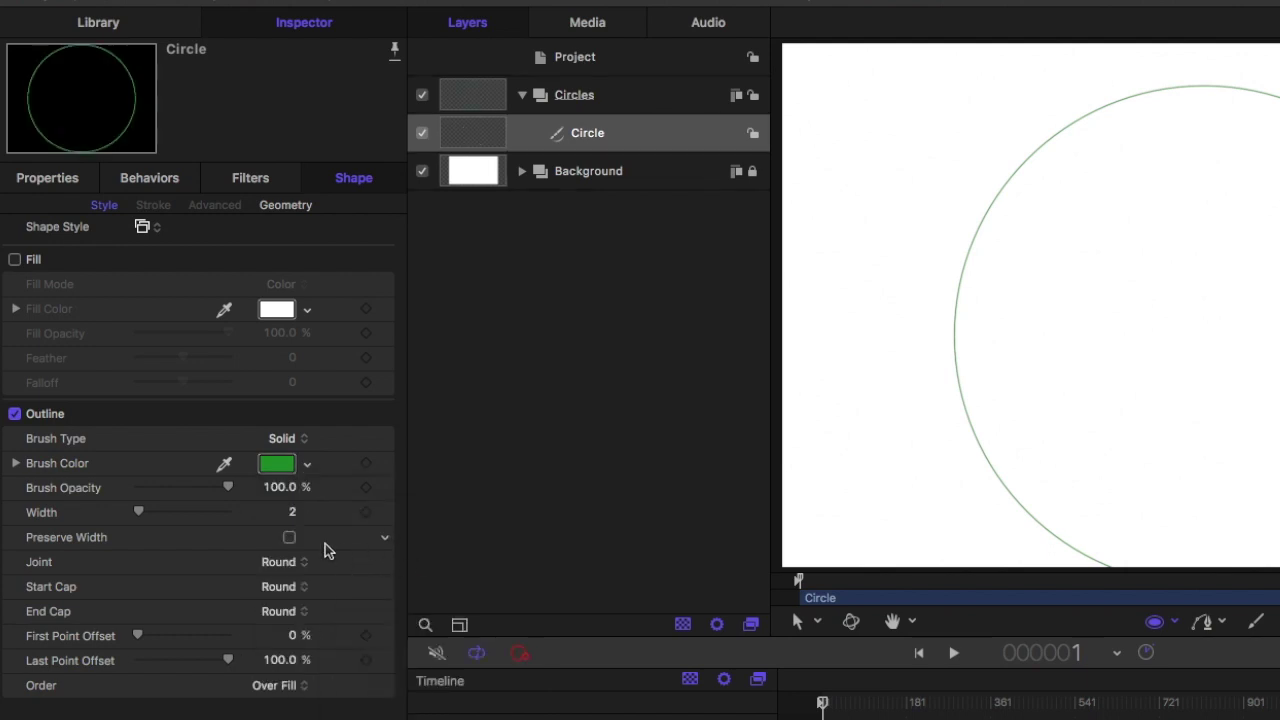
{"action": "left_click_drag", "start_coordinate": [140, 514], "coordinate": [183, 516]}
Set the outline's start and end caps to Square and its last point offset to 17.57%.
{"action": "left_click", "coordinate": [286, 587]}
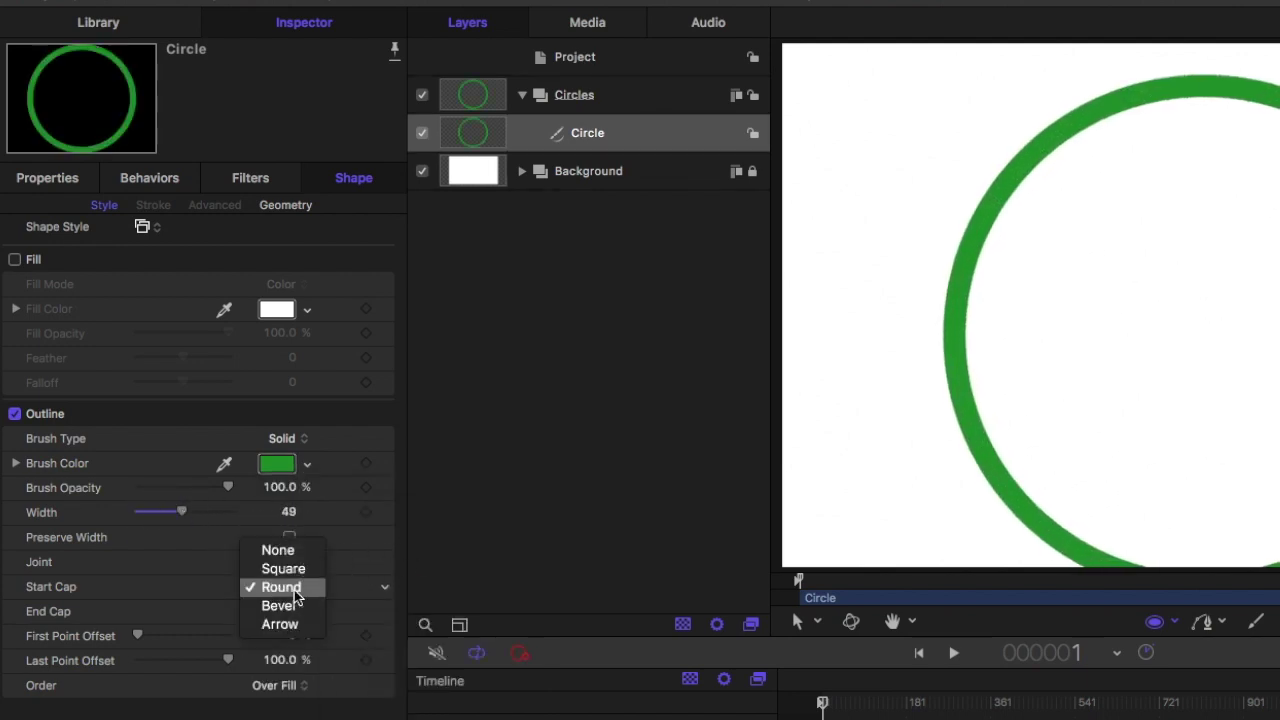
{"action": "left_click", "coordinate": [298, 578]}
{"action": "left_click", "coordinate": [290, 611]}
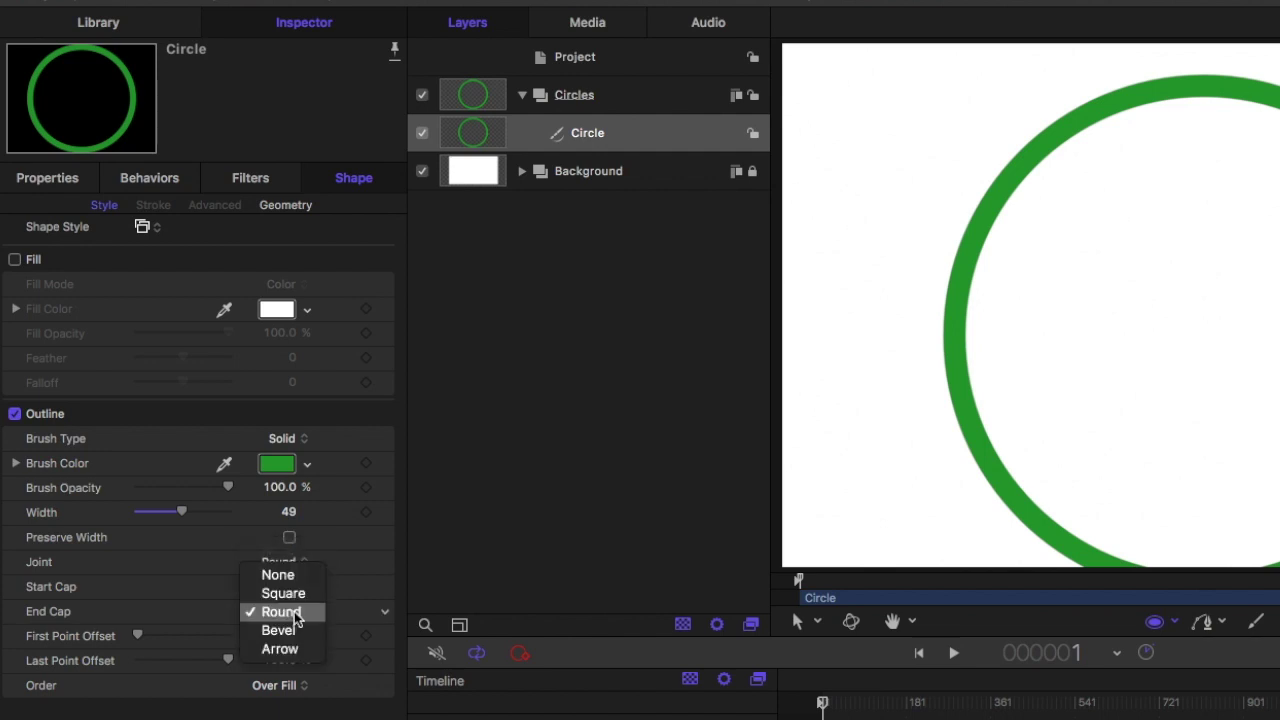
{"action": "left_click", "coordinate": [292, 594]}
{"action": "left_click_drag", "start_coordinate": [233, 667], "coordinate": [155, 665]}
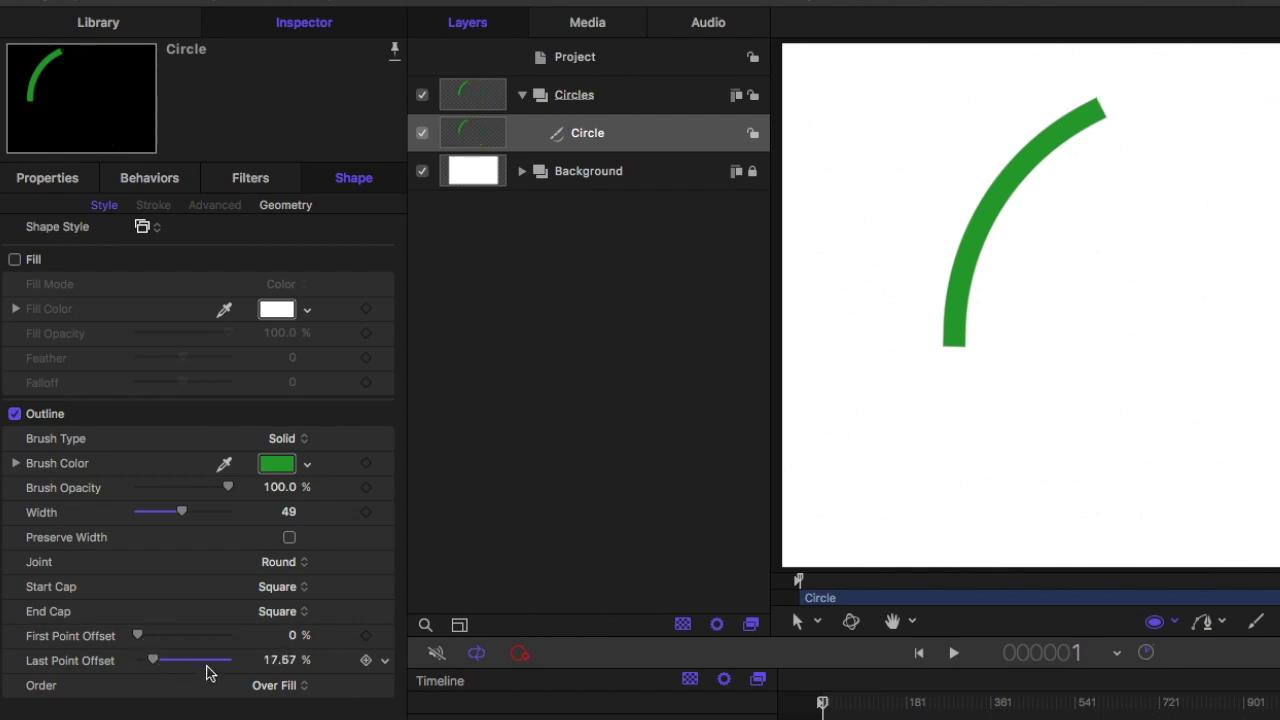
Apply the Spin behavior from Basic Motion to the green Circle layer.
{"action": "left_click", "coordinate": [150, 26]}
{"action": "left_click", "coordinate": [62, 198]}
{"action": "left_click", "coordinate": [281, 240]}
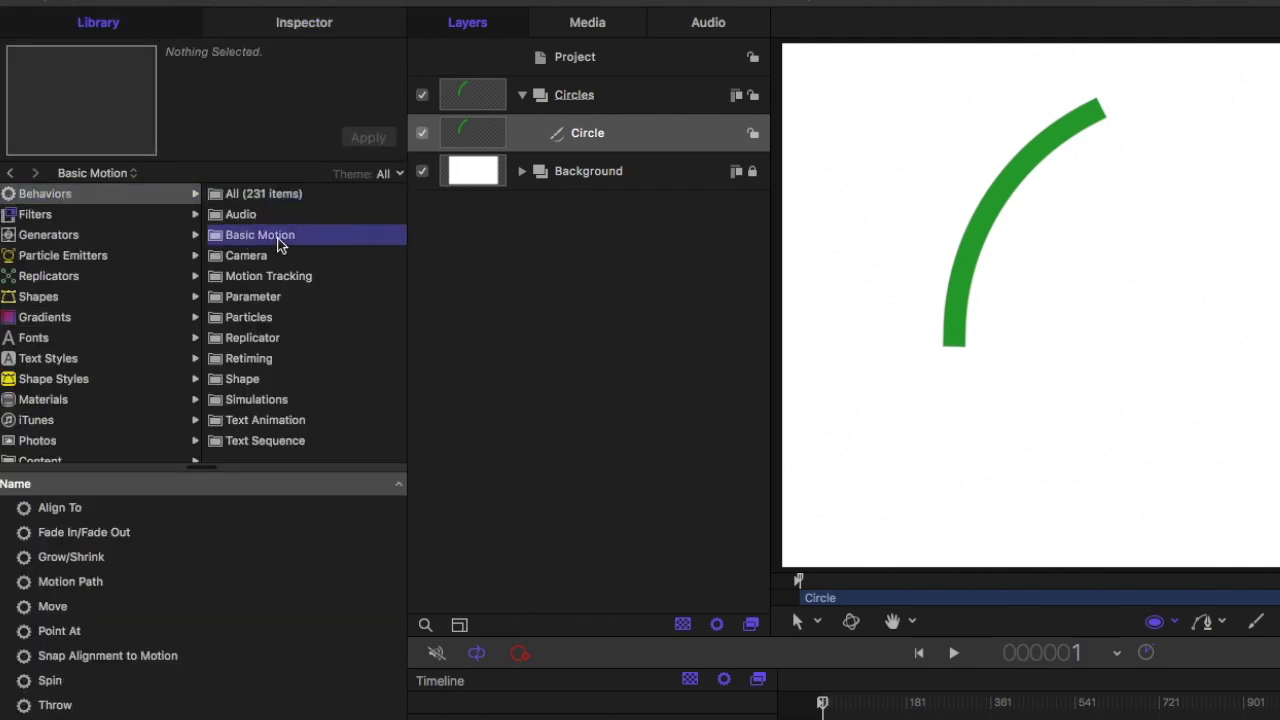
{"action": "left_click_drag", "start_coordinate": [44, 684], "coordinate": [584, 276]}
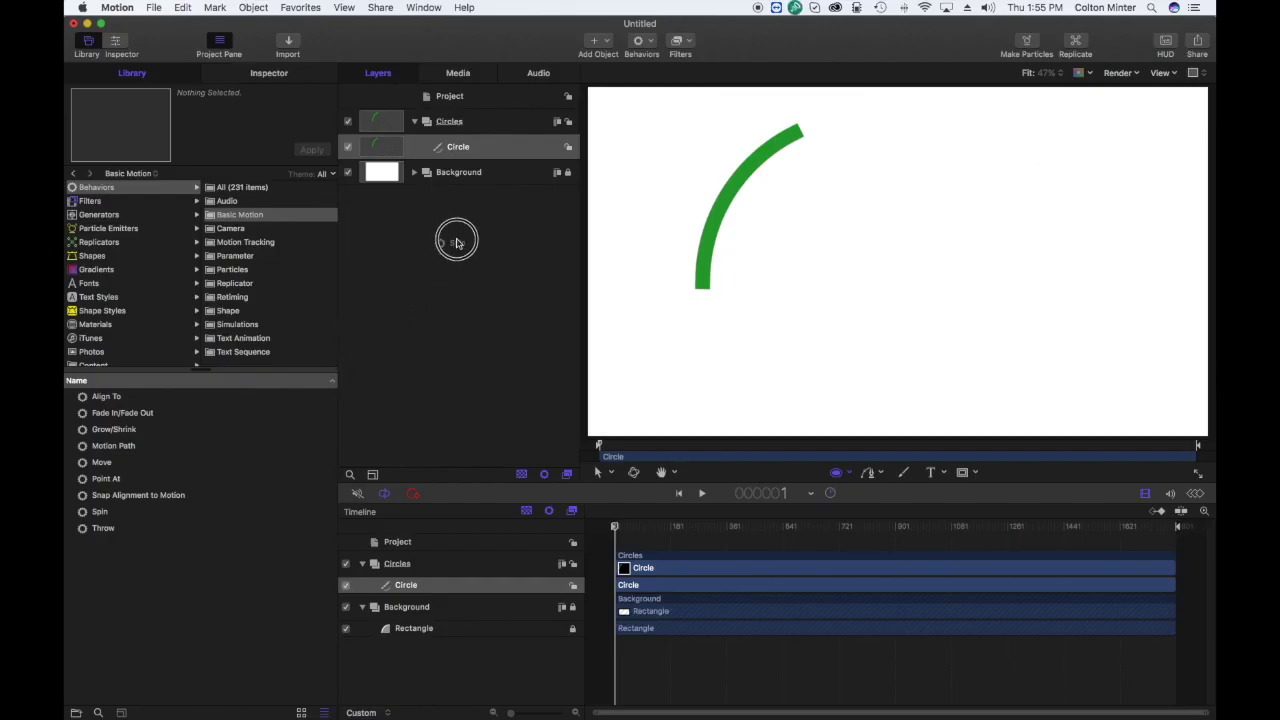
{"action": "left_click_drag", "start_coordinate": [456, 242], "coordinate": [484, 150]}
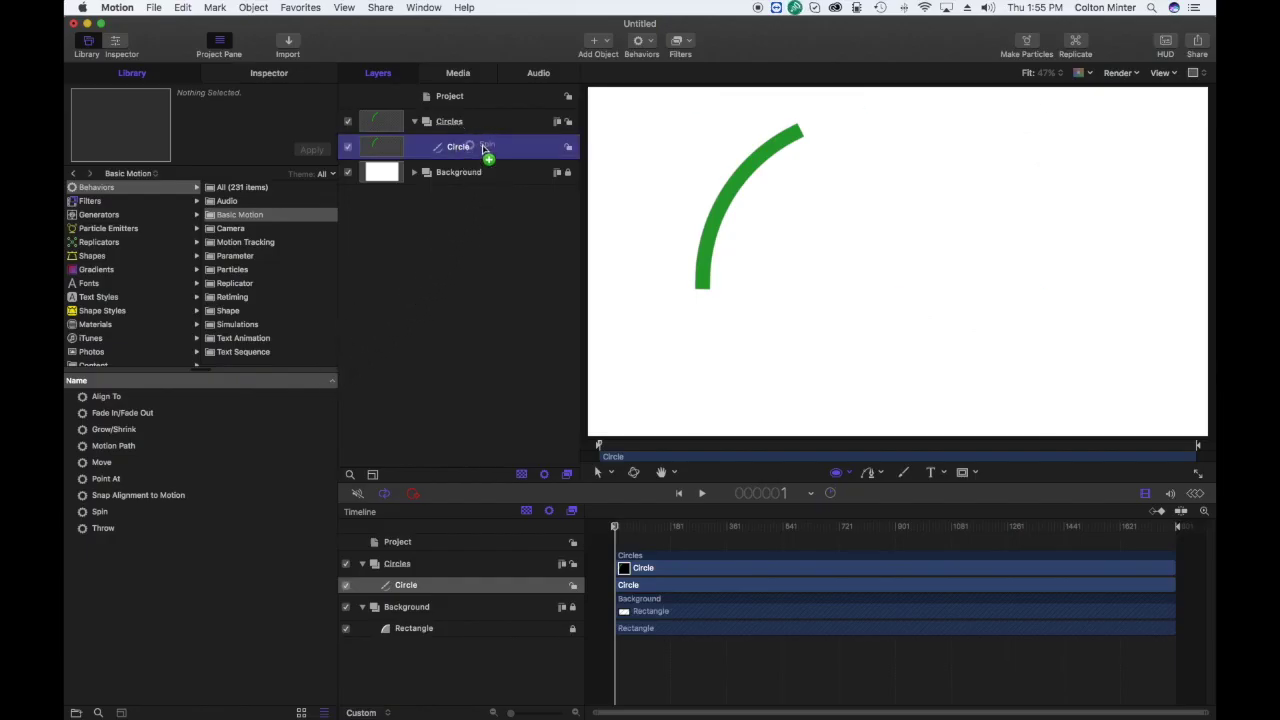
Set the Circle's spin rate to 500° and play back the animation.
{"action": "left_click", "coordinate": [270, 73]}
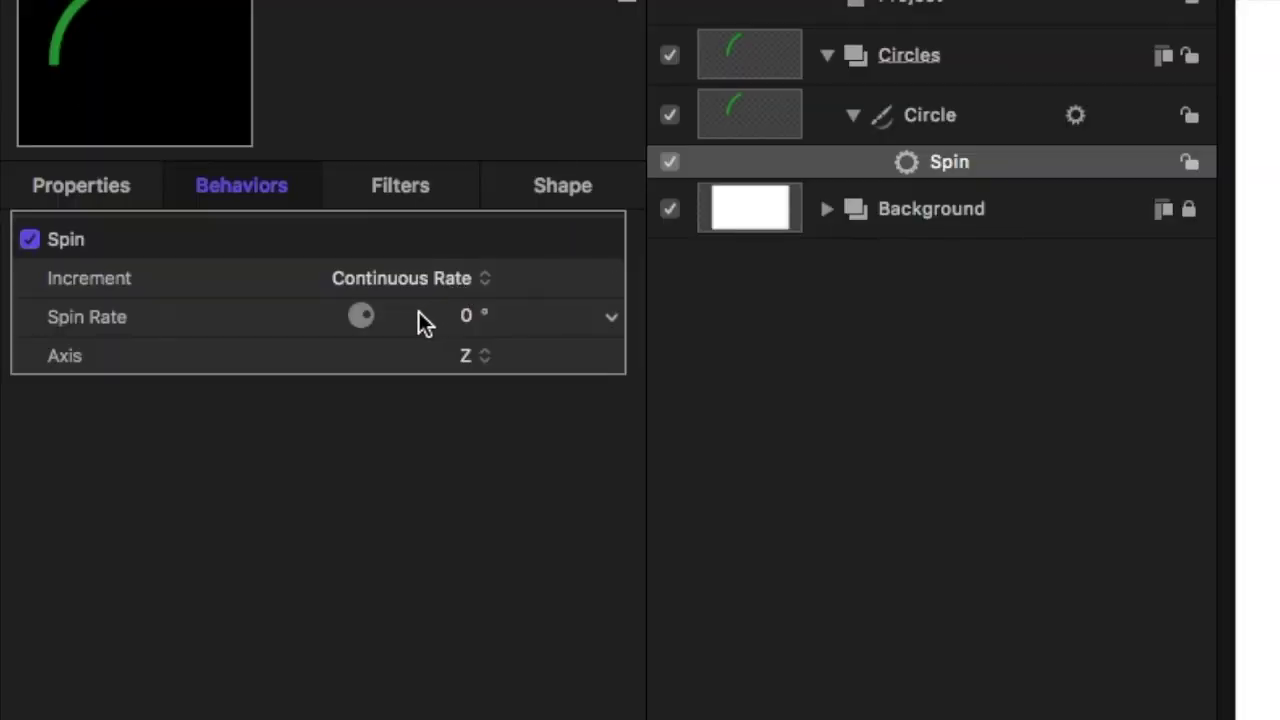
{"action": "left_click", "coordinate": [261, 233]}
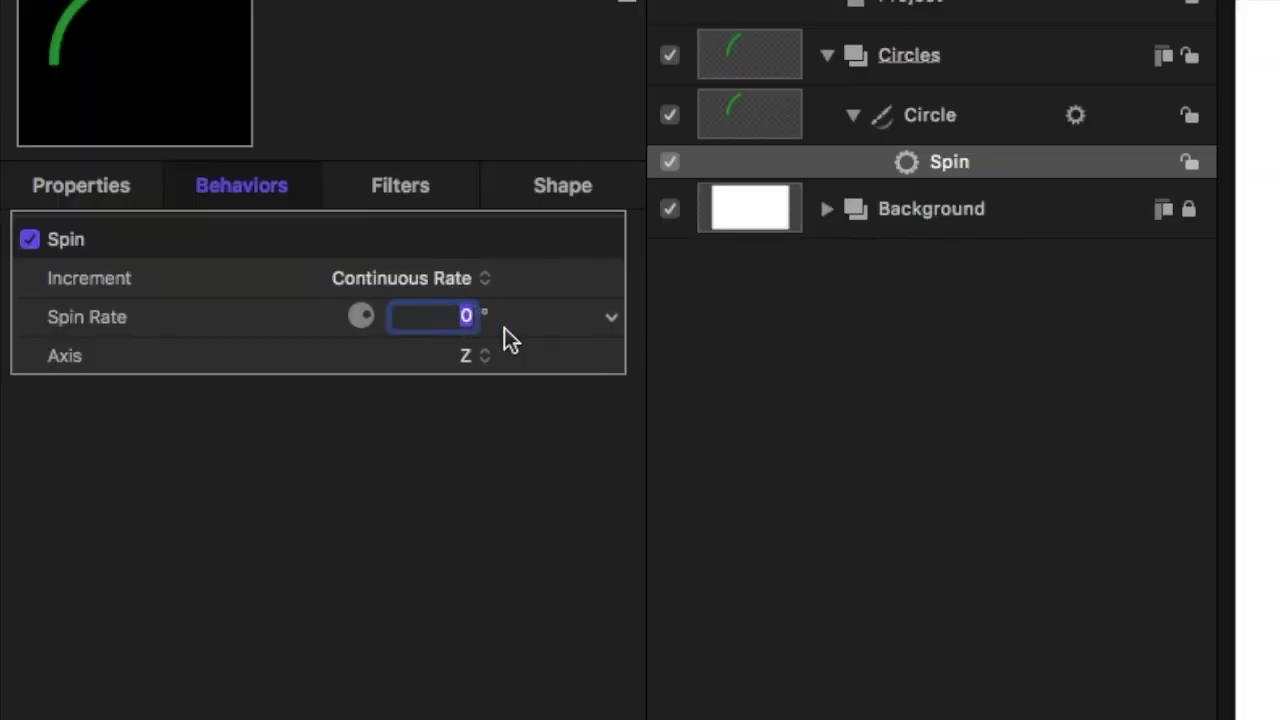
{"action": "type", "text": "5"}
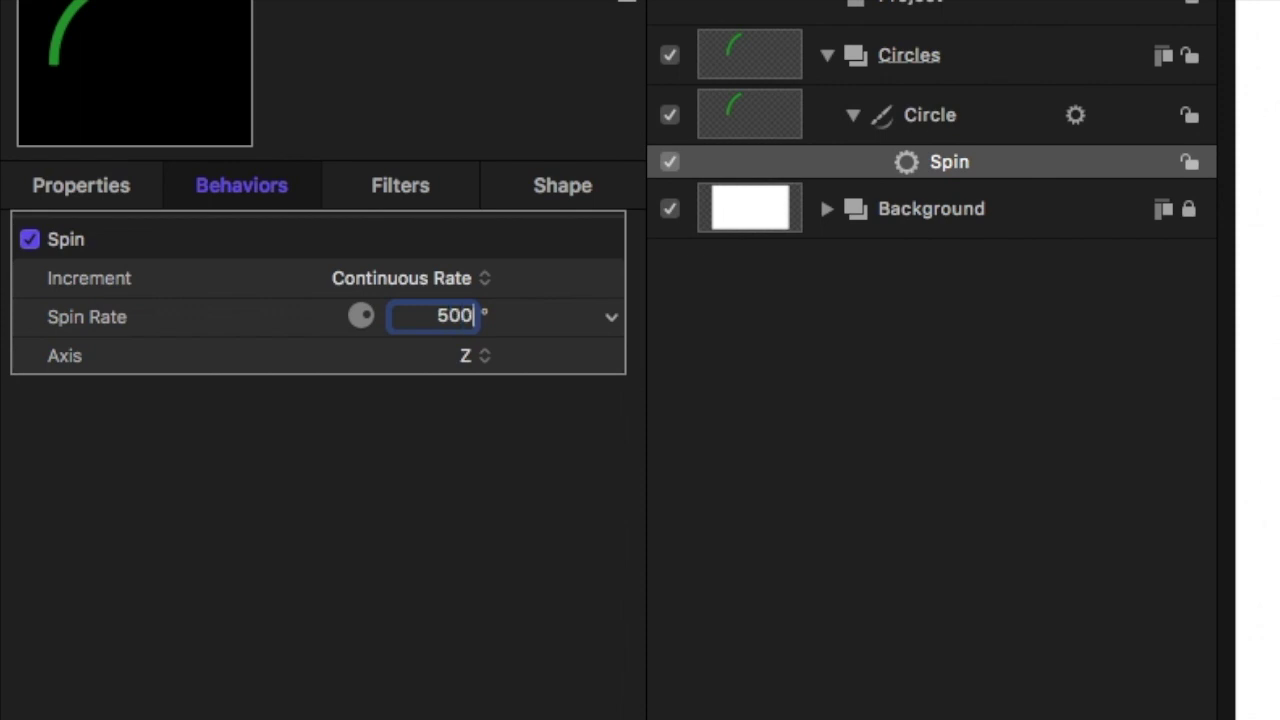
{"action": "type", "text": "00"}
{"action": "key", "text": "Return"}
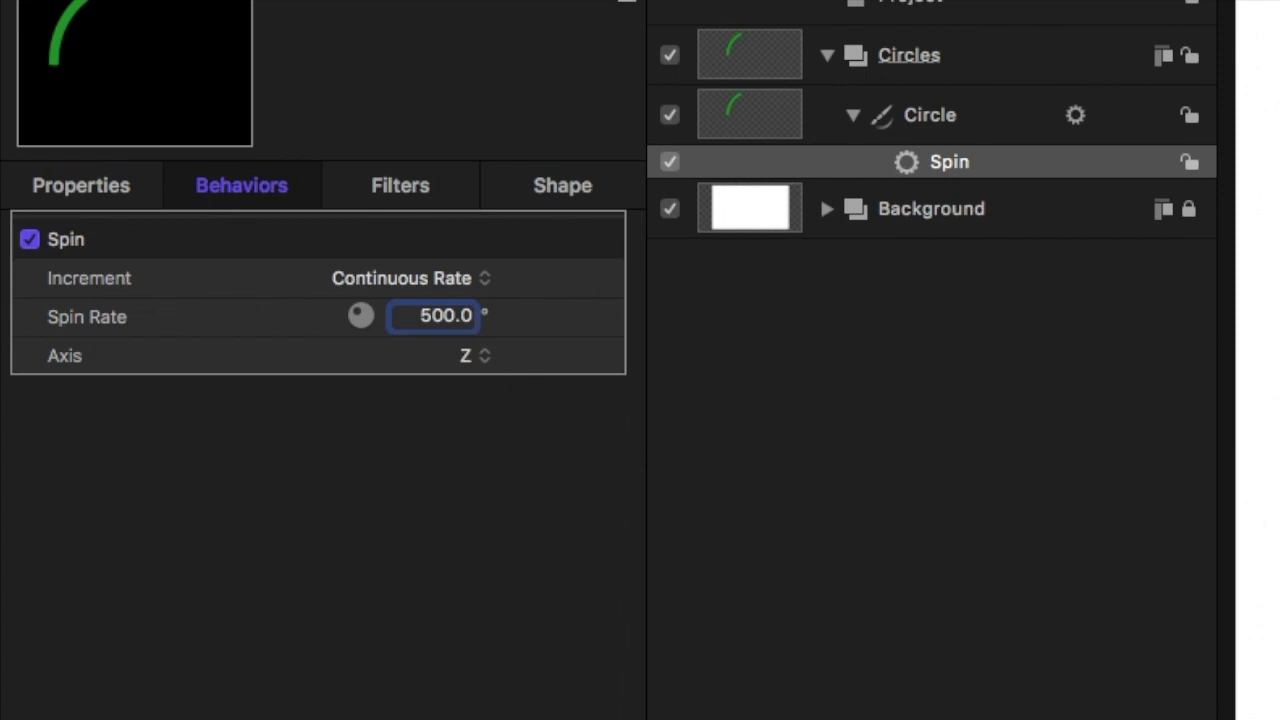
{"action": "left_click", "coordinate": [702, 493]}
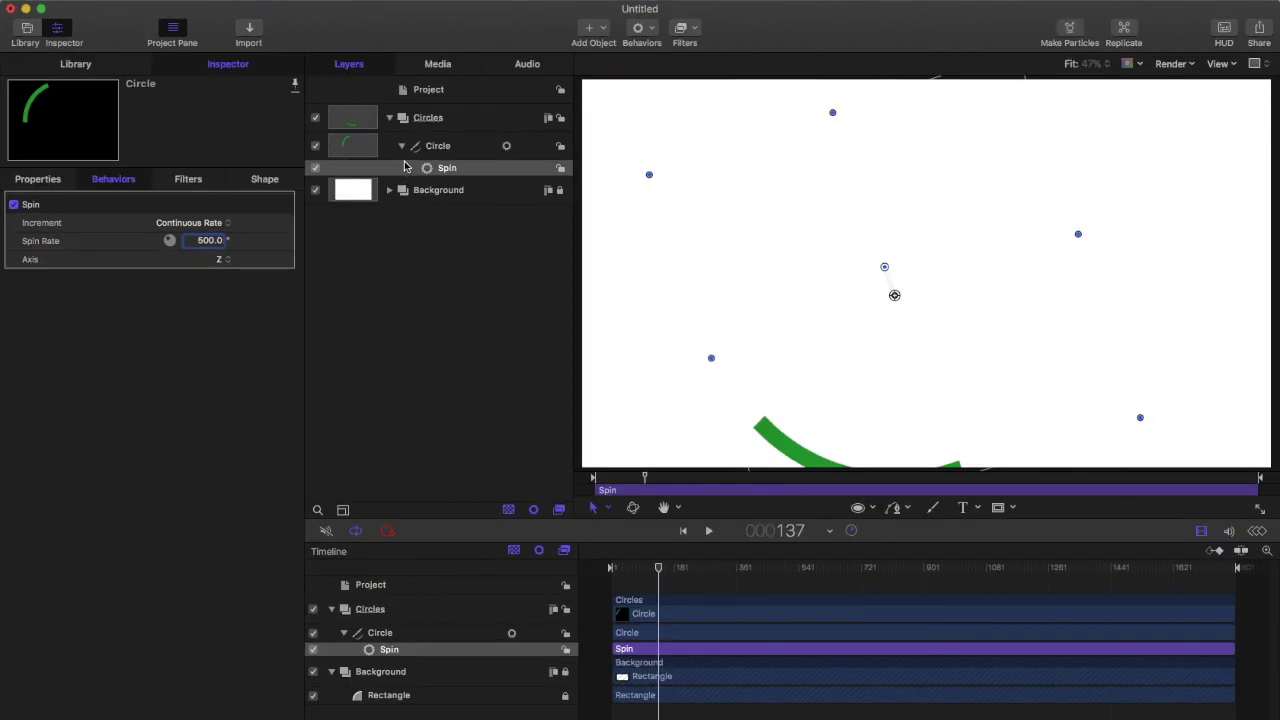
Collapse and lock the finished Circle layer, and return the playhead to frame 1 with the Circles group selected.
{"action": "left_click", "coordinate": [401, 146]}
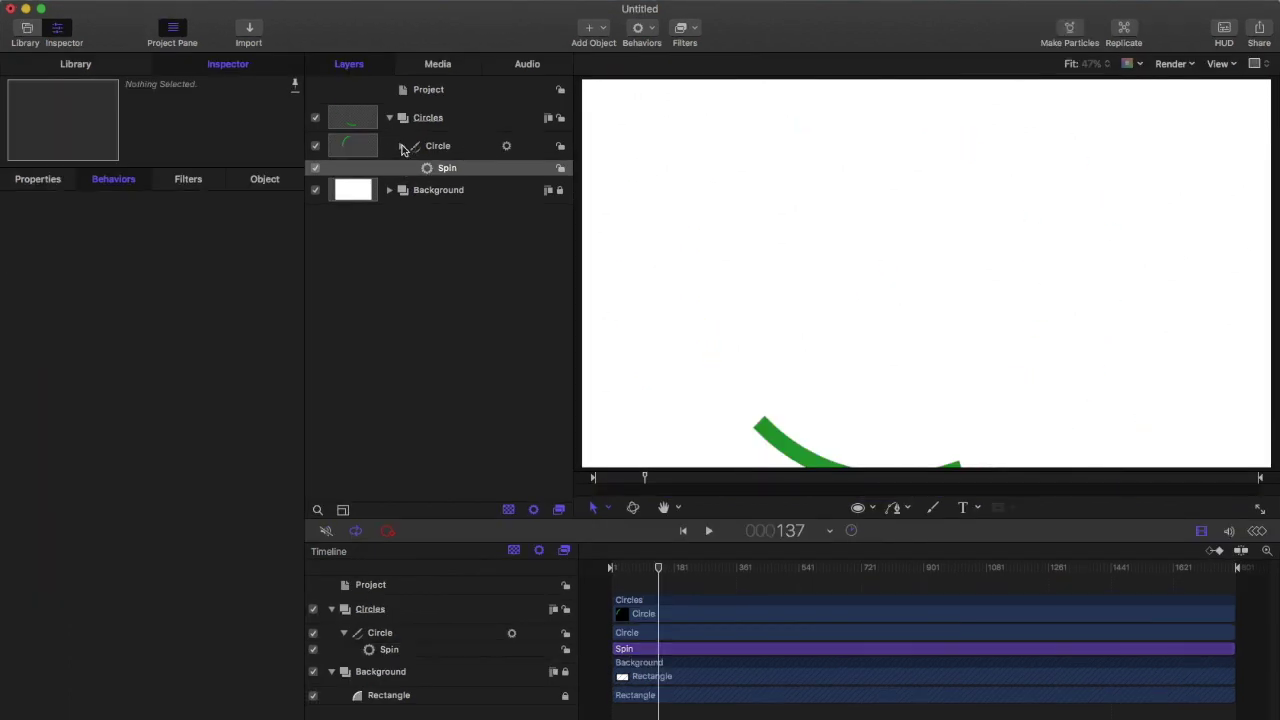
{"action": "left_click", "coordinate": [452, 121]}
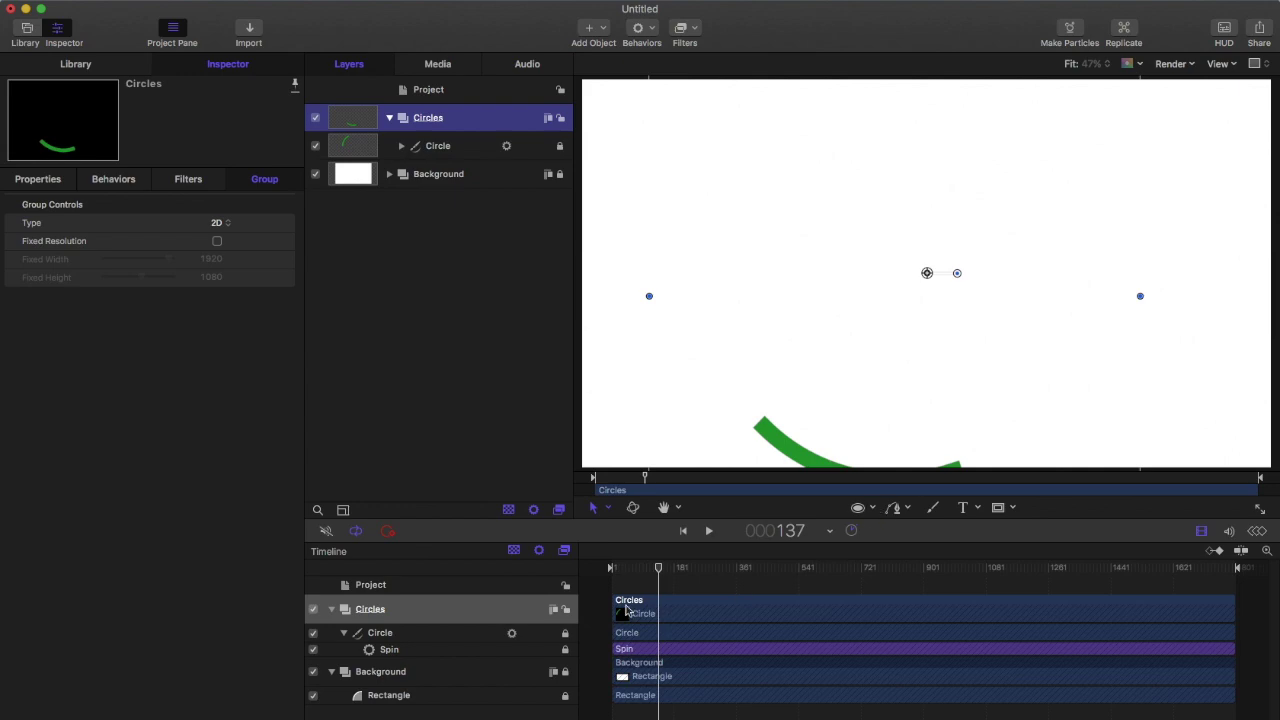
{"action": "left_click_drag", "start_coordinate": [661, 572], "coordinate": [591, 566]}
Draw a second, larger circle around the green arc in the Circles group, with fill off and outline on.
{"action": "left_click", "coordinate": [870, 512]}
{"action": "left_click", "coordinate": [892, 548]}
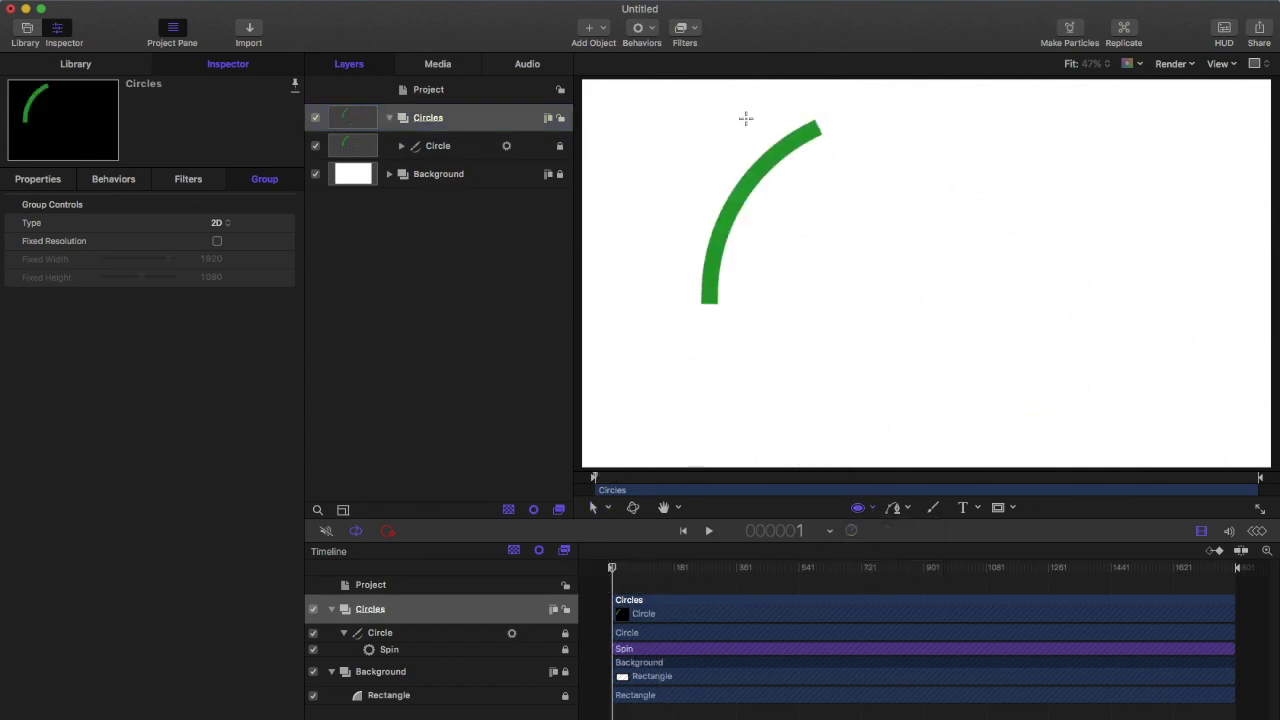
{"action": "left_click_drag", "start_coordinate": [678, 97], "coordinate": [1140, 525]}
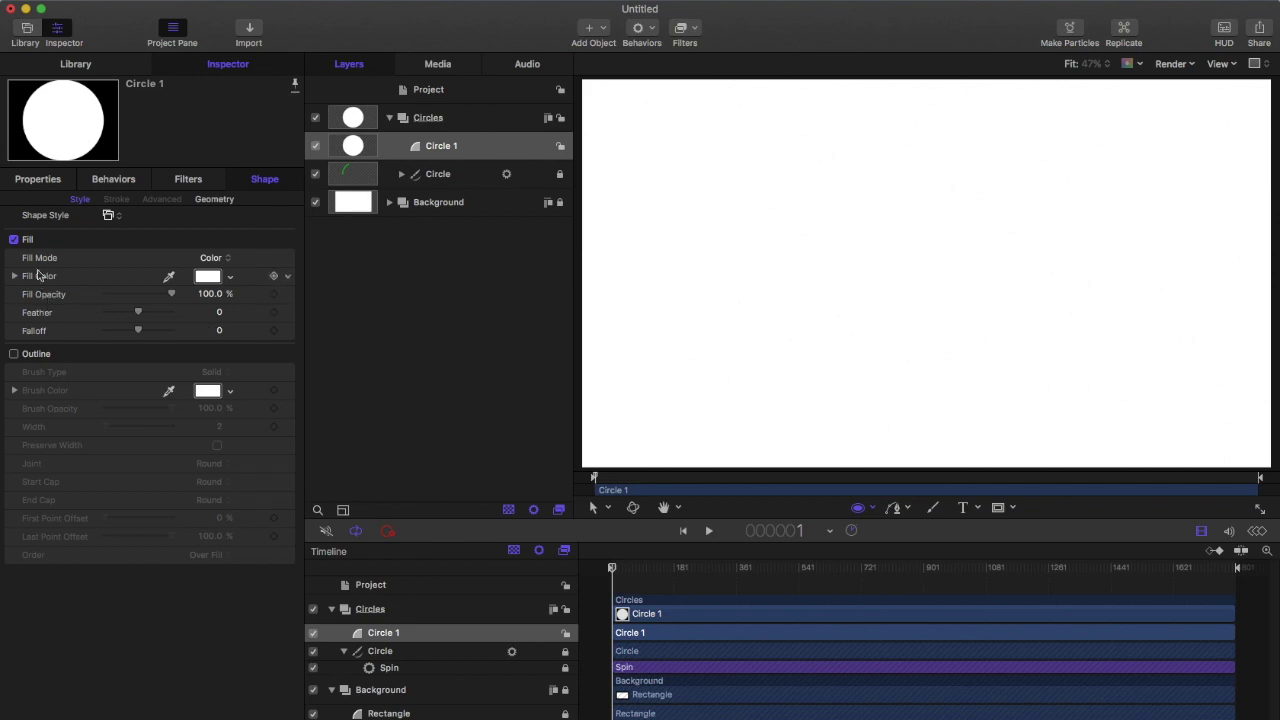
{"action": "left_click", "coordinate": [13, 239]}
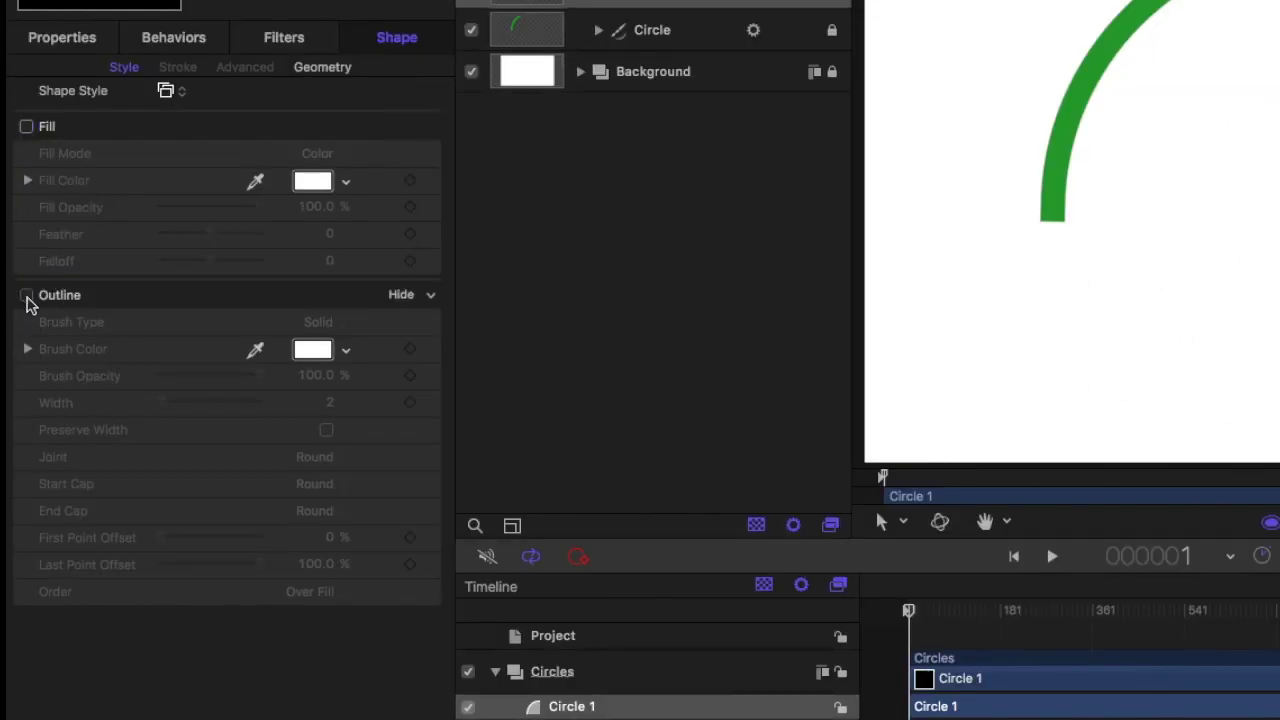
{"action": "left_click", "coordinate": [27, 296]}
Make the second circle's outline yellow-green with a width of 100.
{"action": "left_click", "coordinate": [345, 350]}
{"action": "left_click", "coordinate": [438, 407]}
{"action": "mouse_move", "coordinate": [440, 402]}
{"action": "left_mouse_down"}
{"action": "mouse_move", "coordinate": [451, 386]}
{"action": "mouse_move", "coordinate": [437, 400]}
{"action": "left_mouse_up"}
{"action": "left_click_drag", "start_coordinate": [158, 410], "coordinate": [310, 412]}
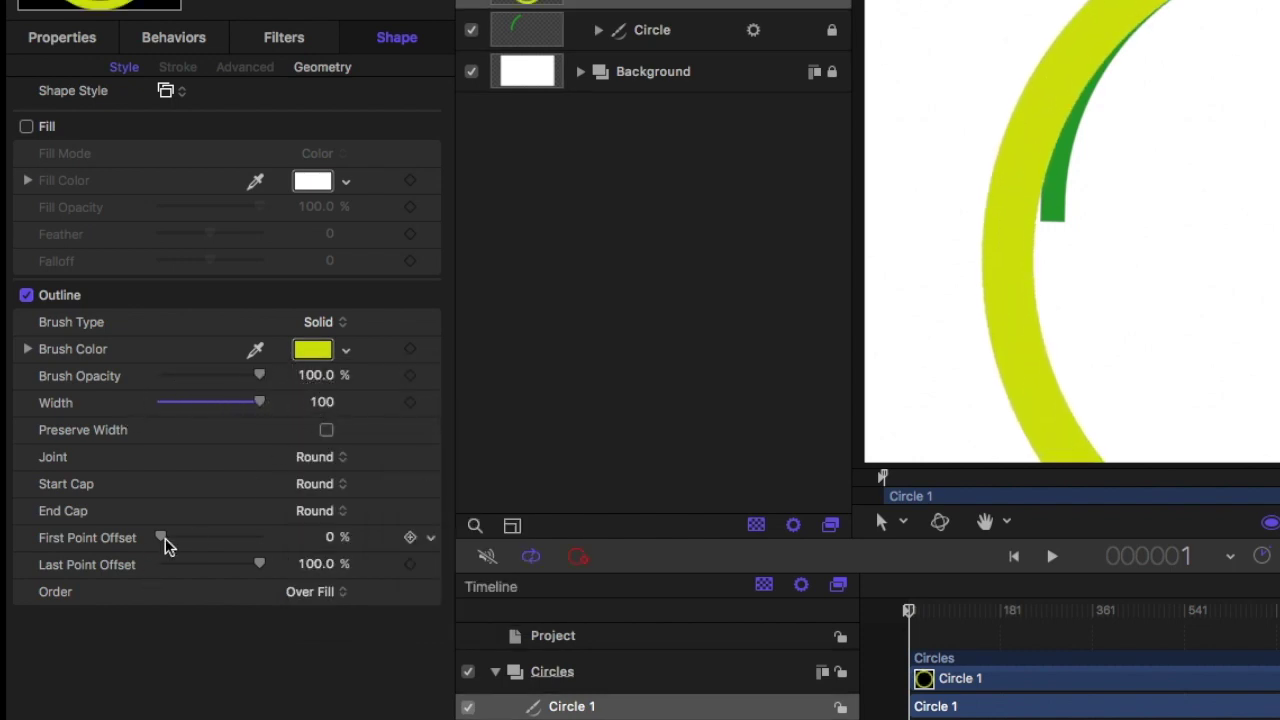
Set the second circle's first point offset to 87.42% and its start and end caps to Square.
{"action": "left_click_drag", "start_coordinate": [166, 541], "coordinate": [250, 533]}
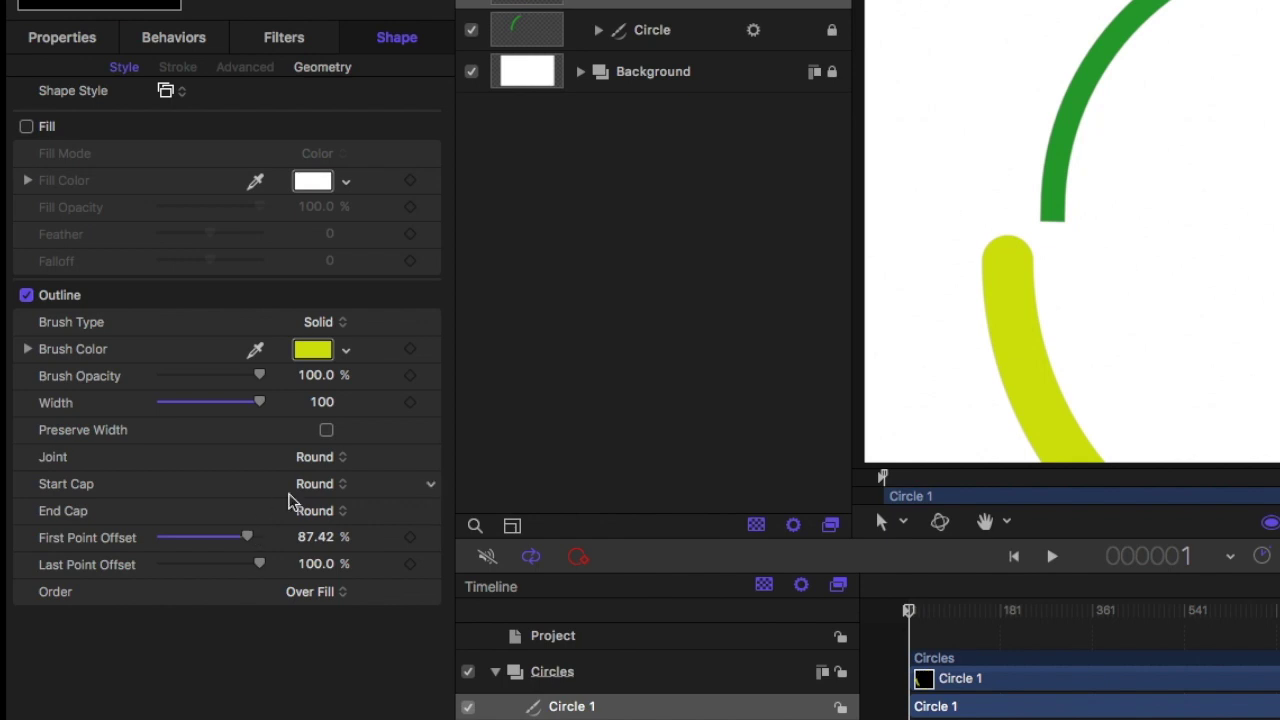
{"action": "left_click", "coordinate": [322, 486]}
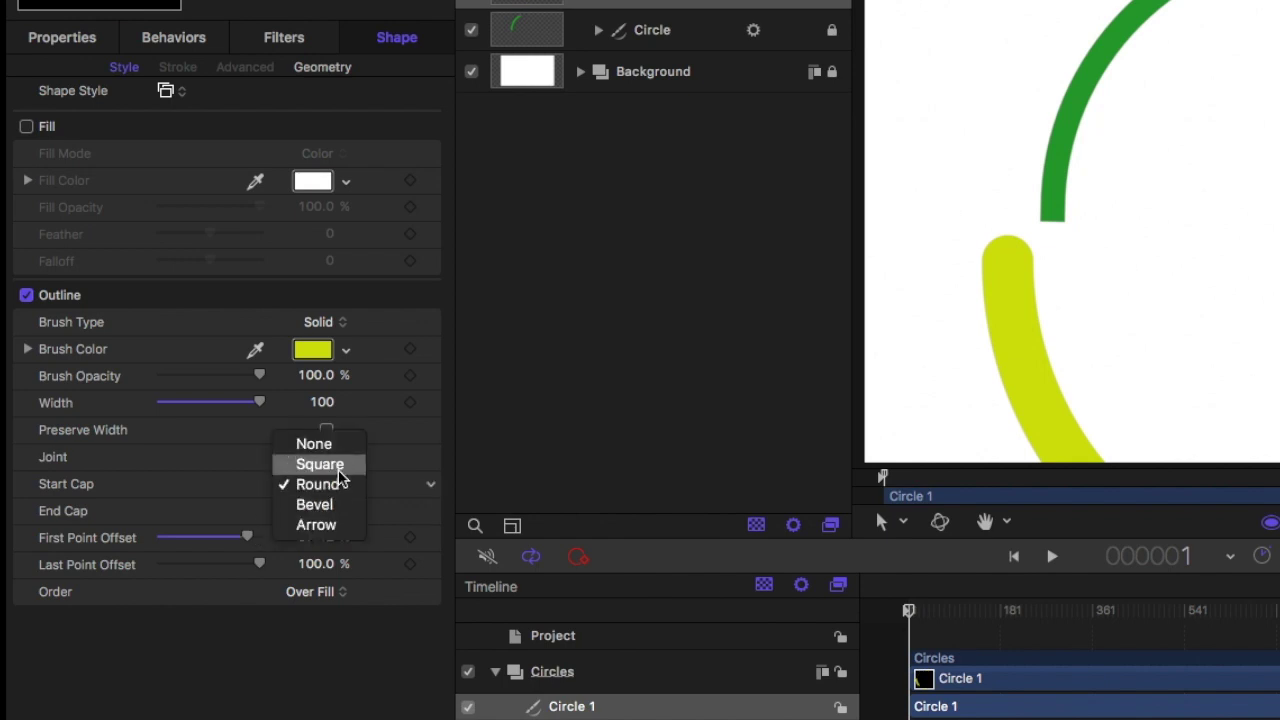
{"action": "left_click", "coordinate": [320, 464]}
{"action": "left_click", "coordinate": [338, 511]}
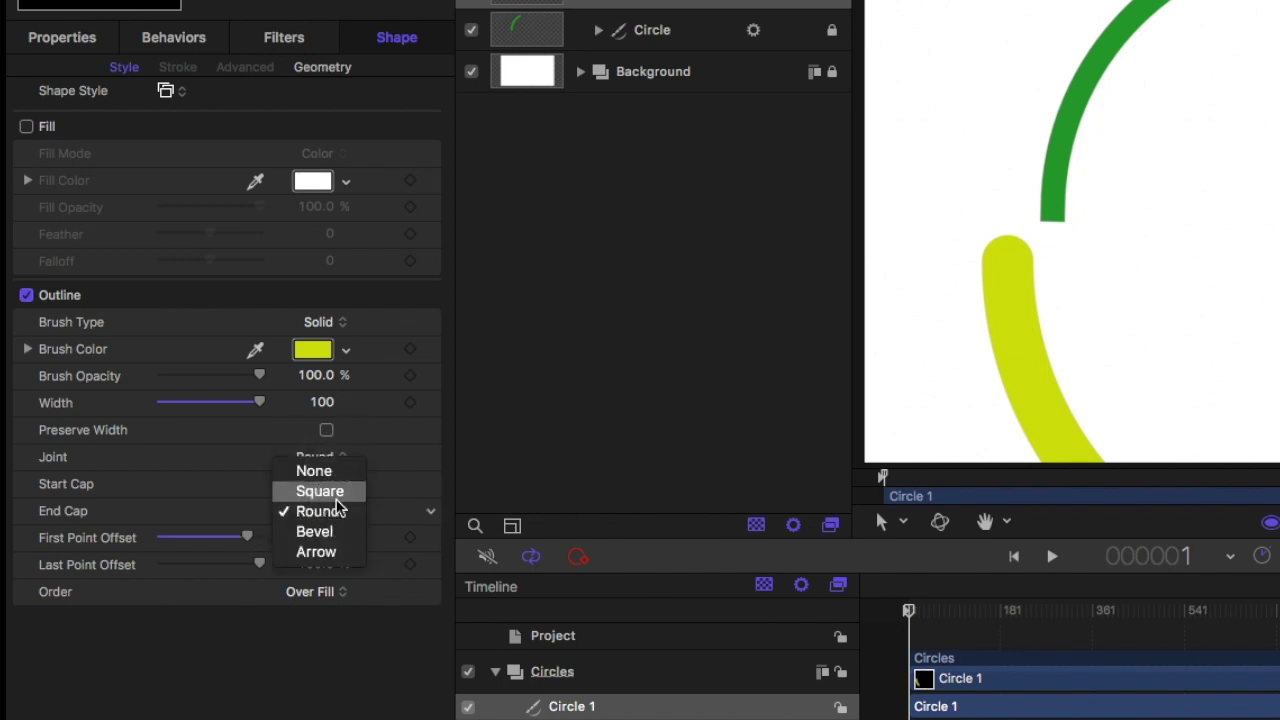
{"action": "left_click", "coordinate": [319, 491]}
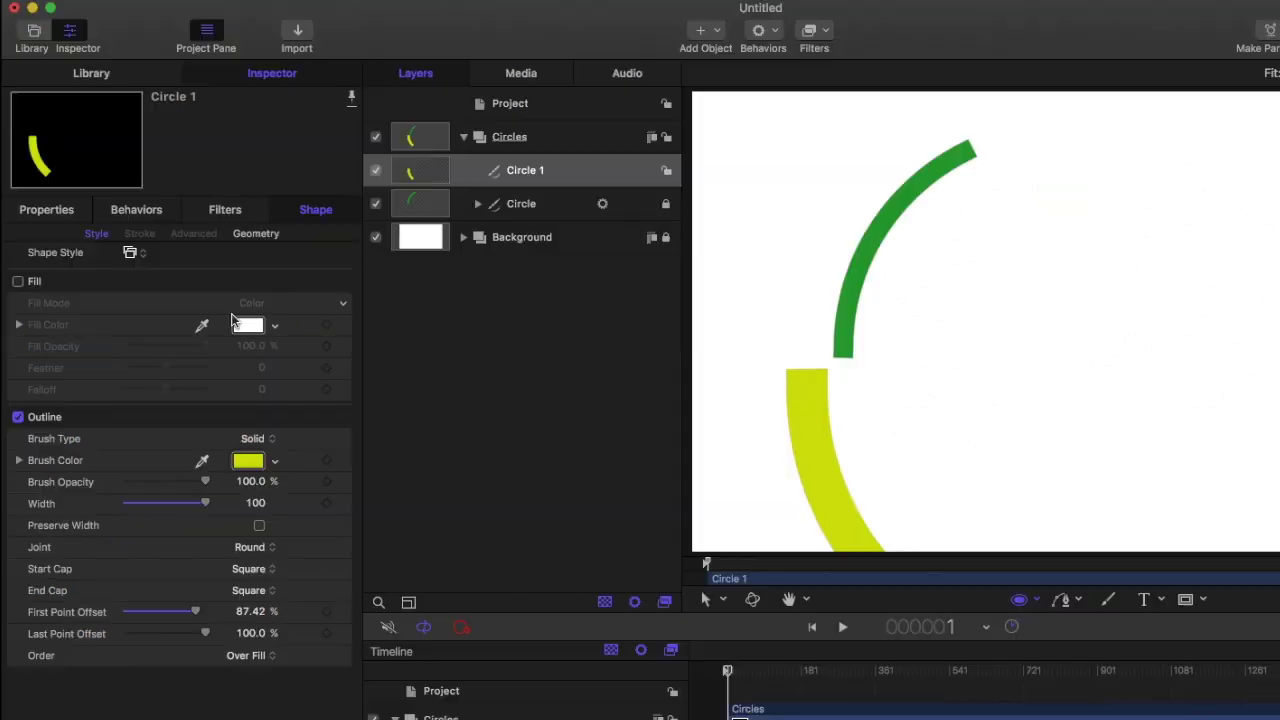
Apply a Spin behavior with a spin rate of -800° to Circle 1 and play the animation to check it.
{"action": "left_click", "coordinate": [150, 80]}
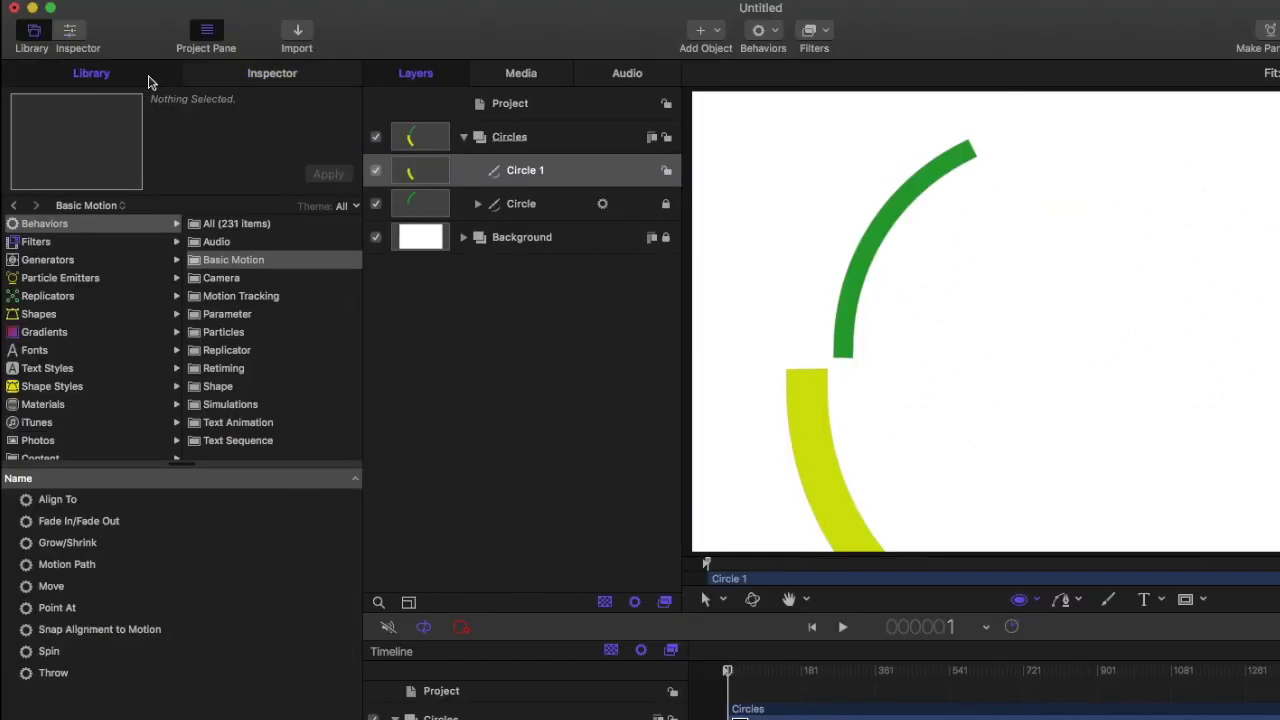
{"action": "left_click_drag", "start_coordinate": [72, 655], "coordinate": [566, 178]}
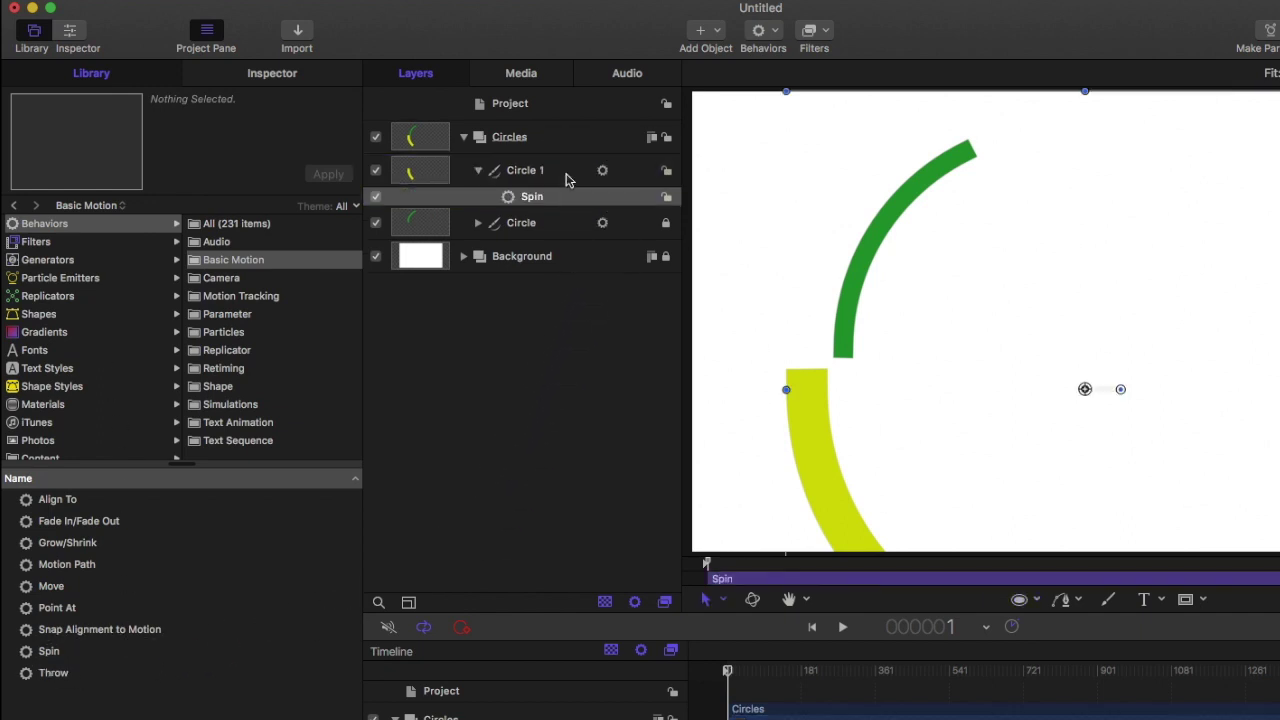
{"action": "left_click", "coordinate": [308, 80]}
{"action": "left_click", "coordinate": [262, 282]}
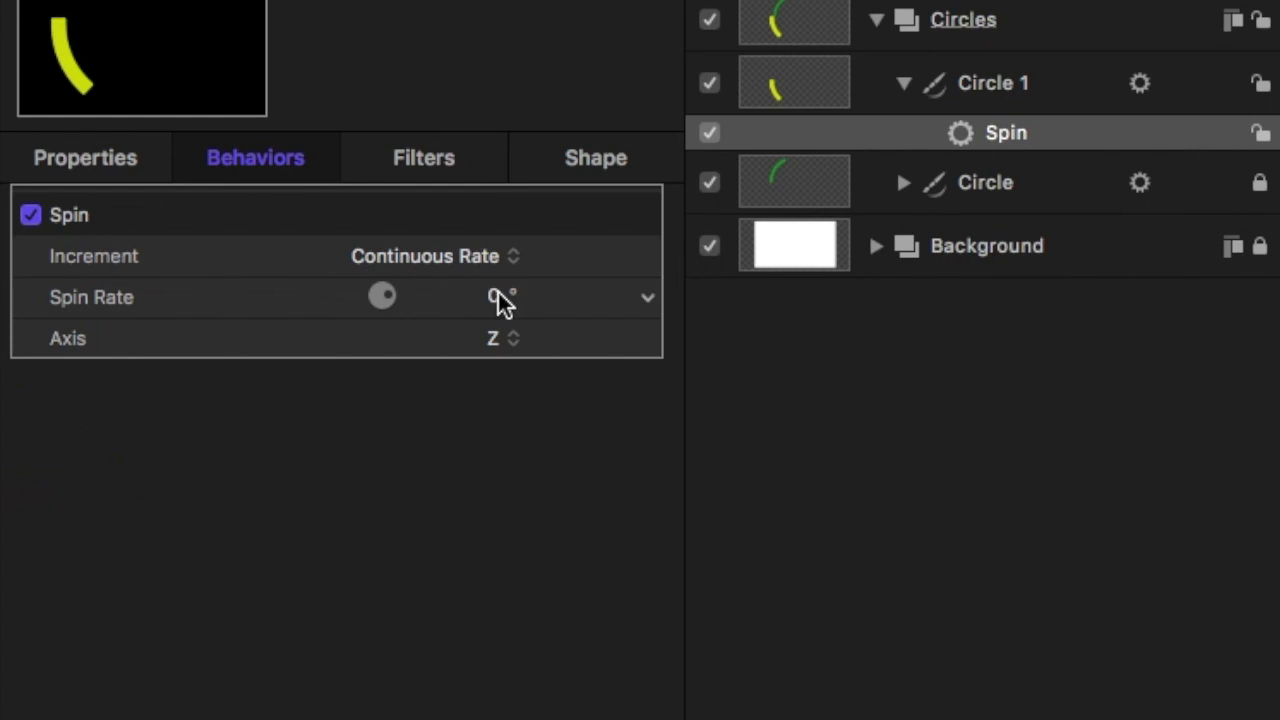
{"action": "type", "text": "-800"}
{"action": "key", "text": "Return"}
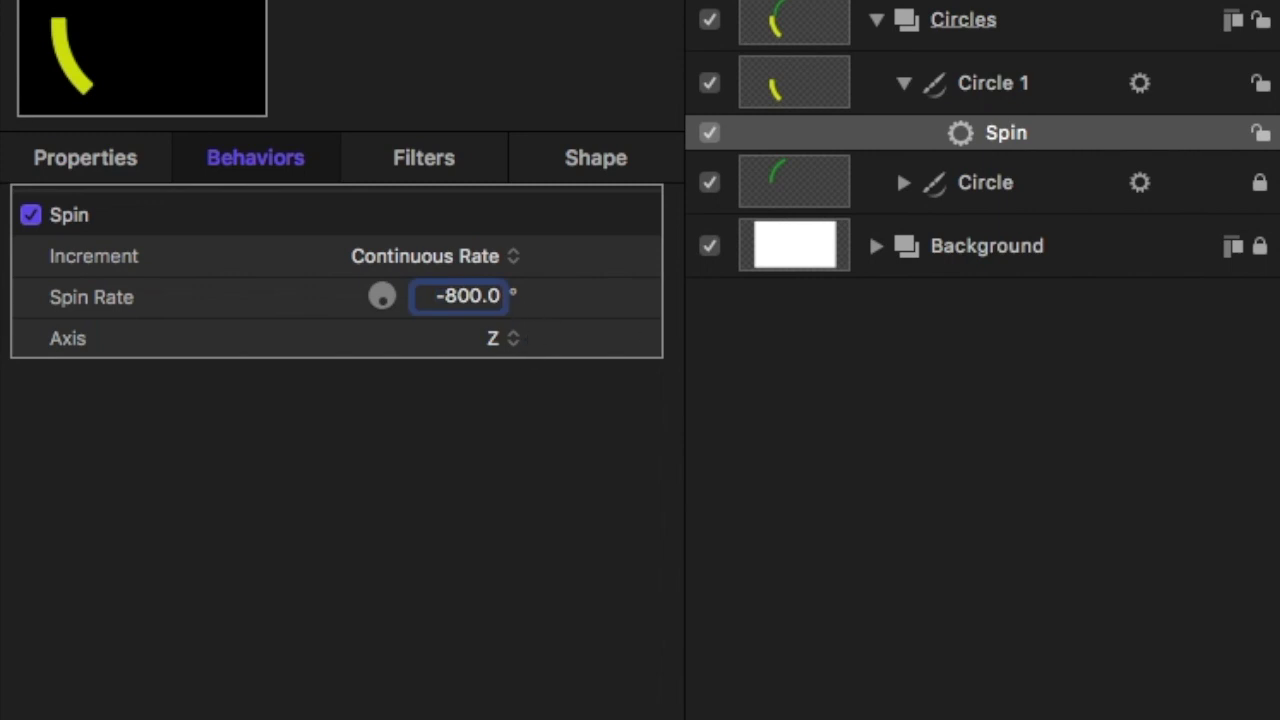
{"action": "left_click", "coordinate": [709, 531]}
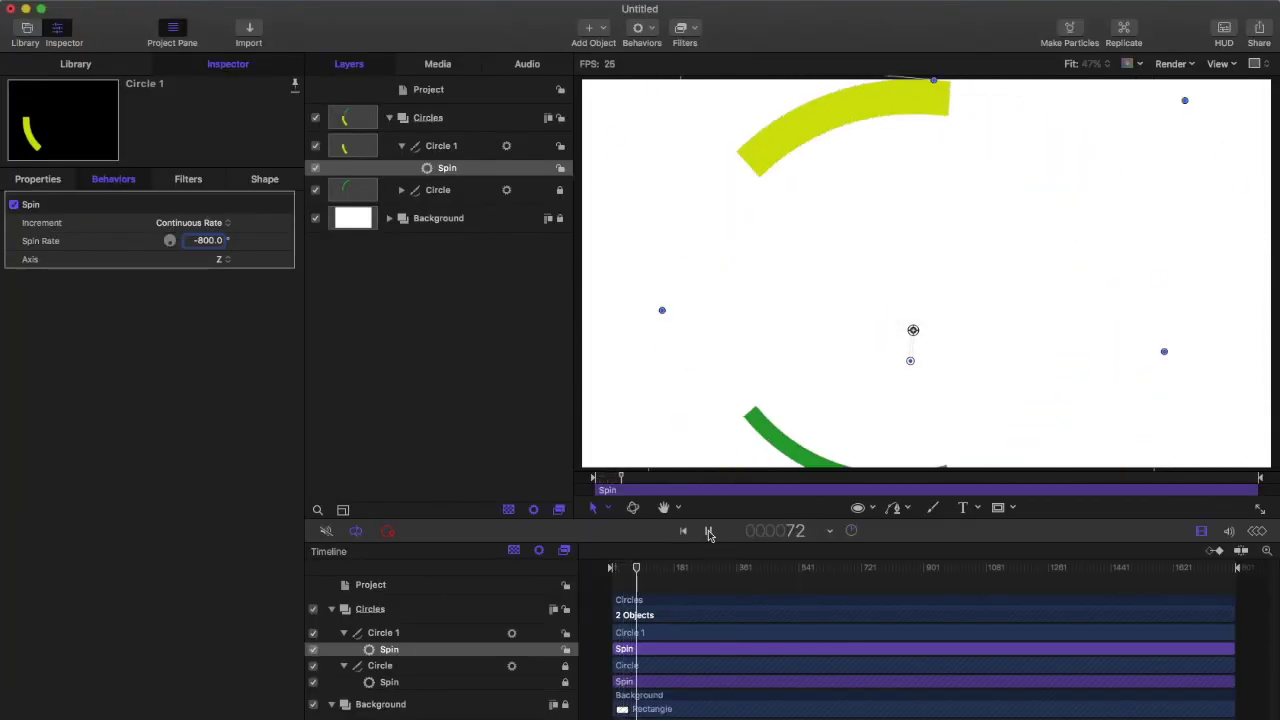
{"action": "left_click", "coordinate": [709, 531]}
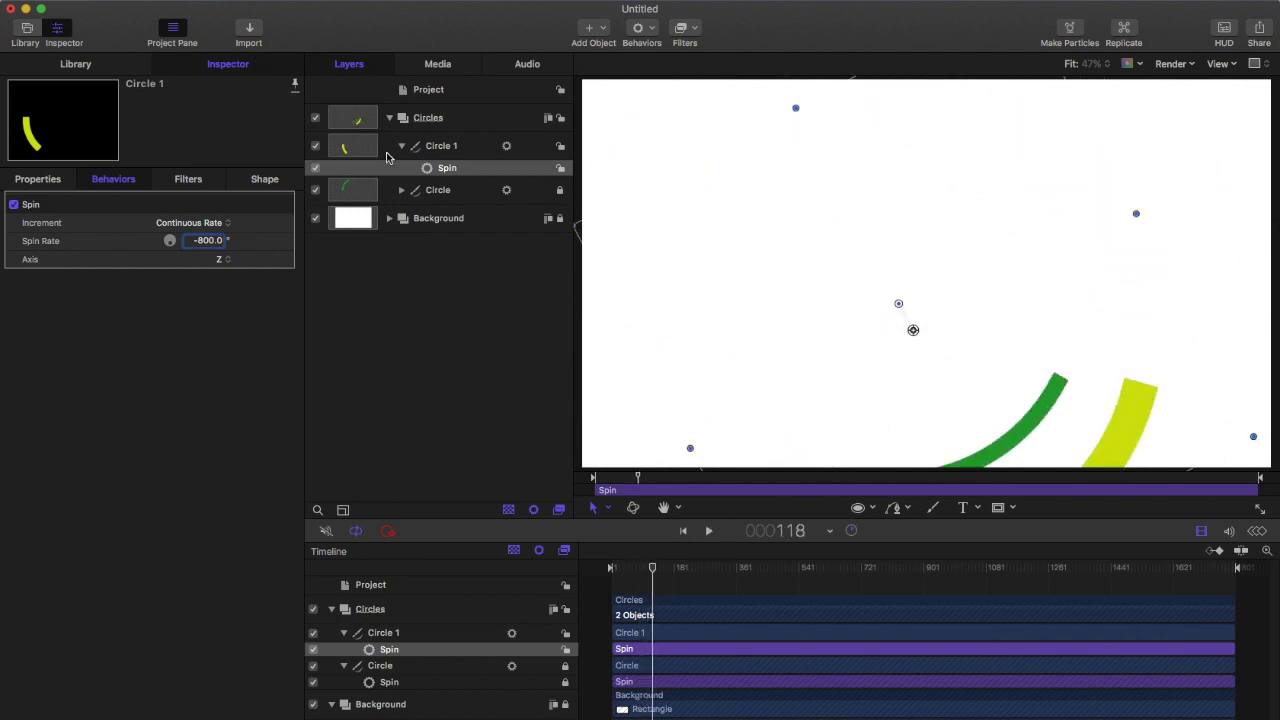
Collapse and lock Circle 1, and draw a third, smaller circle in the Circles group with fill off and outline on.
{"action": "left_click", "coordinate": [401, 146]}
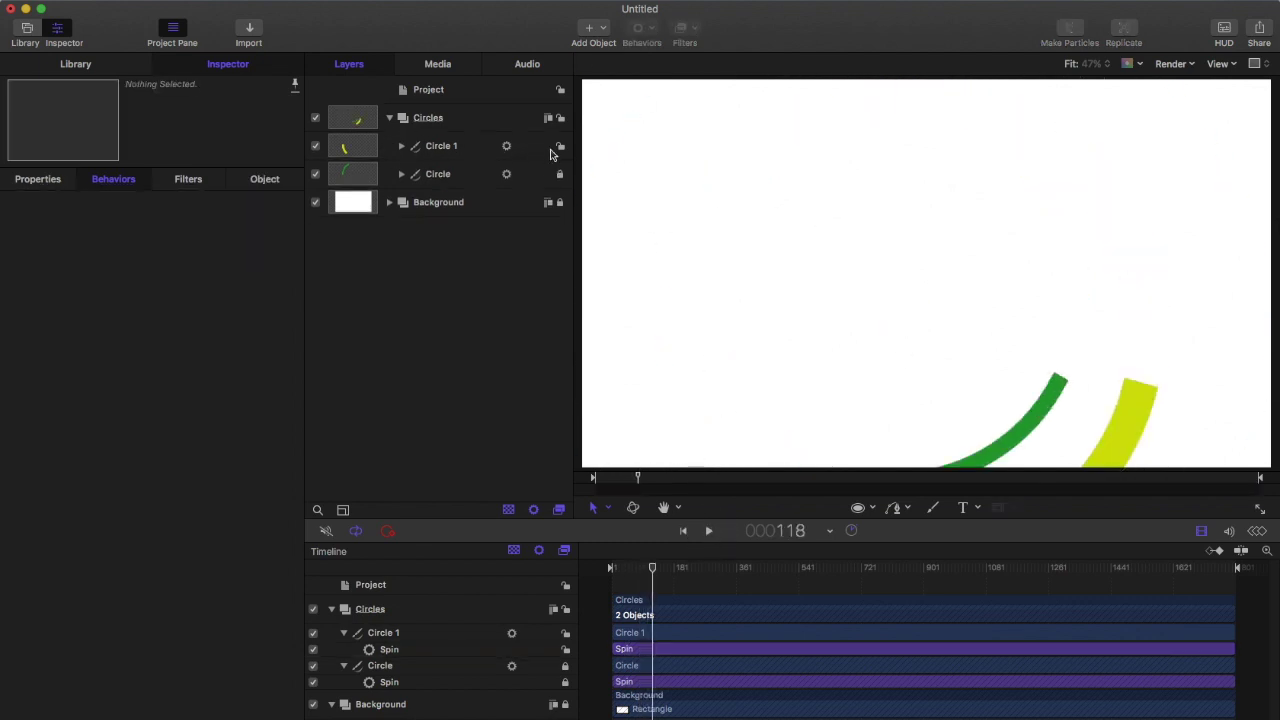
{"action": "left_click", "coordinate": [478, 122]}
{"action": "left_click", "coordinate": [870, 507]}
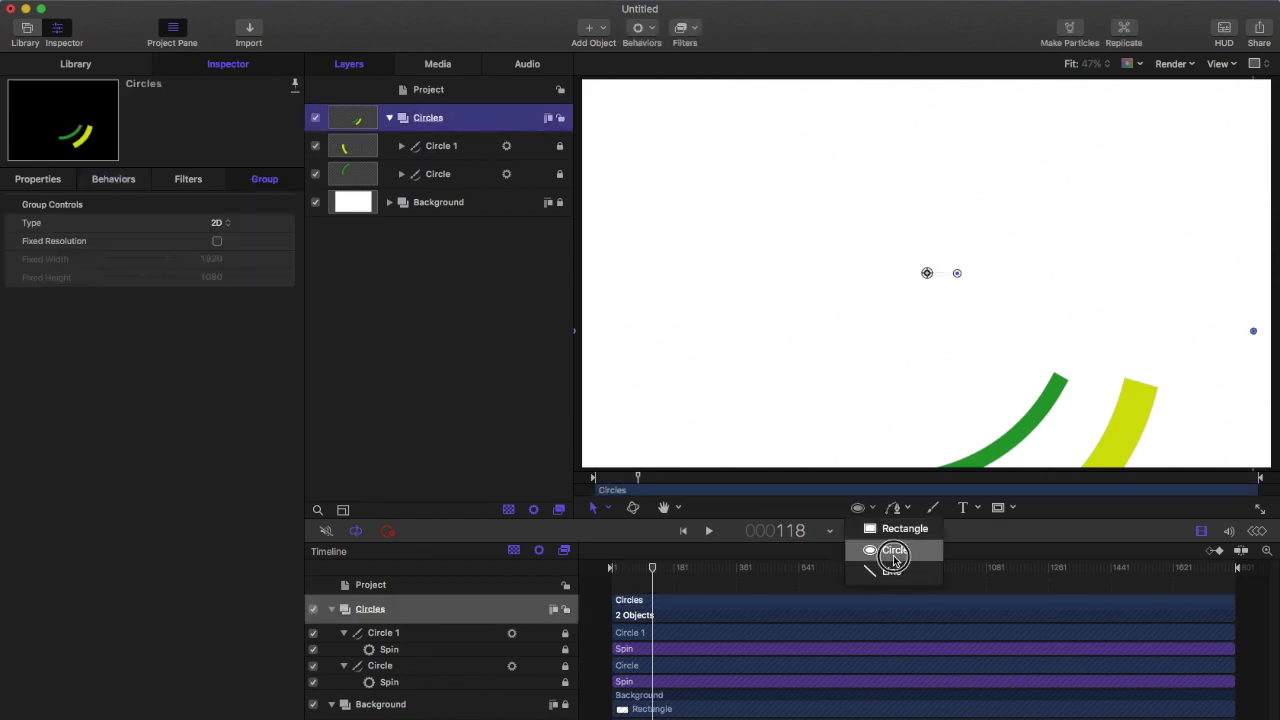
{"action": "left_click", "coordinate": [893, 555]}
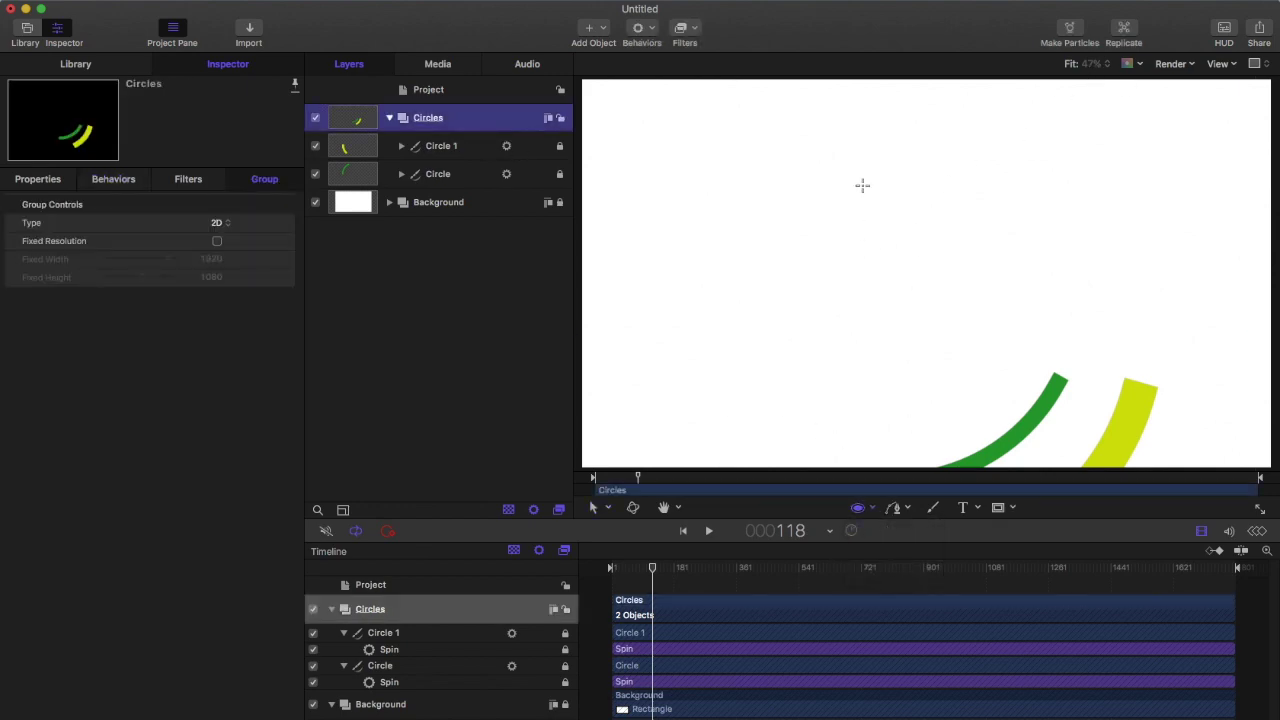
{"action": "left_click_drag", "start_coordinate": [784, 122], "coordinate": [1052, 345]}
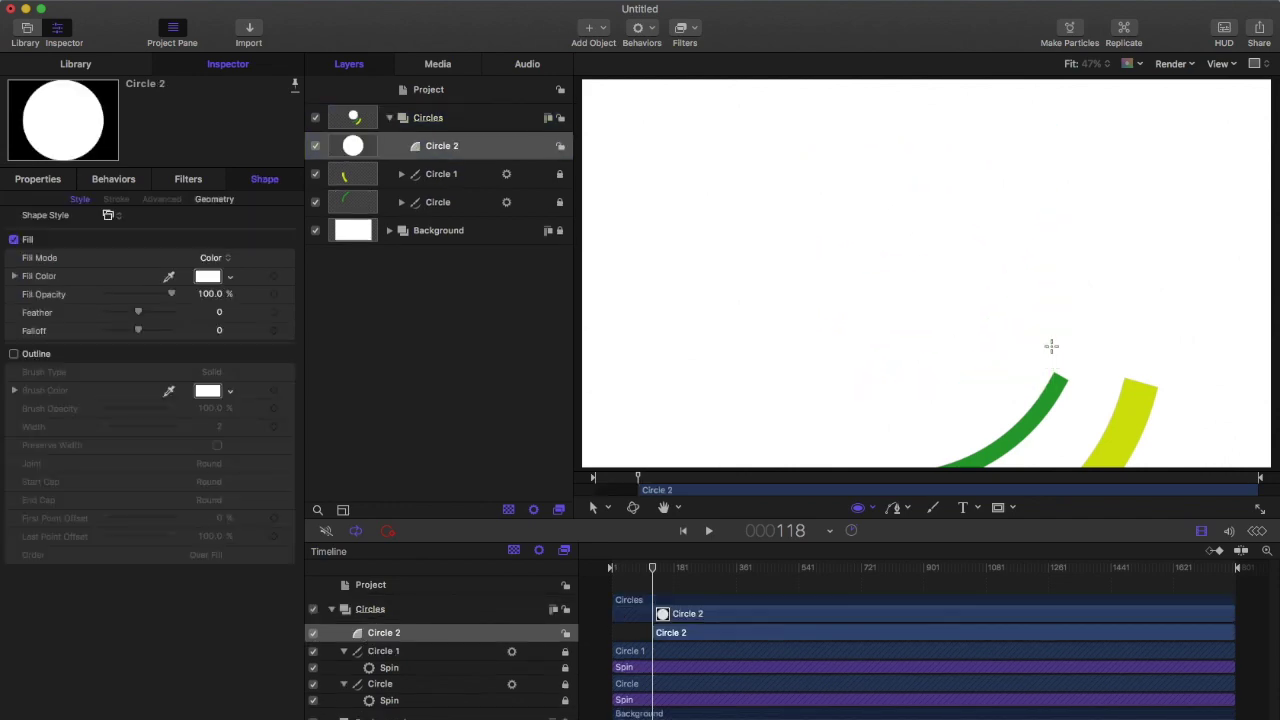
{"action": "left_click", "coordinate": [14, 240]}
{"action": "left_click", "coordinate": [14, 354]}
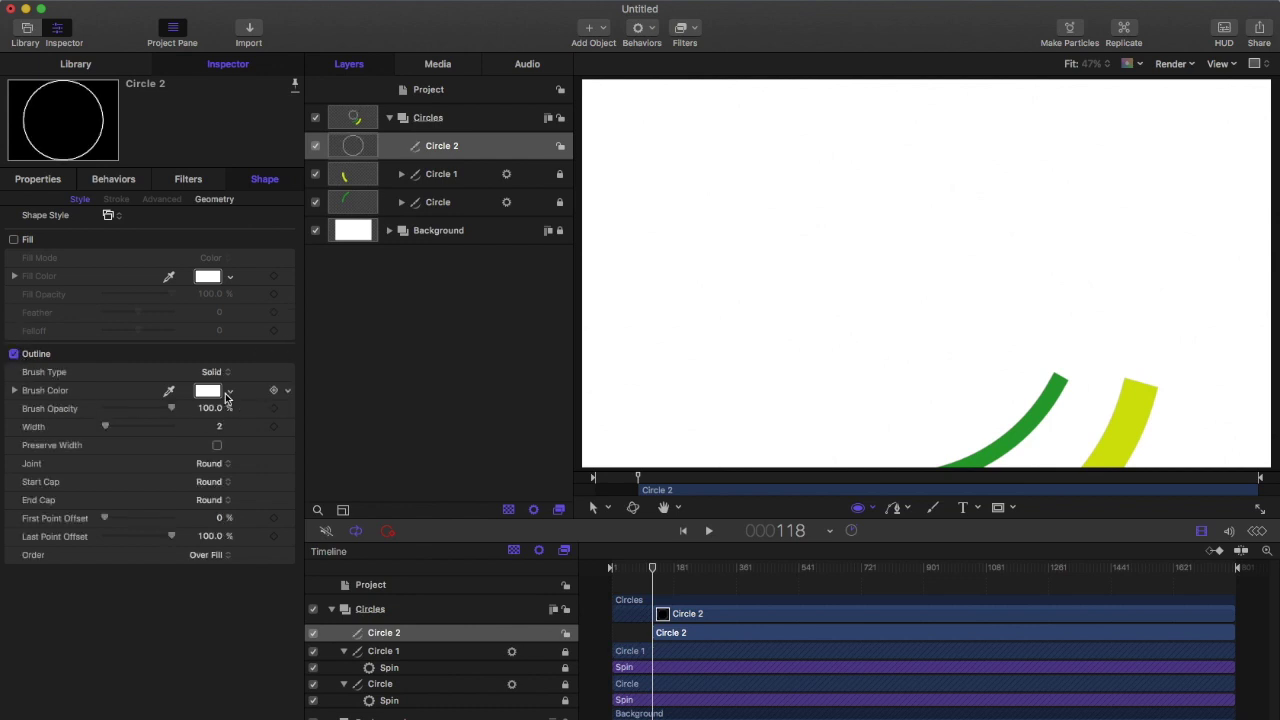
Make the third circle's outline magenta with a width of 43.
{"action": "left_click", "coordinate": [228, 391]}
{"action": "left_click", "coordinate": [260, 425]}
{"action": "mouse_move", "coordinate": [260, 425]}
{"action": "left_mouse_down"}
{"action": "mouse_move", "coordinate": [288, 462]}
{"action": "mouse_move", "coordinate": [294, 503]}
{"action": "mouse_move", "coordinate": [257, 526]}
{"action": "left_mouse_up"}
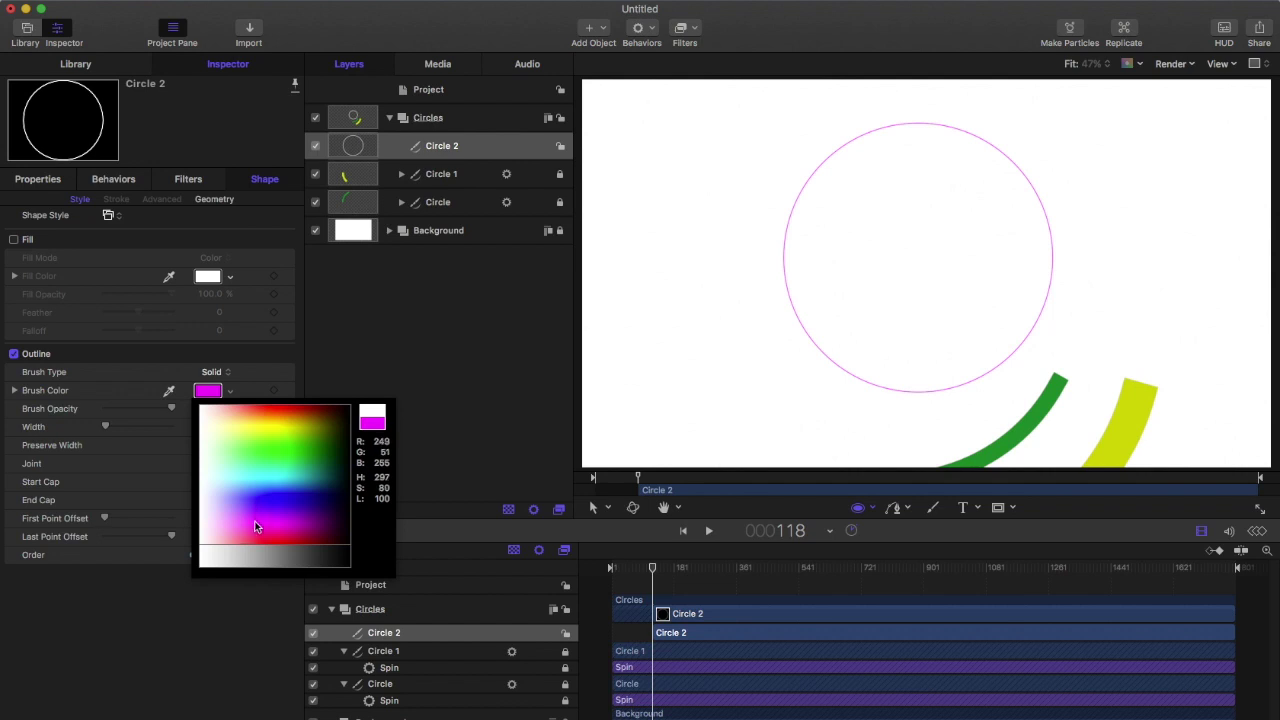
{"action": "left_click", "coordinate": [110, 428]}
{"action": "left_click_drag", "start_coordinate": [110, 428], "coordinate": [133, 426]}
Set Circle 2's start and end caps to Square and its first point offset to 75.55%.
{"action": "left_click", "coordinate": [218, 485]}
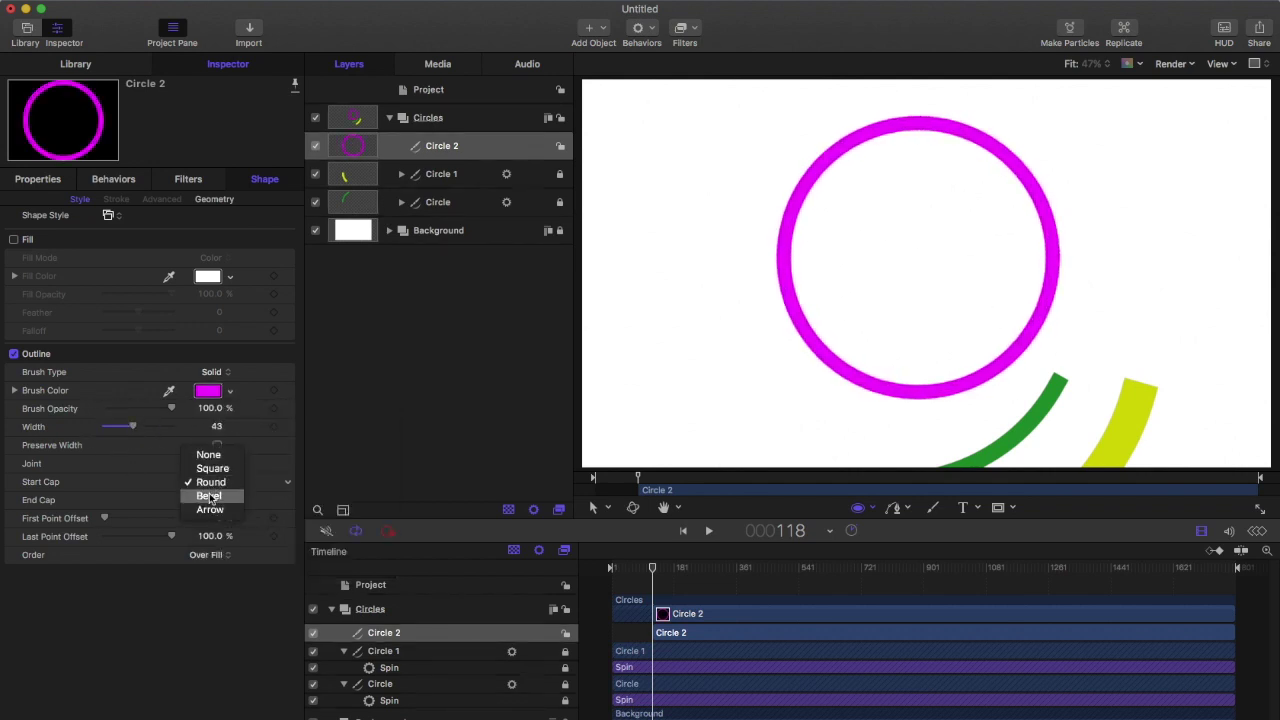
{"action": "left_click", "coordinate": [212, 466]}
{"action": "left_click", "coordinate": [213, 502]}
{"action": "left_click", "coordinate": [217, 487]}
{"action": "left_click_drag", "start_coordinate": [106, 520], "coordinate": [155, 522]}
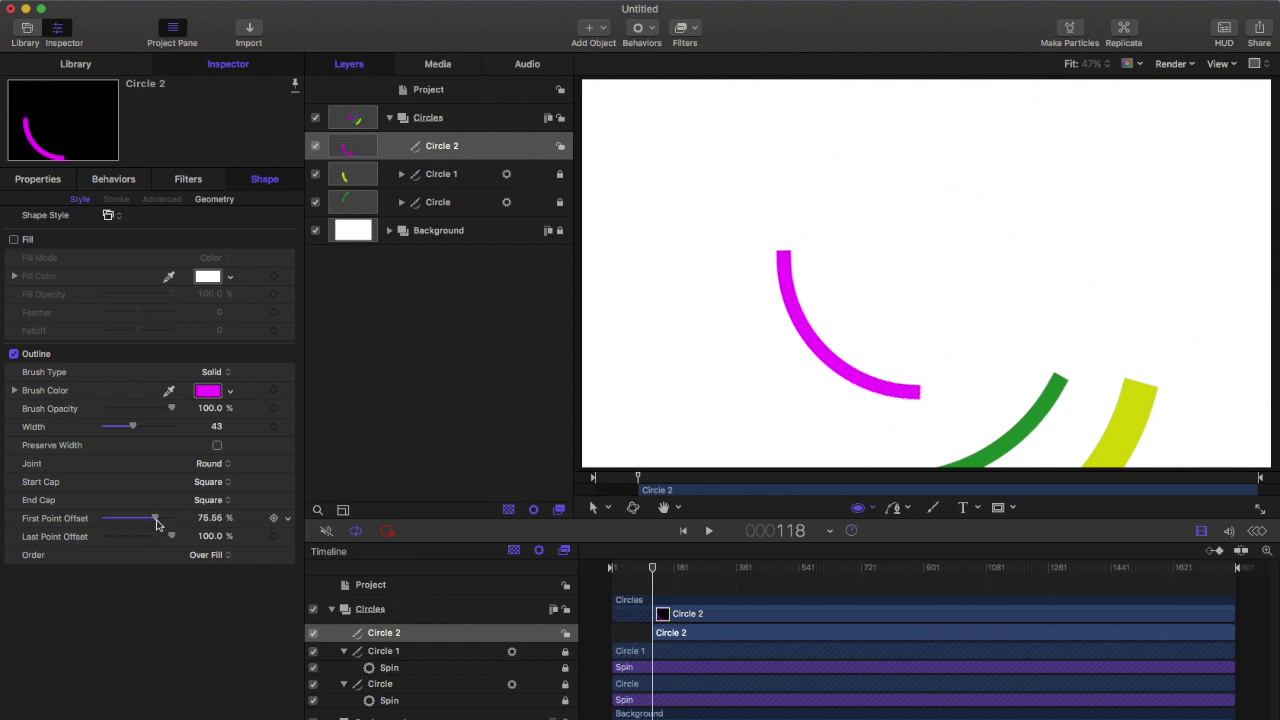
Apply a Spin behavior with a spin rate of -300° to Circle 2.
{"action": "left_click", "coordinate": [138, 70]}
{"action": "left_click_drag", "start_coordinate": [40, 553], "coordinate": [470, 152]}
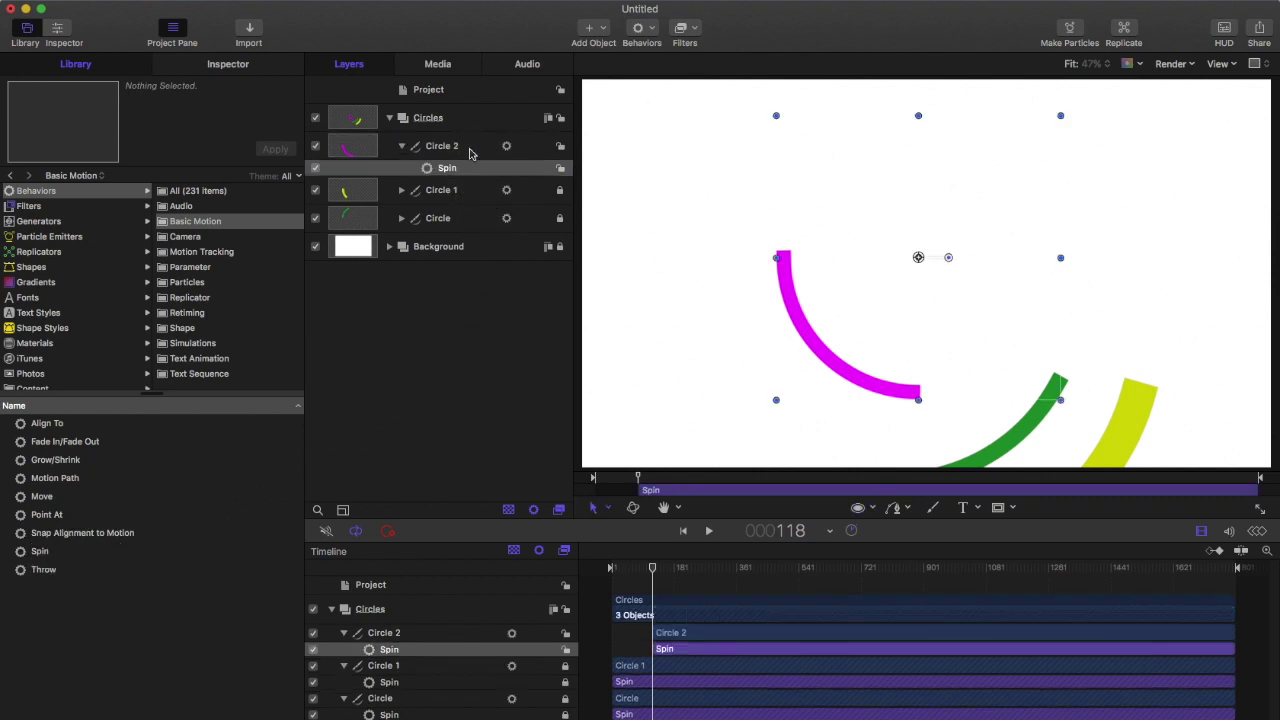
{"action": "left_click", "coordinate": [243, 65]}
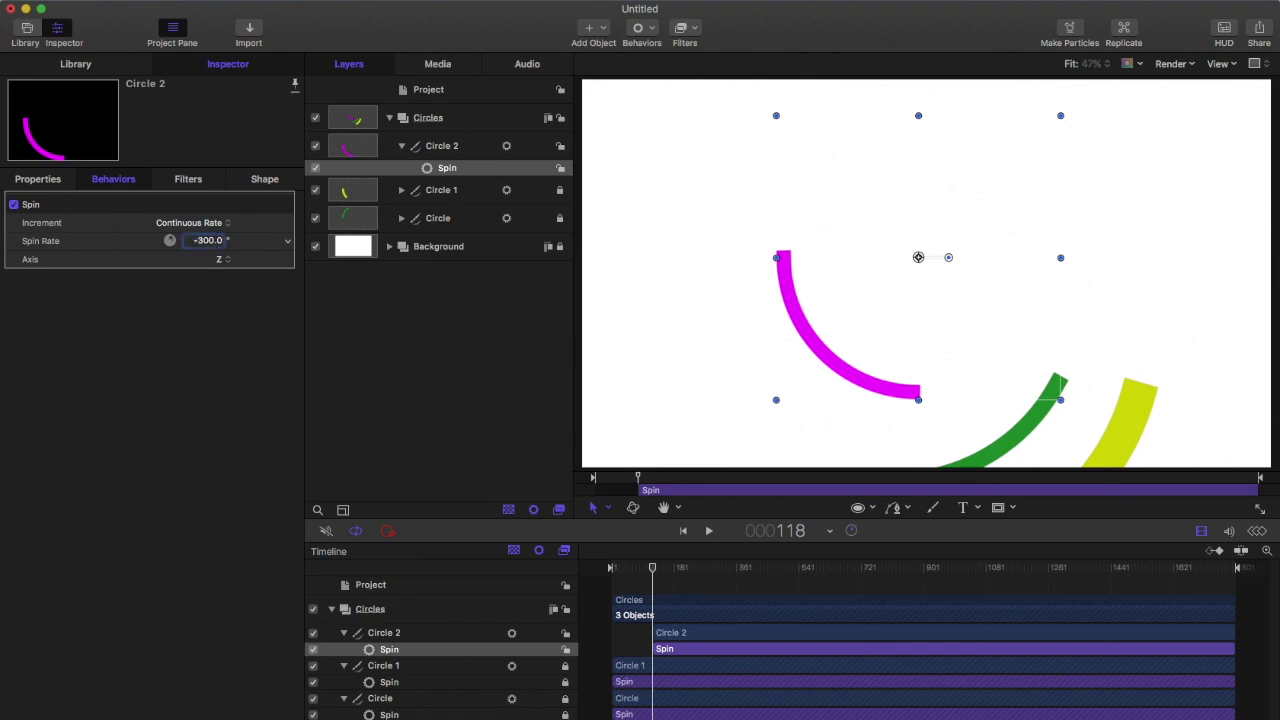
Extend Circle 2's start to the beginning of the timeline and play the animation from there.
{"action": "left_click", "coordinate": [655, 632]}
{"action": "left_click_drag", "start_coordinate": [640, 633], "coordinate": [600, 630]}
{"action": "left_click_drag", "start_coordinate": [649, 567], "coordinate": [606, 567]}
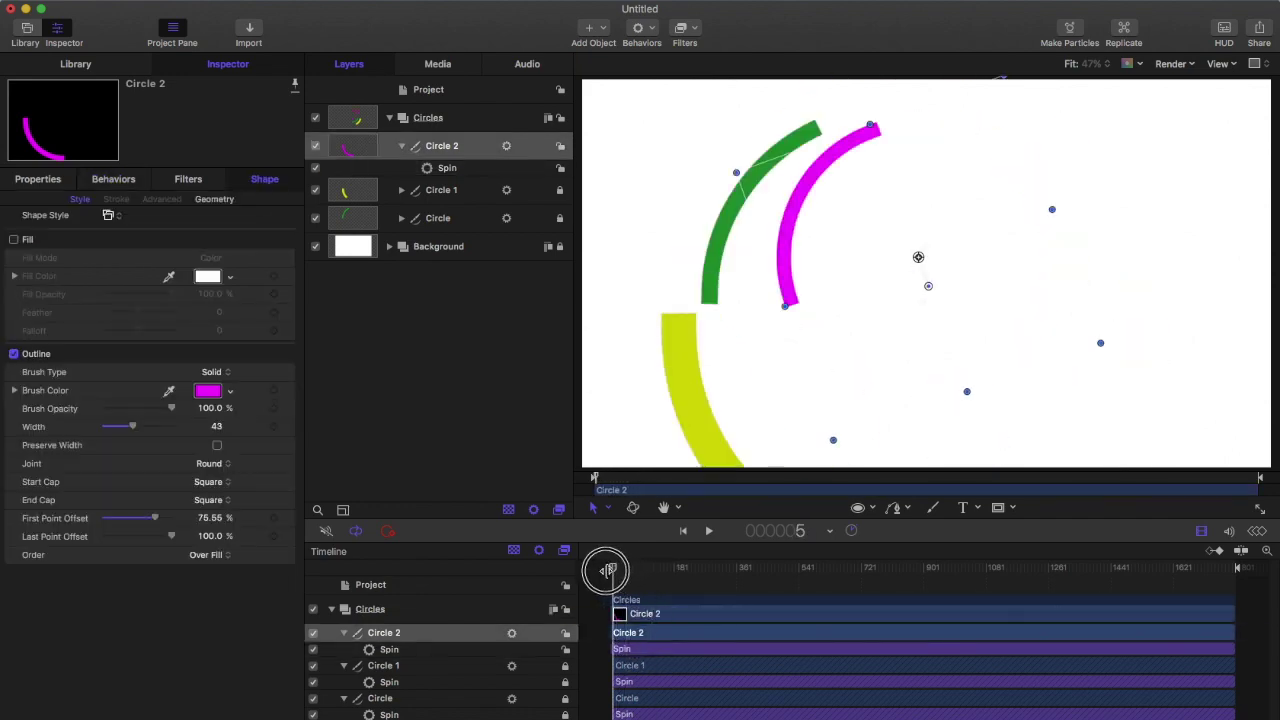
{"action": "left_click", "coordinate": [707, 531]}
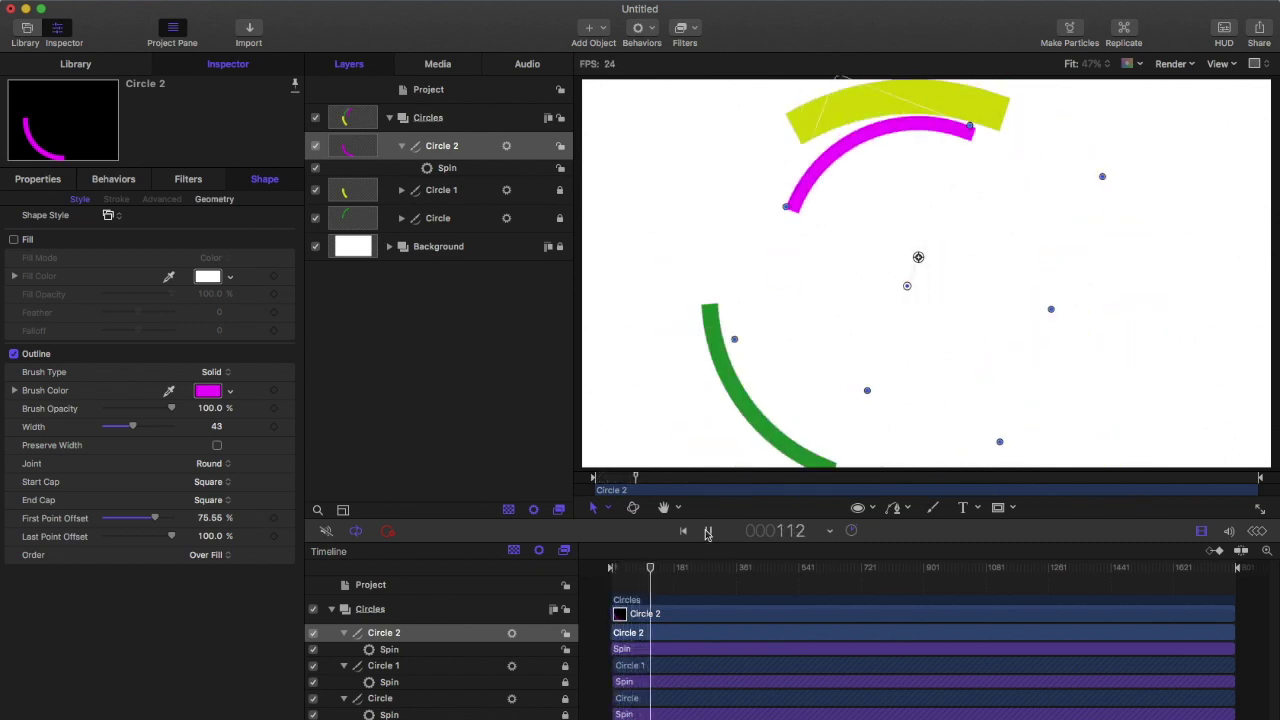
{"action": "left_click", "coordinate": [707, 531]}
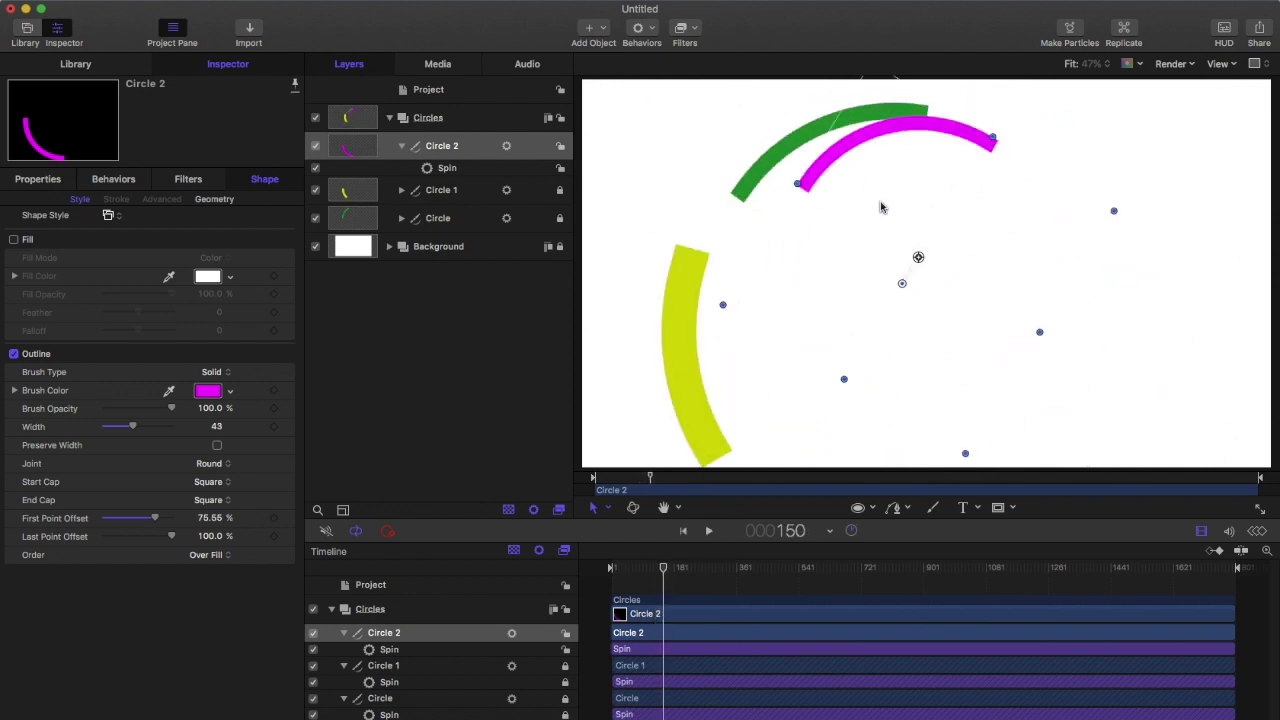
Expand Circle 2's position values and reset the Position parameter.
{"action": "left_click", "coordinate": [479, 153]}
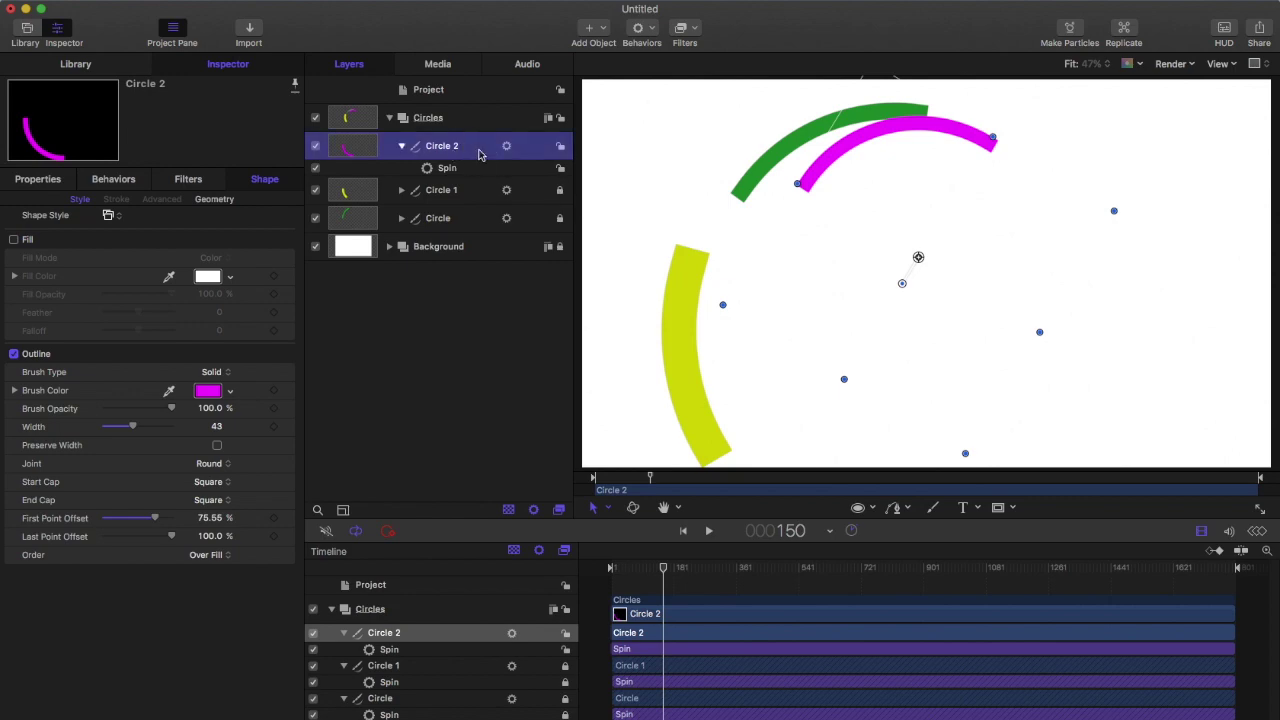
{"action": "left_click", "coordinate": [38, 179]}
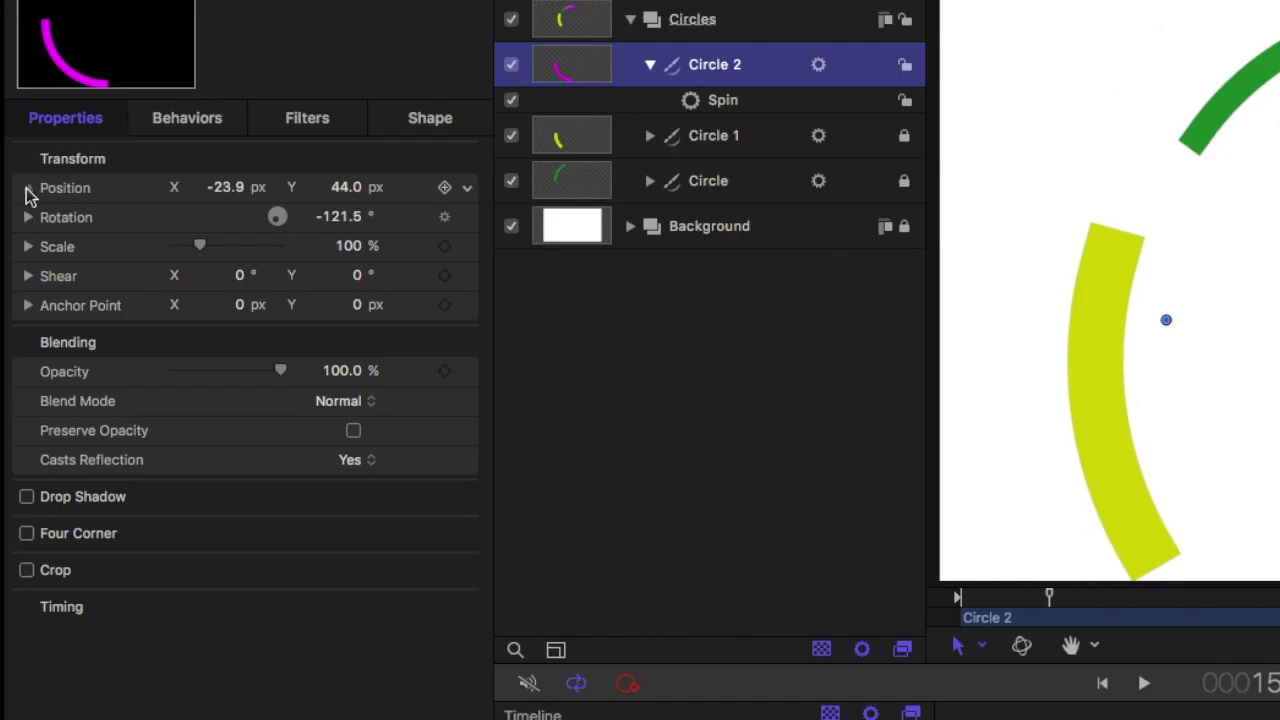
{"action": "left_click", "coordinate": [15, 222]}
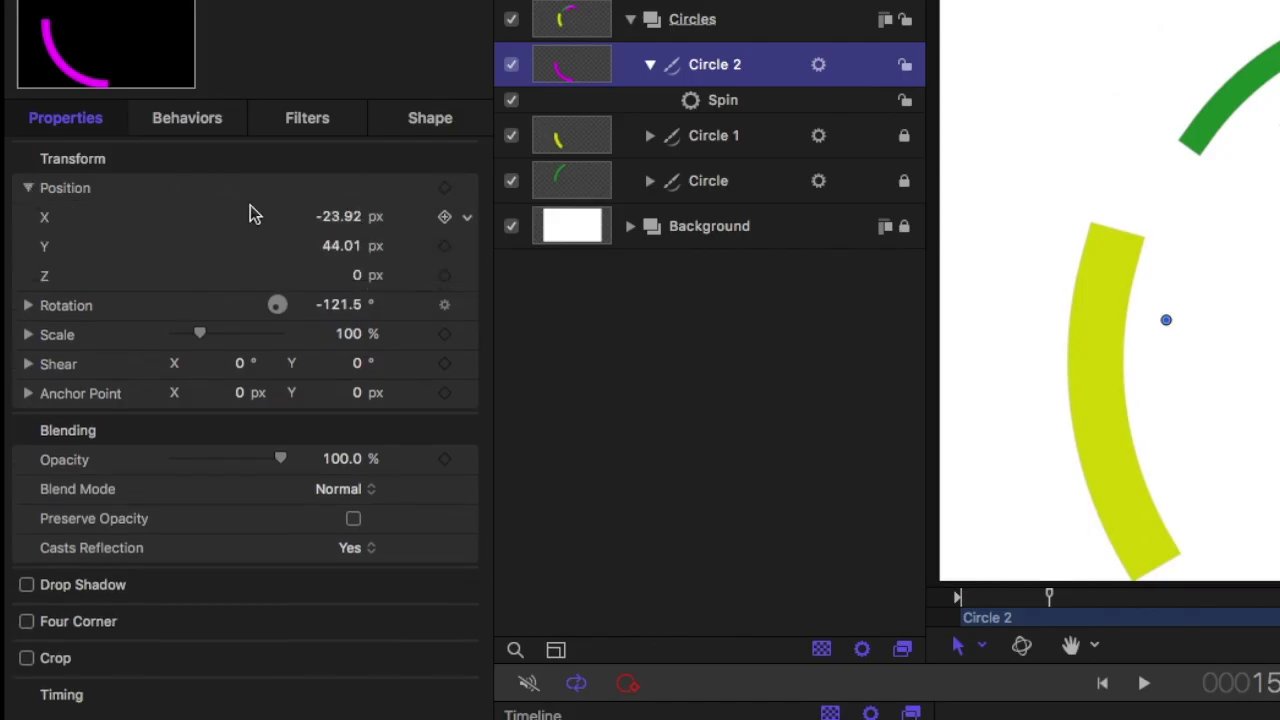
{"action": "left_click", "coordinate": [468, 195]}
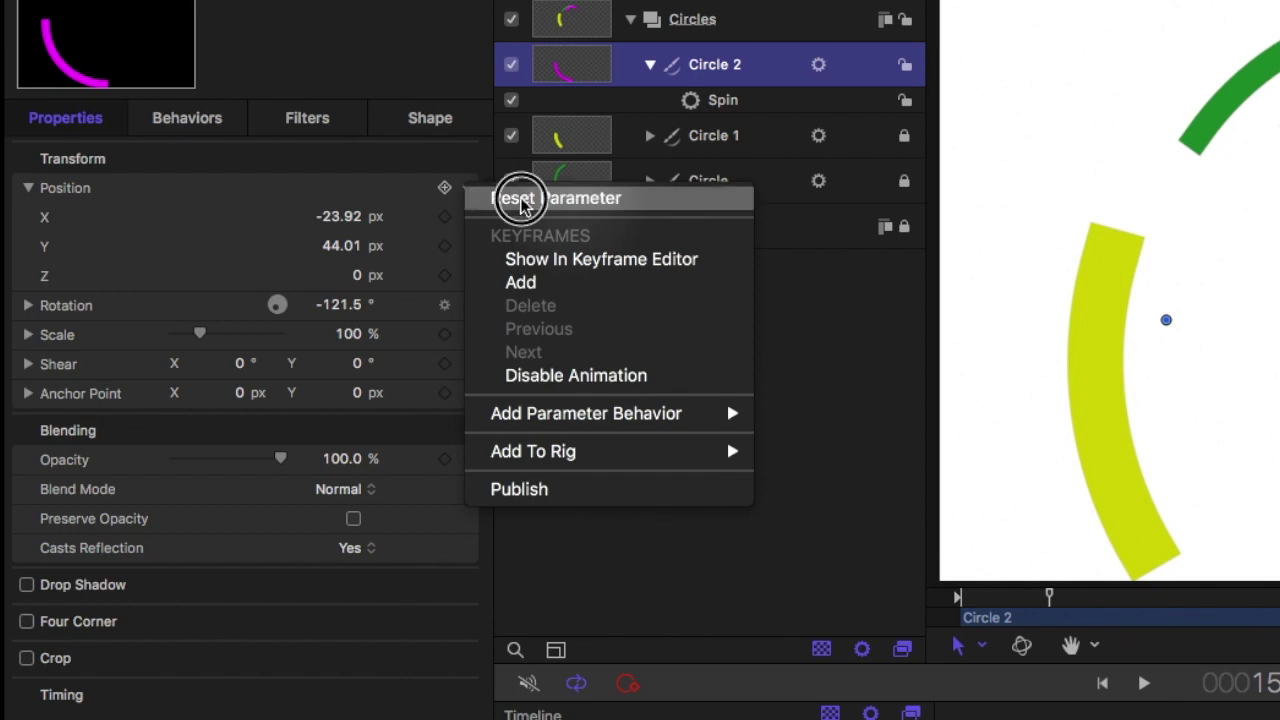
{"action": "left_click", "coordinate": [517, 196]}
Unlock Circle 1 and reset its Position parameter.
{"action": "left_click", "coordinate": [708, 145]}
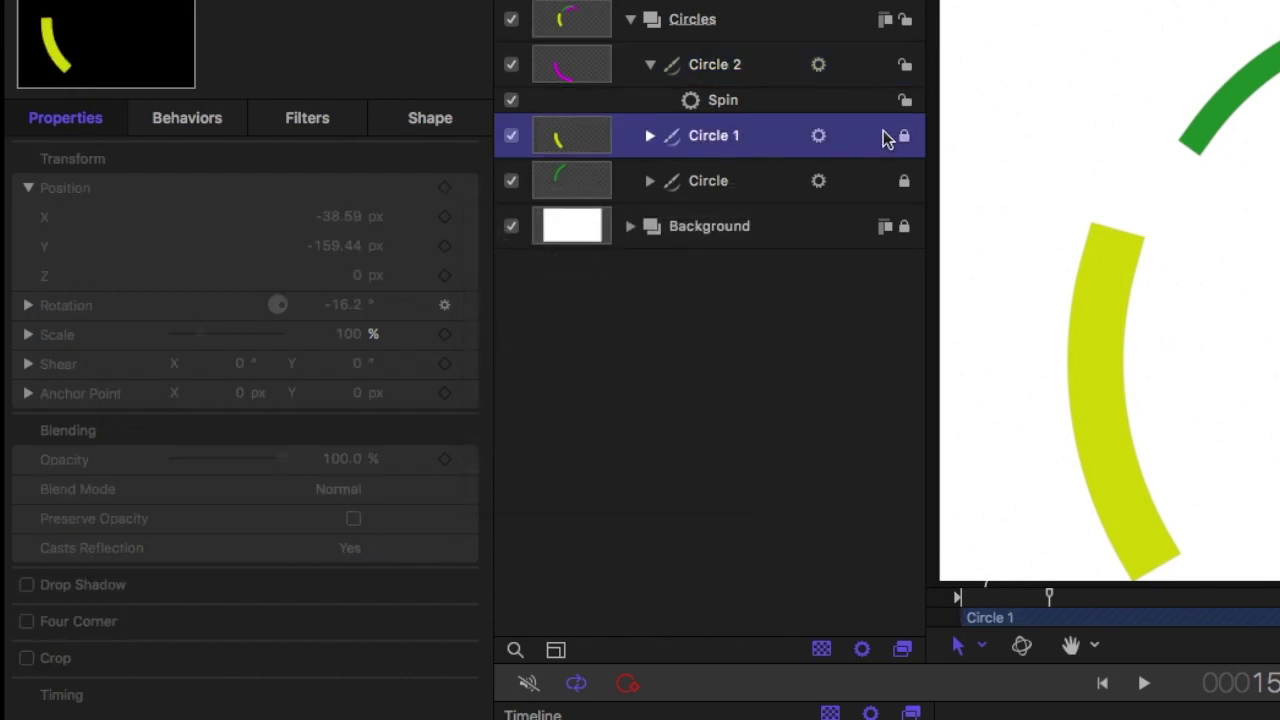
{"action": "left_click", "coordinate": [465, 192]}
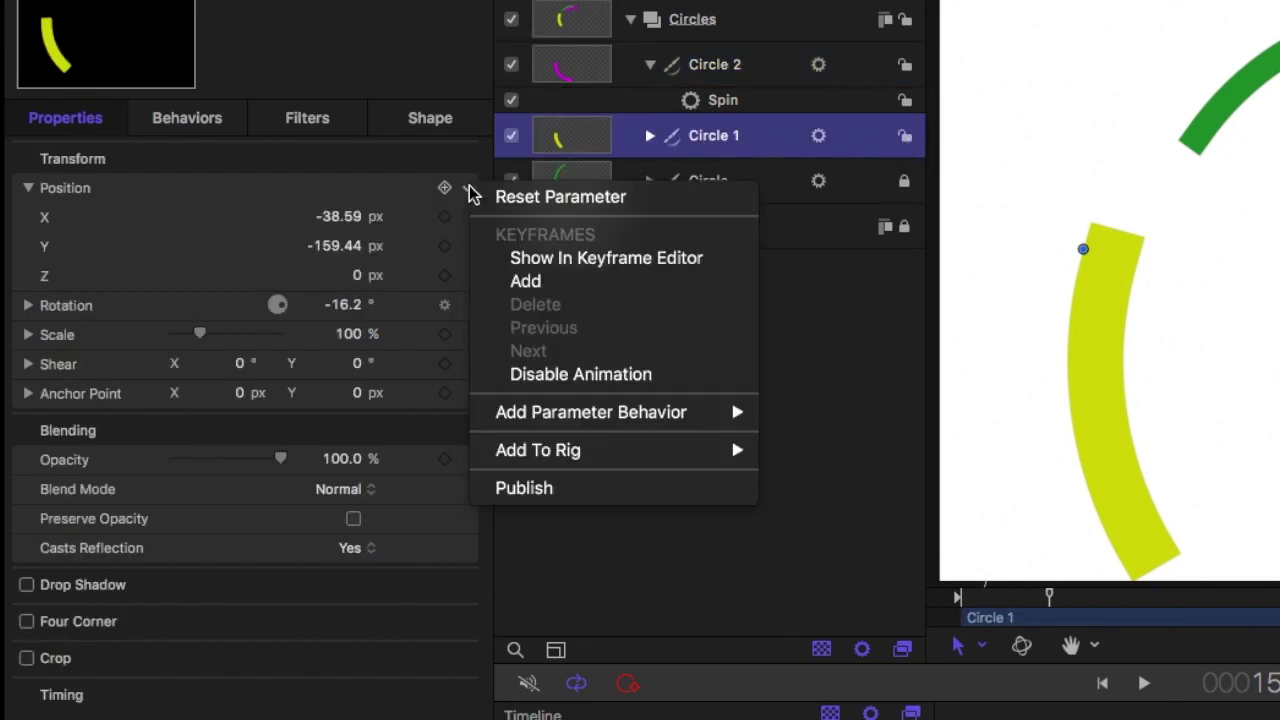
{"action": "left_click", "coordinate": [506, 197]}
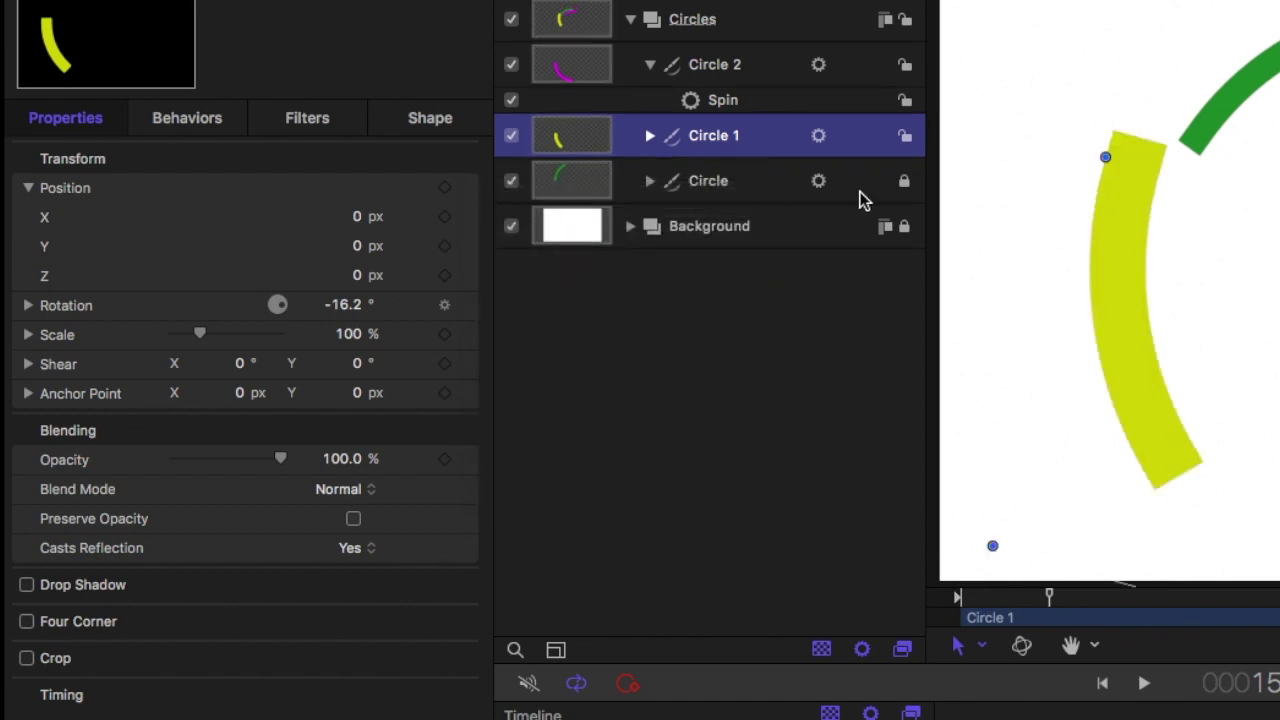
Unlock the green Circle layer, reset its Position parameter, and play the animation from frame 1.
{"action": "left_click", "coordinate": [902, 185]}
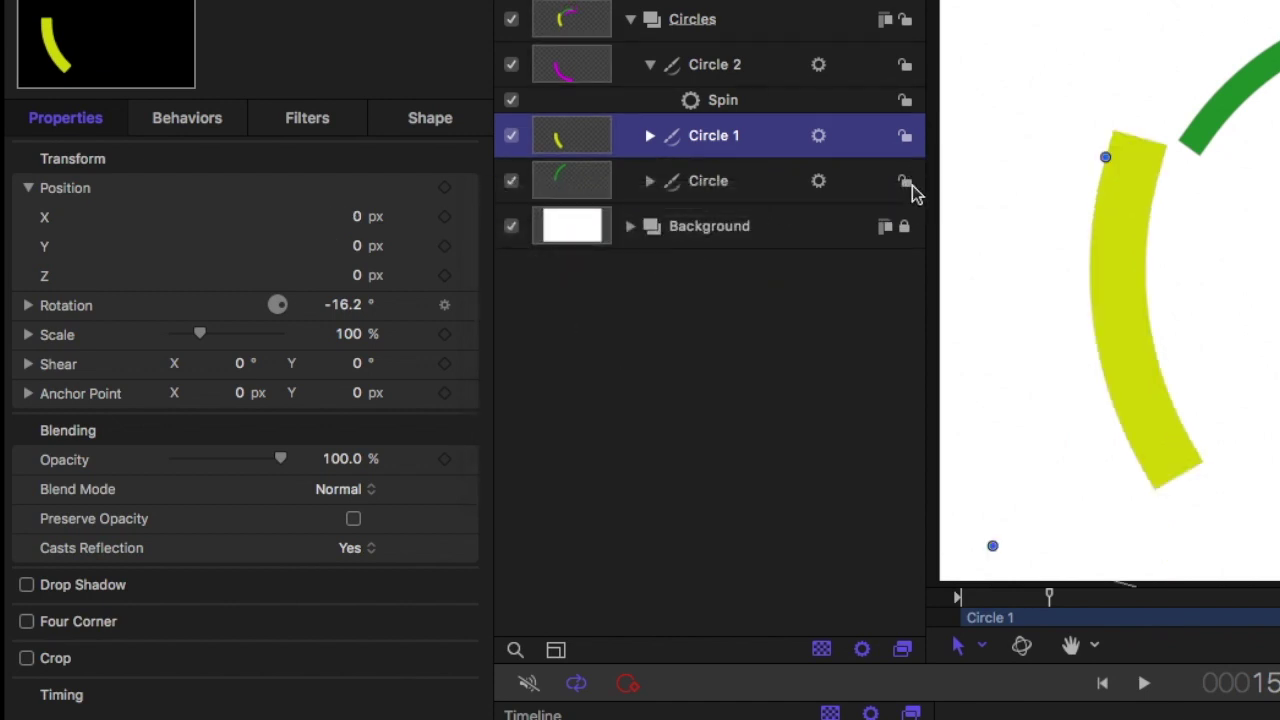
{"action": "left_click", "coordinate": [744, 193]}
{"action": "left_click", "coordinate": [470, 192]}
{"action": "left_click", "coordinate": [520, 201]}
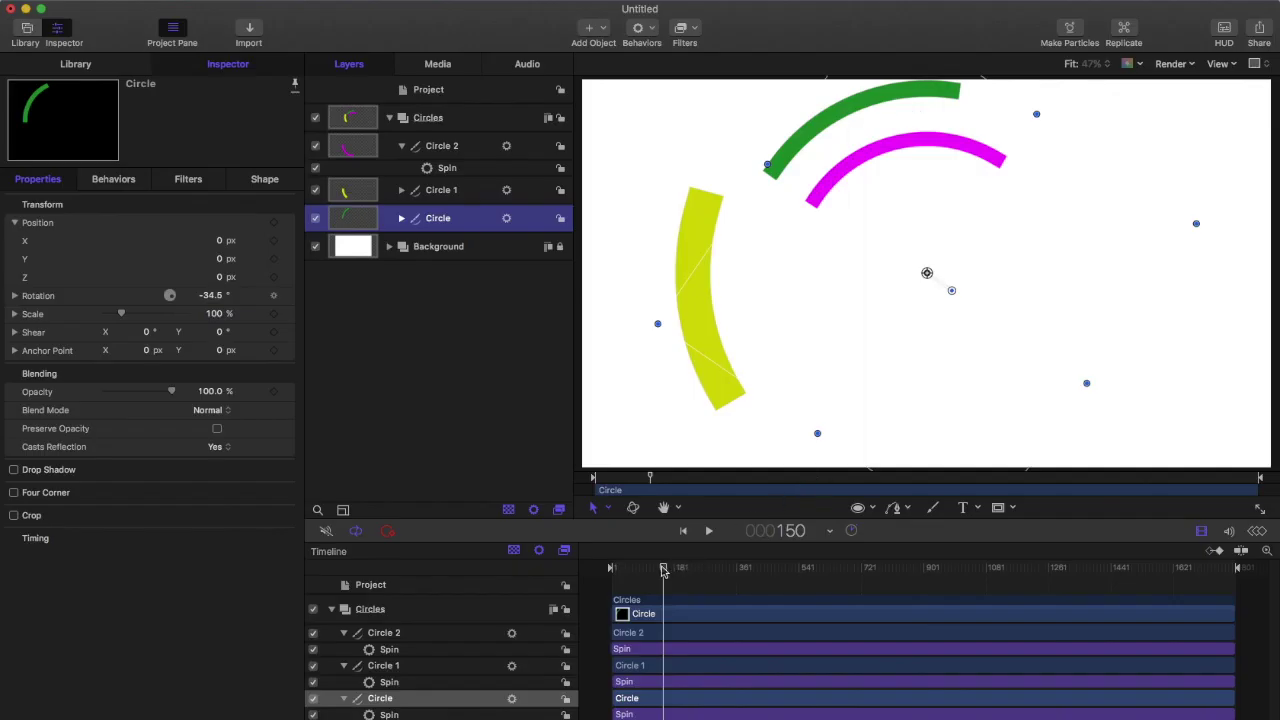
{"action": "left_click_drag", "start_coordinate": [663, 570], "coordinate": [604, 575]}
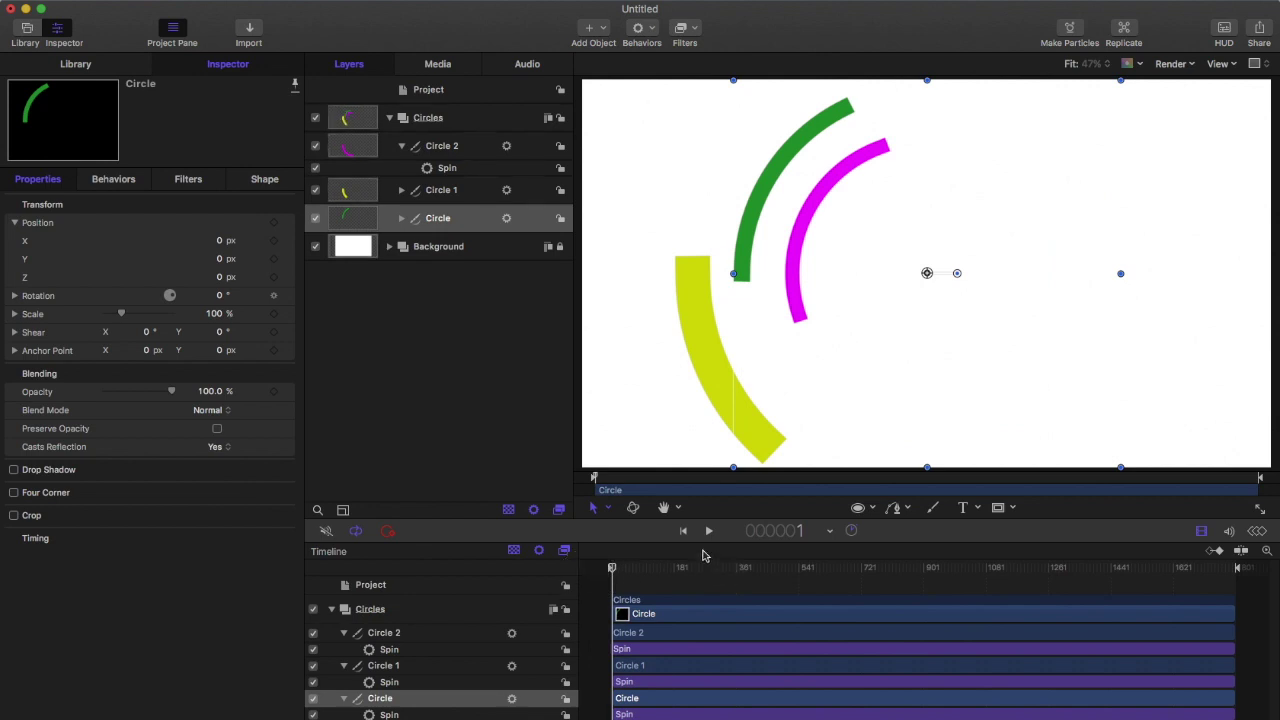
{"action": "left_click", "coordinate": [708, 533]}
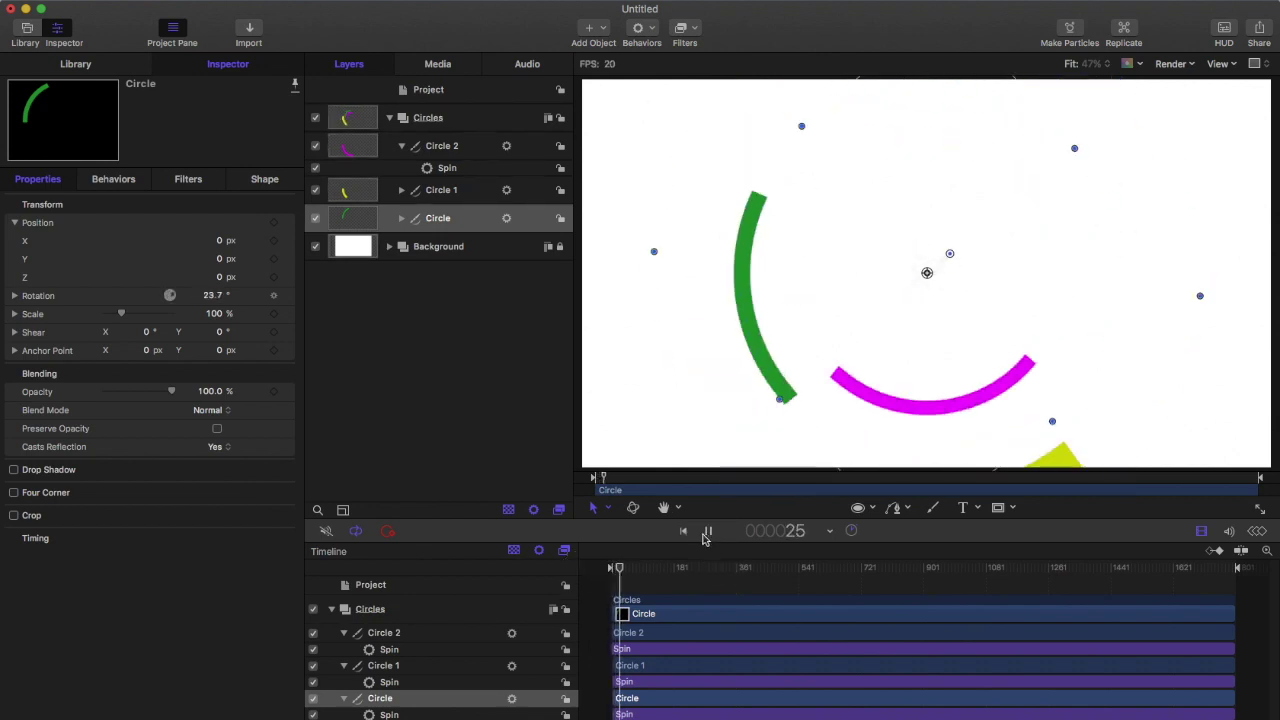
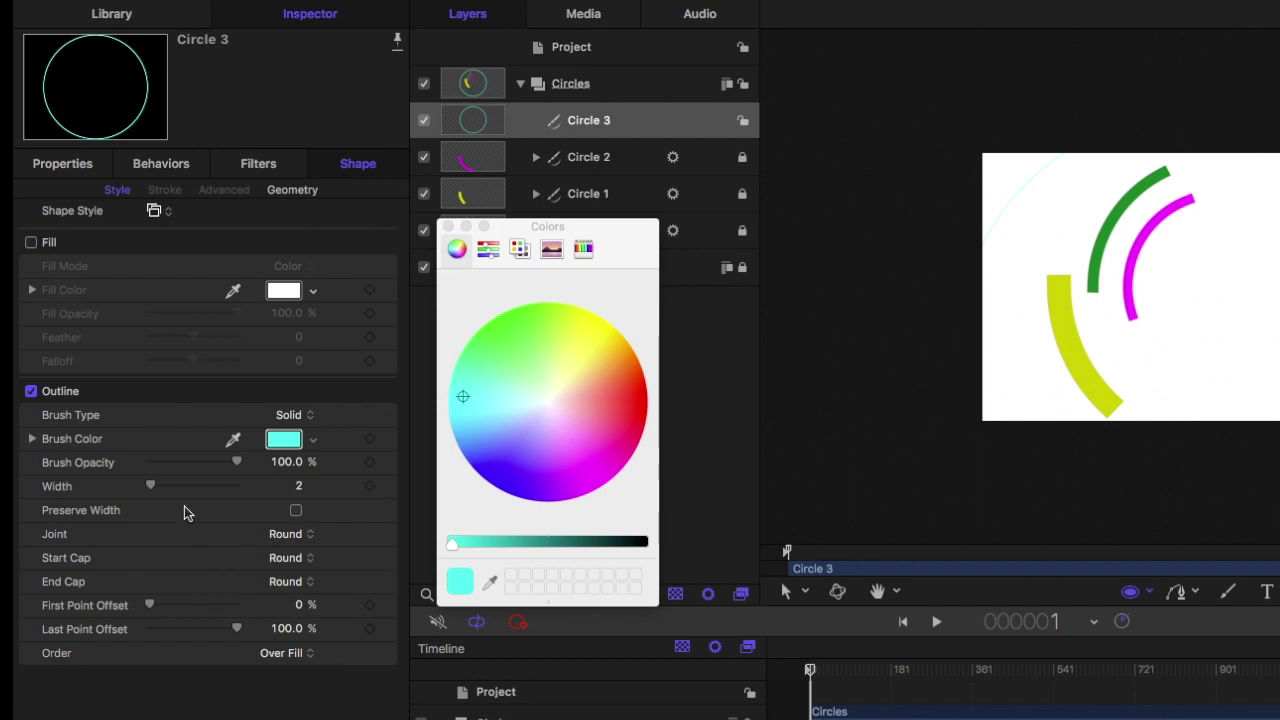
Set the cyan Circle 3's outline width to 67 and reset its Position parameter.
{"action": "left_click_drag", "start_coordinate": [151, 486], "coordinate": [214, 486]}
{"action": "left_click", "coordinate": [76, 172]}
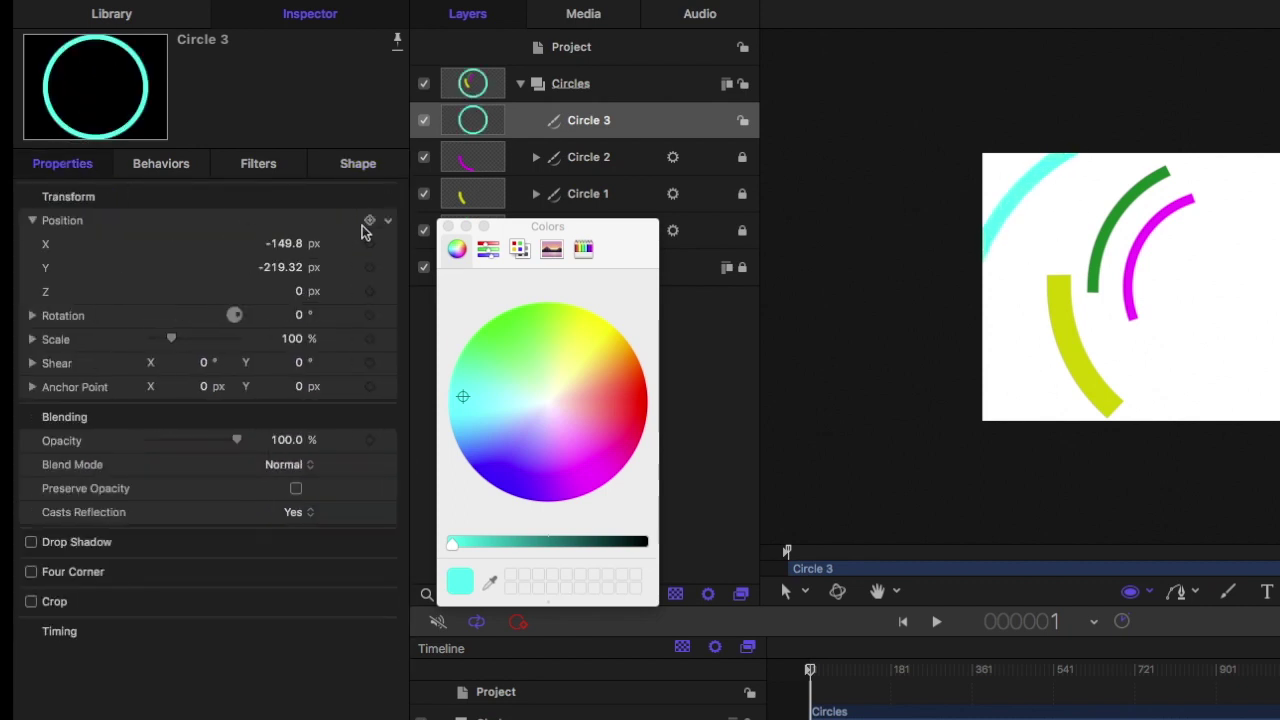
{"action": "left_click", "coordinate": [387, 223]}
{"action": "left_click", "coordinate": [430, 225]}
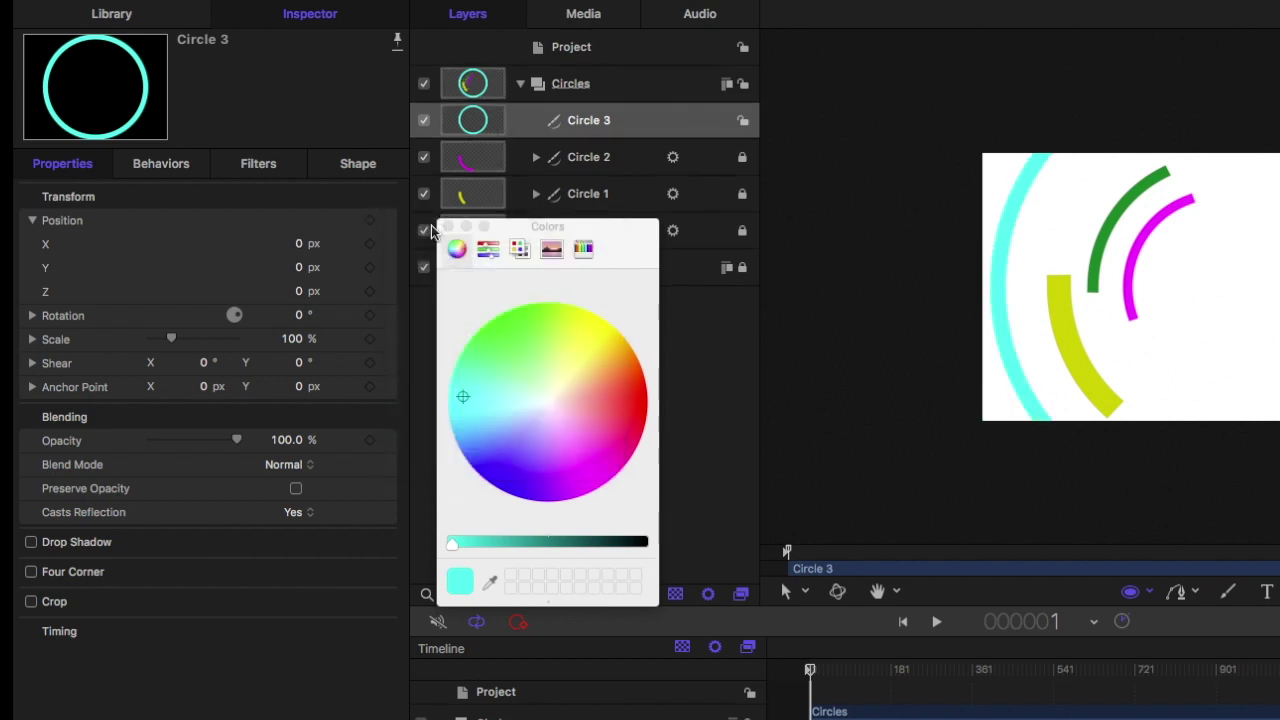
Trim Circle 3's outline to a last point offset of 42.35 %, set Square start and end caps, and preview the animation.
{"action": "left_click", "coordinate": [358, 163]}
{"action": "left_click_drag", "start_coordinate": [233, 628], "coordinate": [186, 638]}
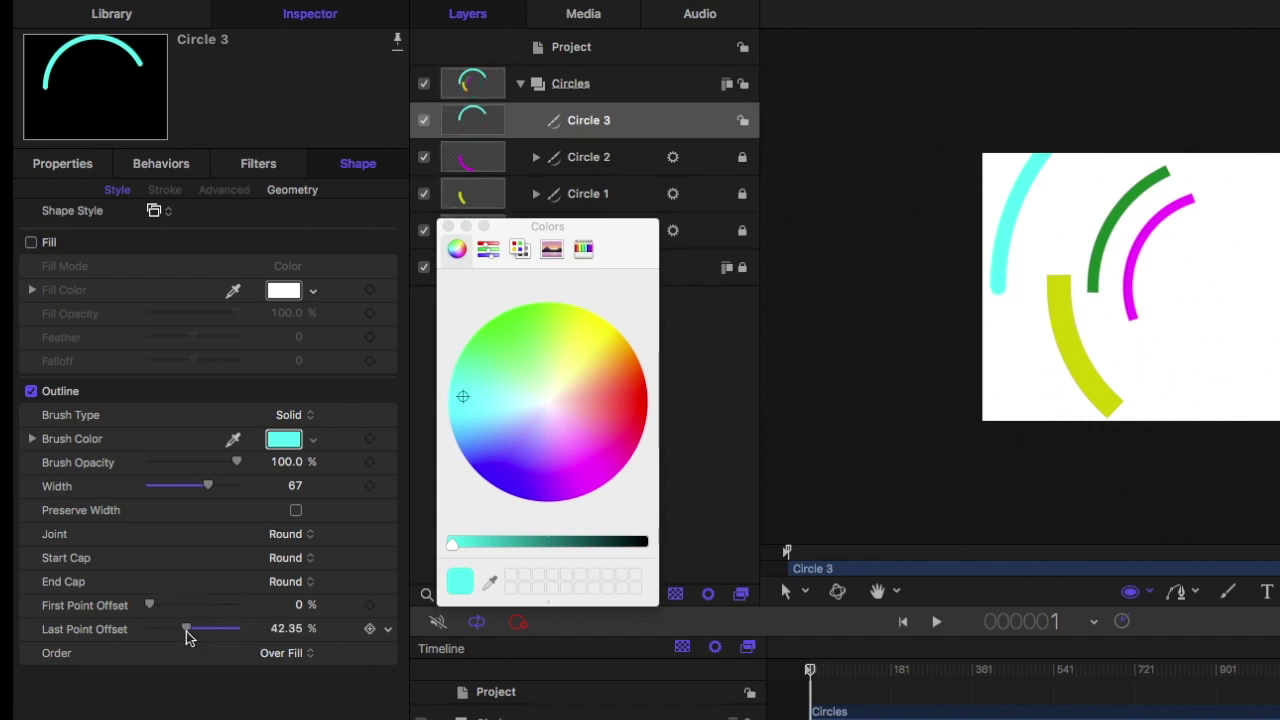
{"action": "left_click", "coordinate": [320, 581]}
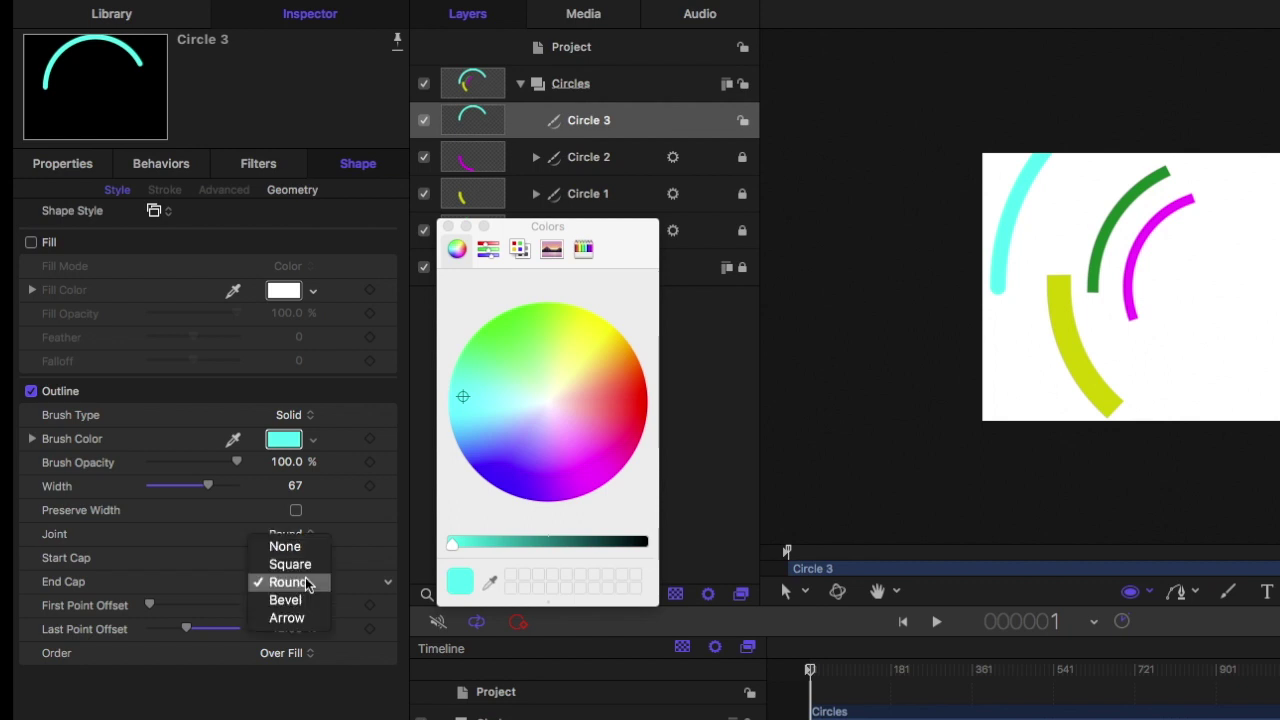
{"action": "left_click", "coordinate": [306, 566]}
{"action": "left_click", "coordinate": [306, 558]}
{"action": "left_click", "coordinate": [308, 542]}
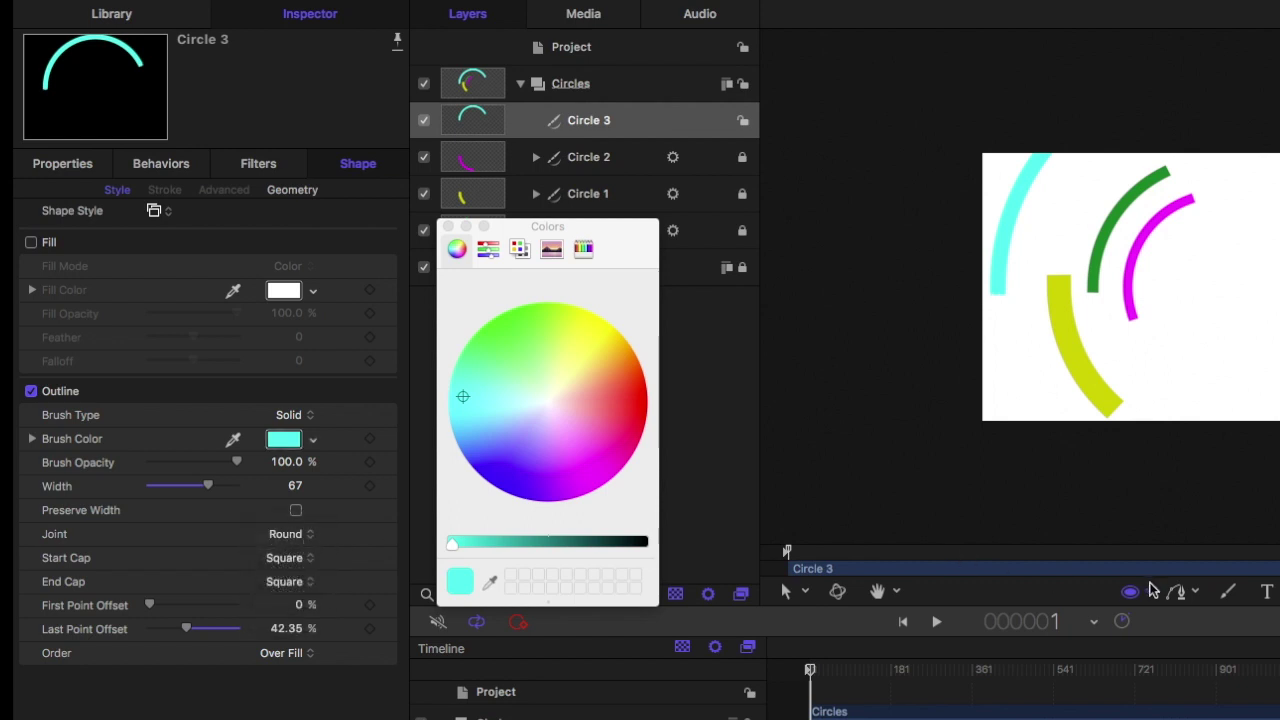
{"action": "left_click", "coordinate": [447, 226]}
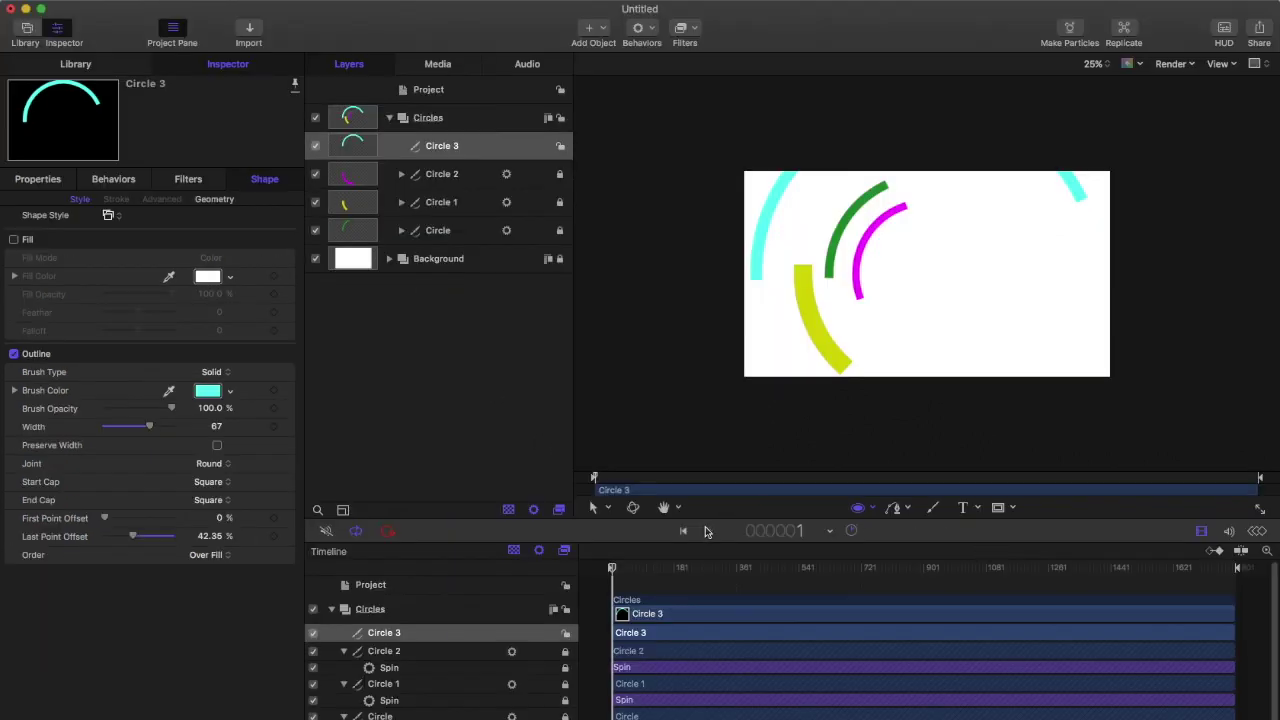
{"action": "left_click", "coordinate": [705, 531]}
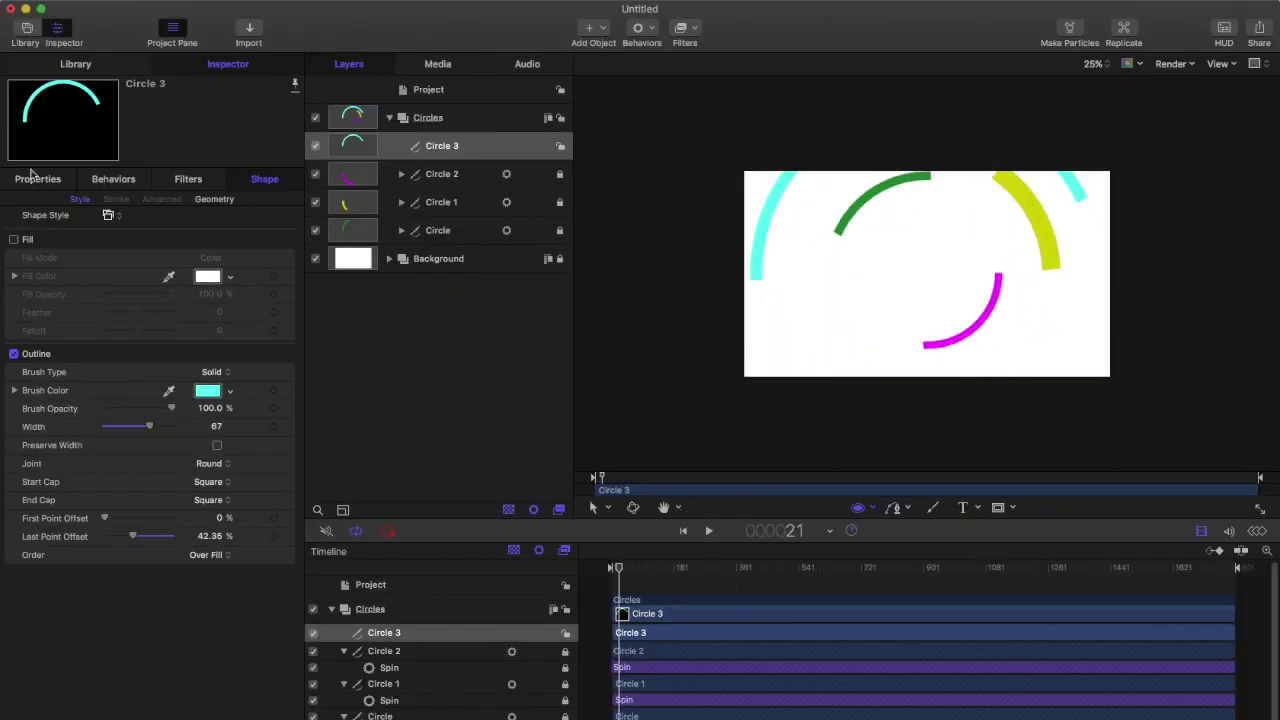
Add the Basic Motion Spin behavior to Circle 3 and set its spin rate to 500°.
{"action": "left_click", "coordinate": [132, 70]}
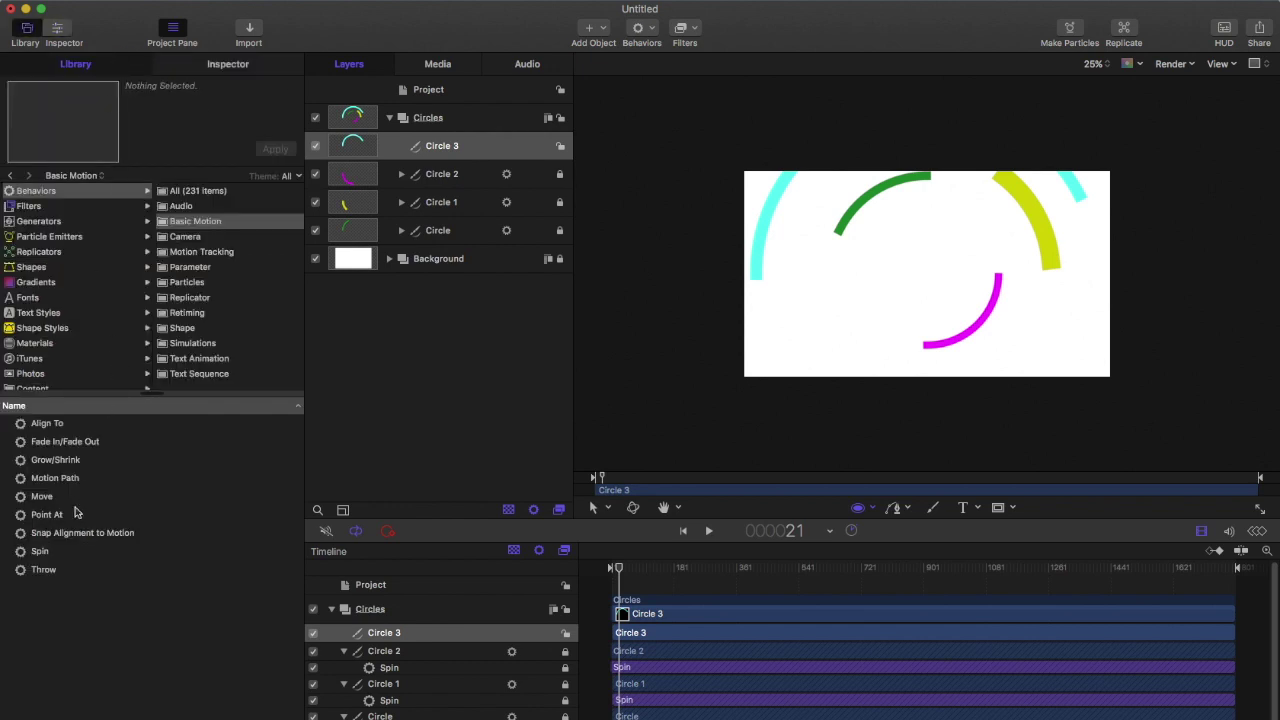
{"action": "left_click_drag", "start_coordinate": [50, 551], "coordinate": [468, 145]}
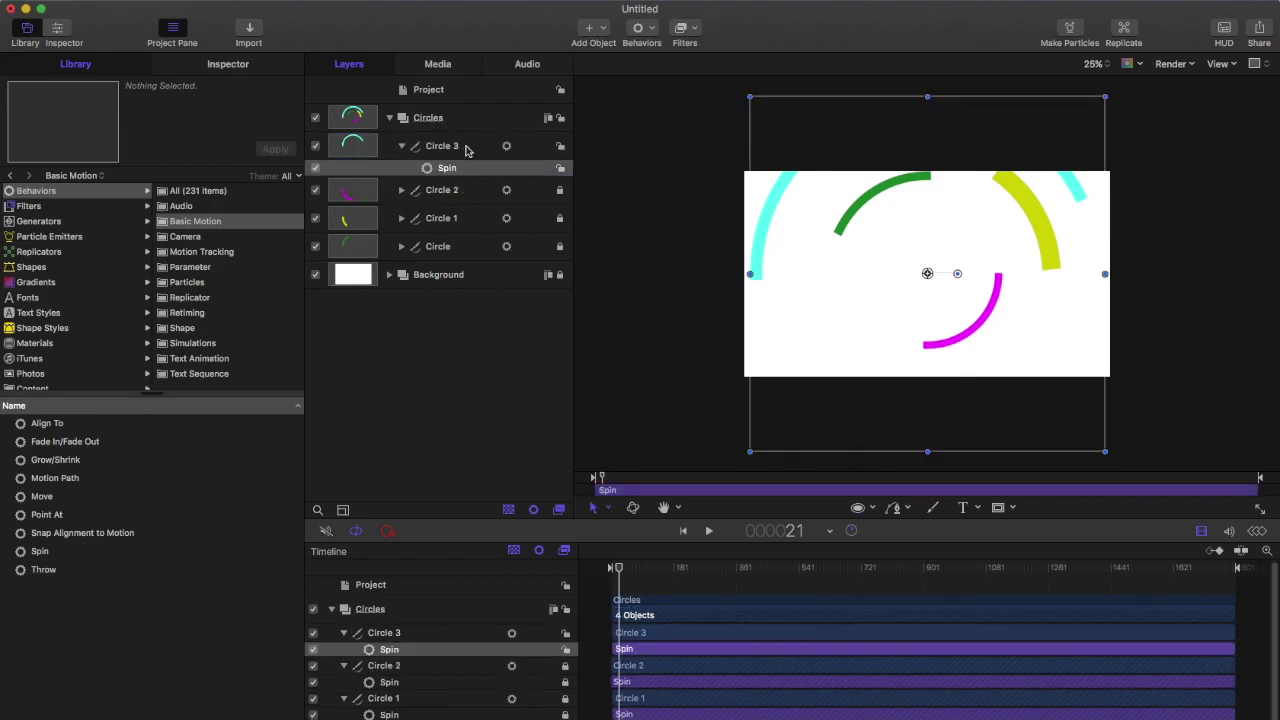
{"action": "left_click", "coordinate": [443, 21]}
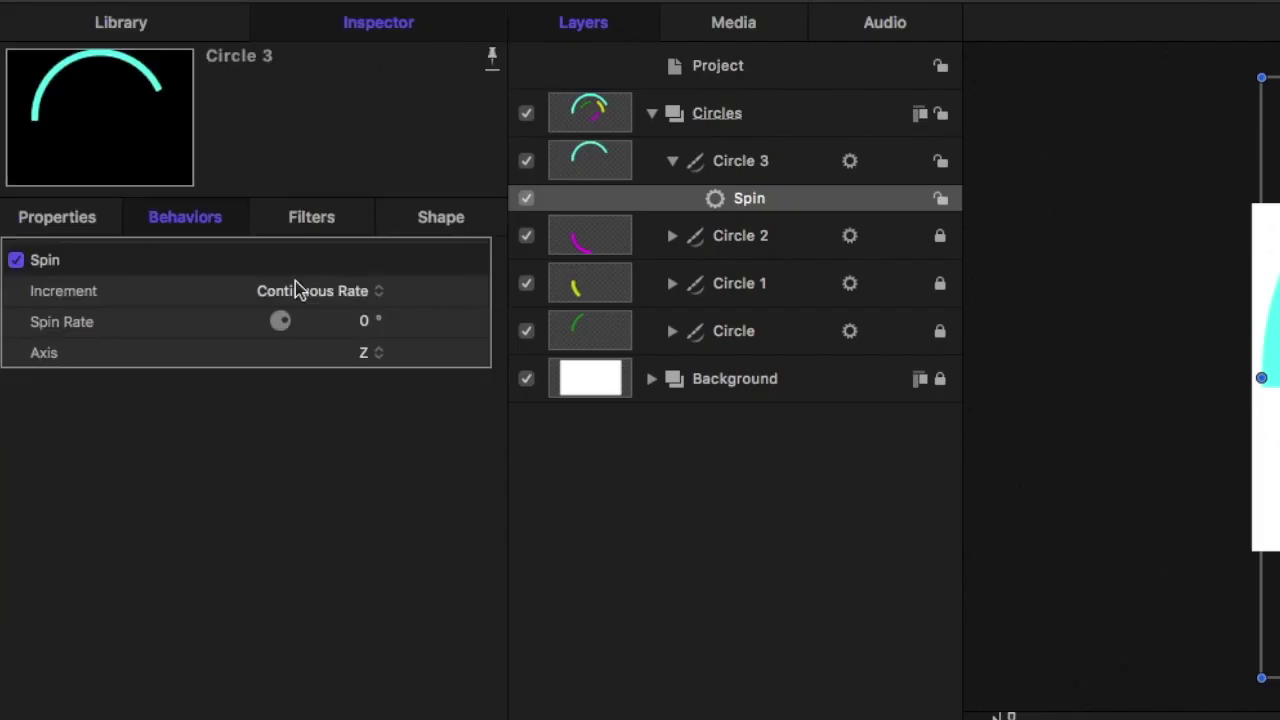
{"action": "left_click", "coordinate": [364, 320]}
{"action": "type", "text": "500"}
{"action": "key", "text": "Return"}
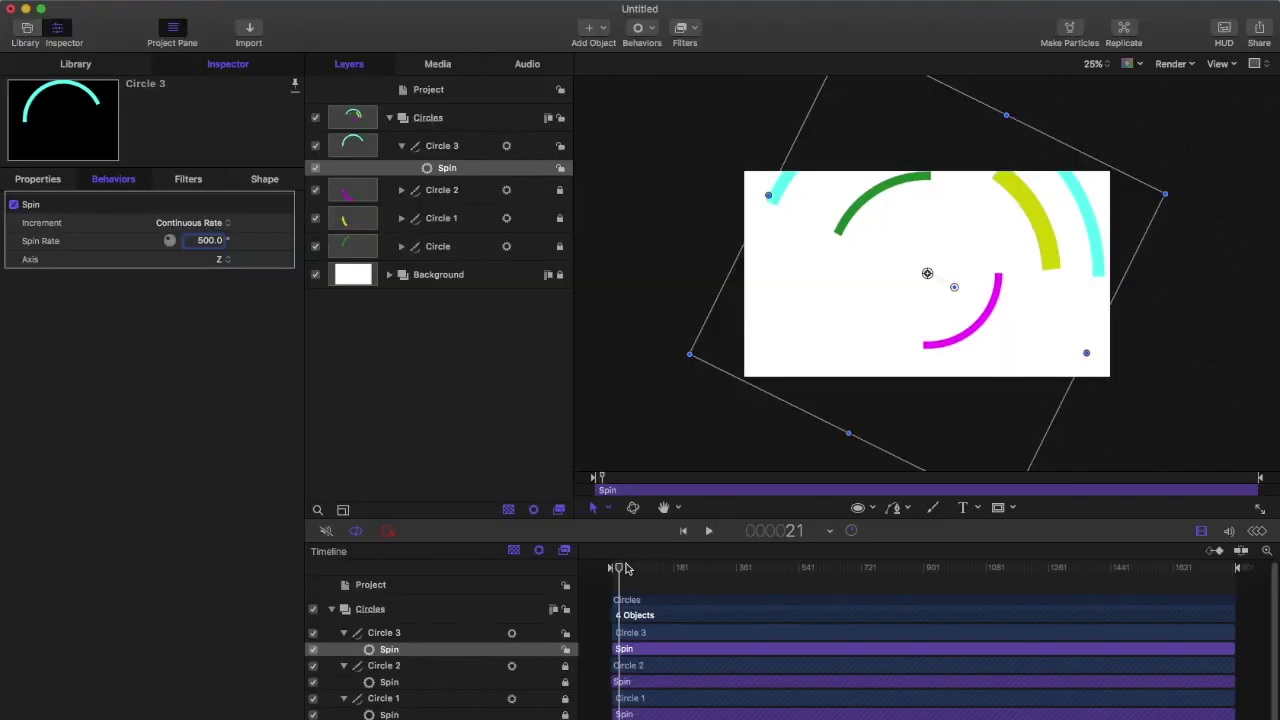
Play the animation from the start with the Circle 3 selection cleared, stopping at frame 285.
{"action": "left_click_drag", "start_coordinate": [620, 567], "coordinate": [592, 564]}
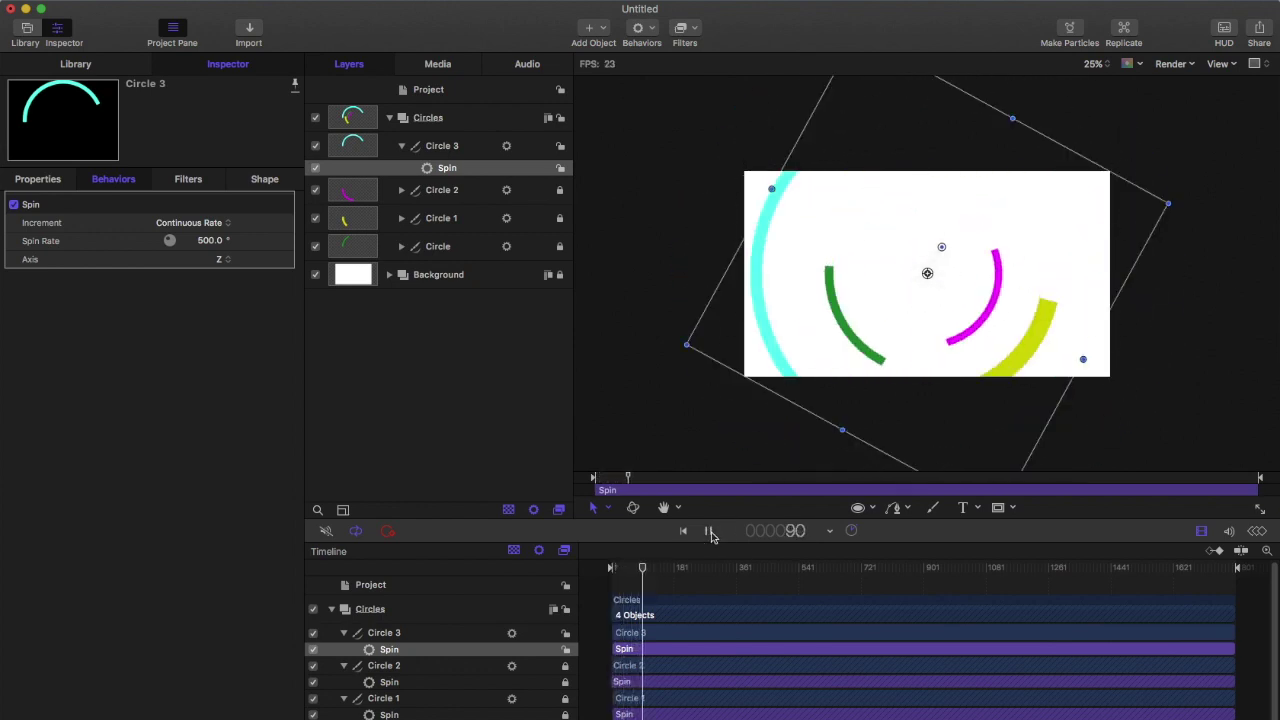
{"action": "left_click", "coordinate": [453, 90]}
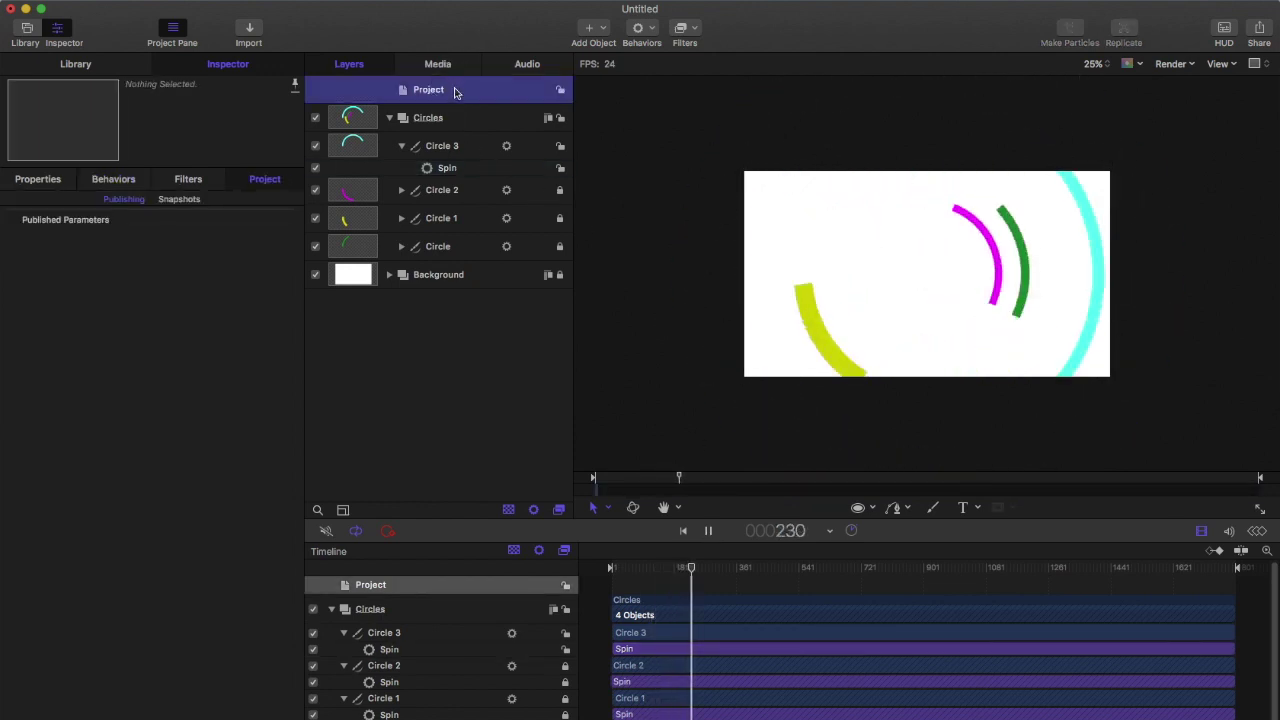
{"action": "key", "text": "space"}
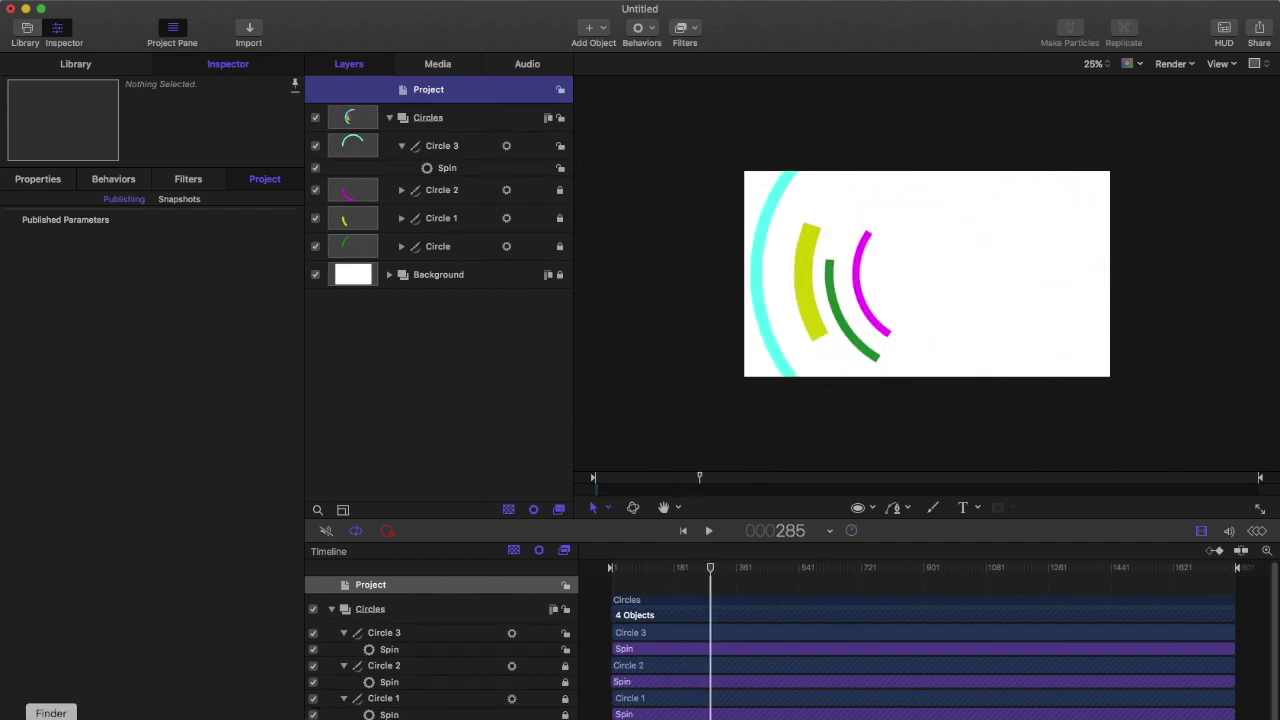
Switch to Finder and bring 1 minute timer.mp4 from All My Files into the project above the Circles group.
{"action": "left_click", "coordinate": [51, 716]}
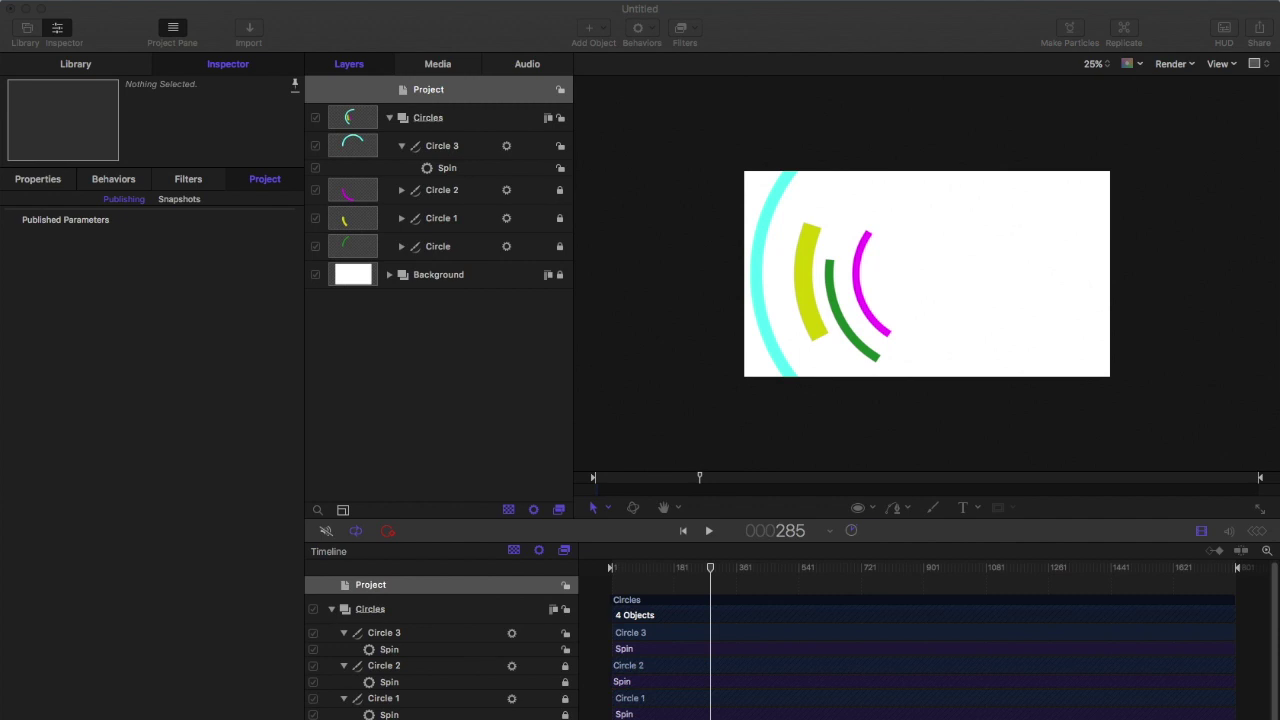
{"action": "left_click_drag", "start_coordinate": [1214, 449], "coordinate": [741, 323]}
{"action": "scroll", "coordinate": [866, 408], "scroll_direction": "up", "scroll_amount": 10}
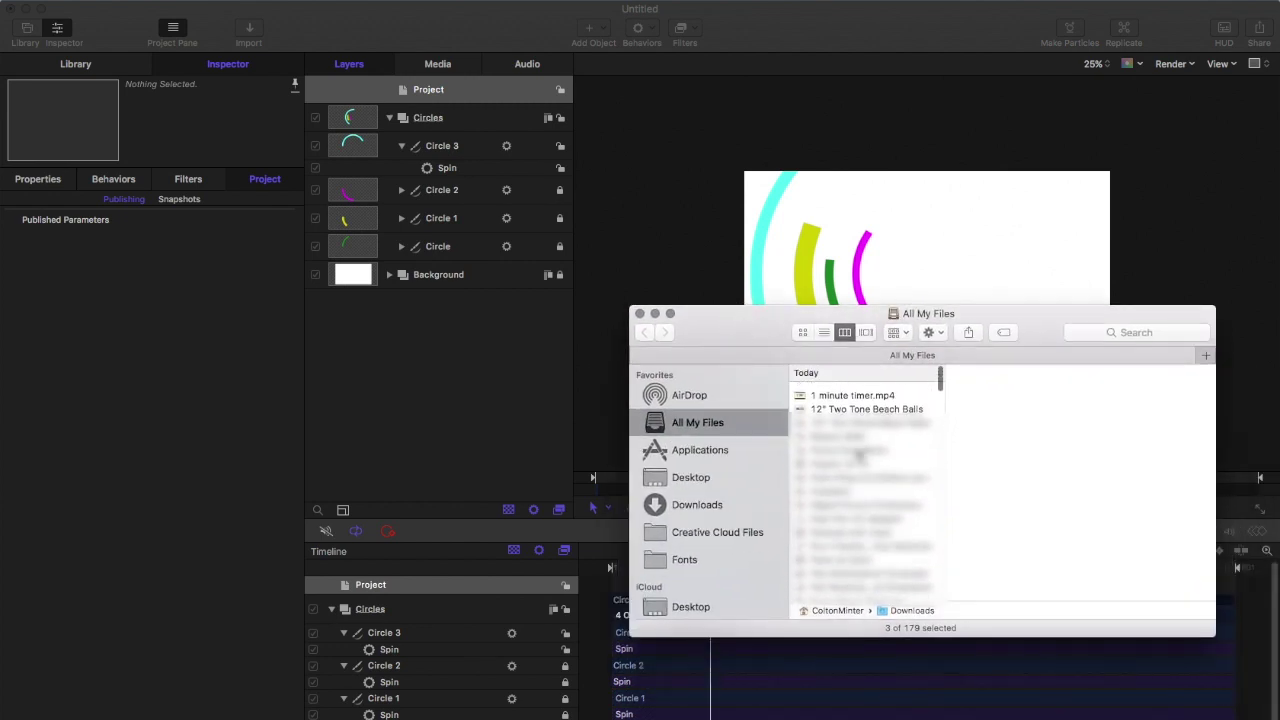
{"action": "left_click", "coordinate": [856, 391]}
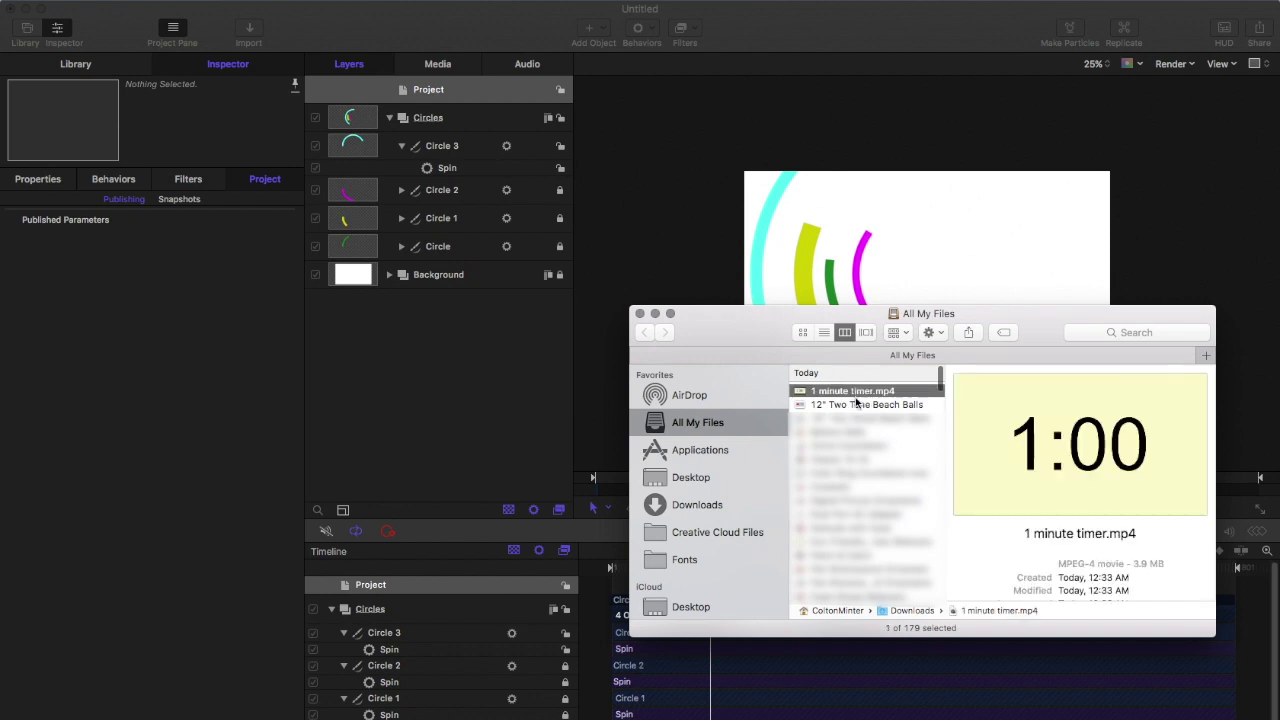
{"action": "left_click_drag", "start_coordinate": [866, 396], "coordinate": [460, 106]}
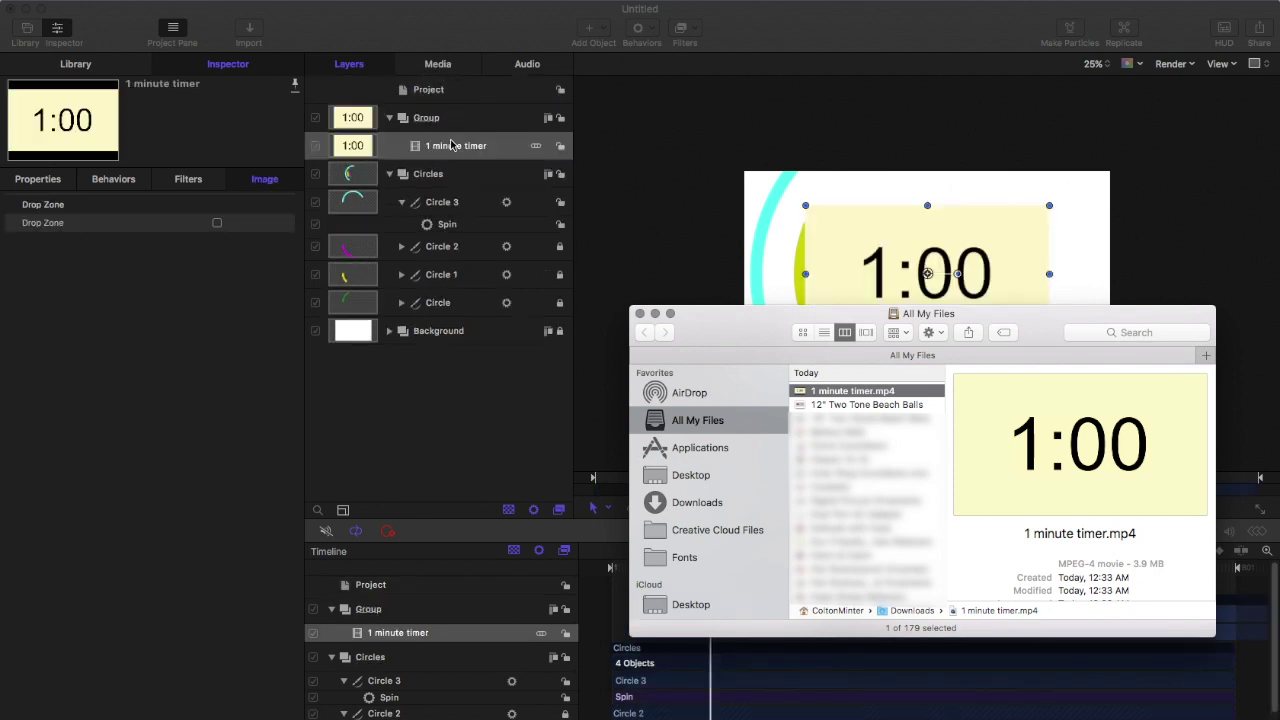
{"action": "left_click", "coordinate": [655, 314]}
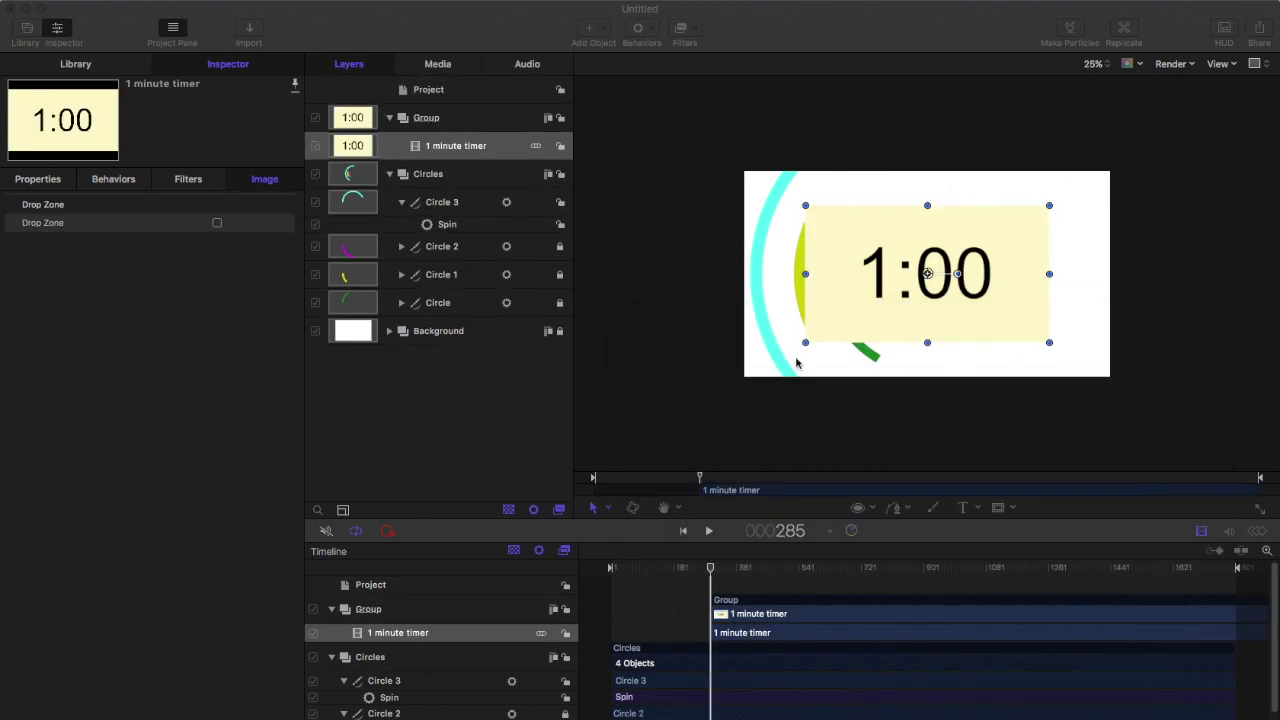
Rename the group containing the 1 minute timer clip to Countdown.
{"action": "left_click", "coordinate": [430, 118]}
{"action": "double_click", "coordinate": [440, 121]}
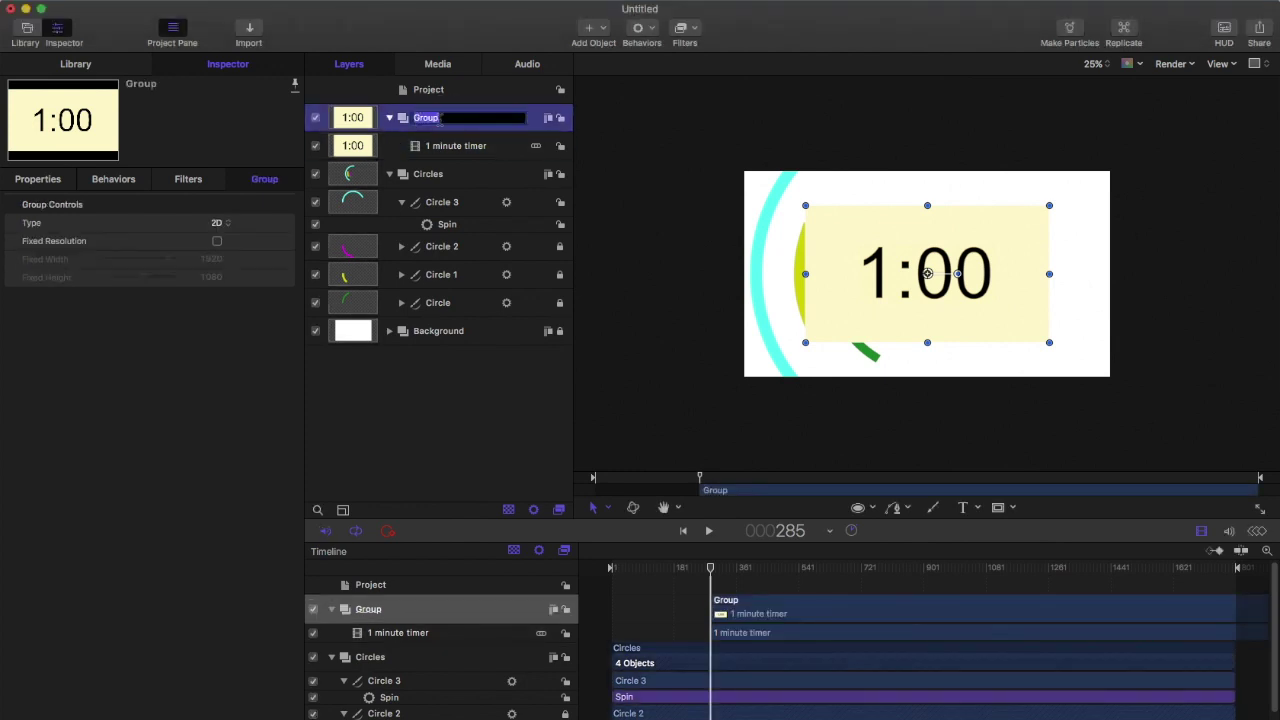
{"action": "type", "text": "Countdown"}
{"action": "key", "text": "Return"}
{"action": "left_click_drag", "start_coordinate": [487, 132], "coordinate": [395, 124]}
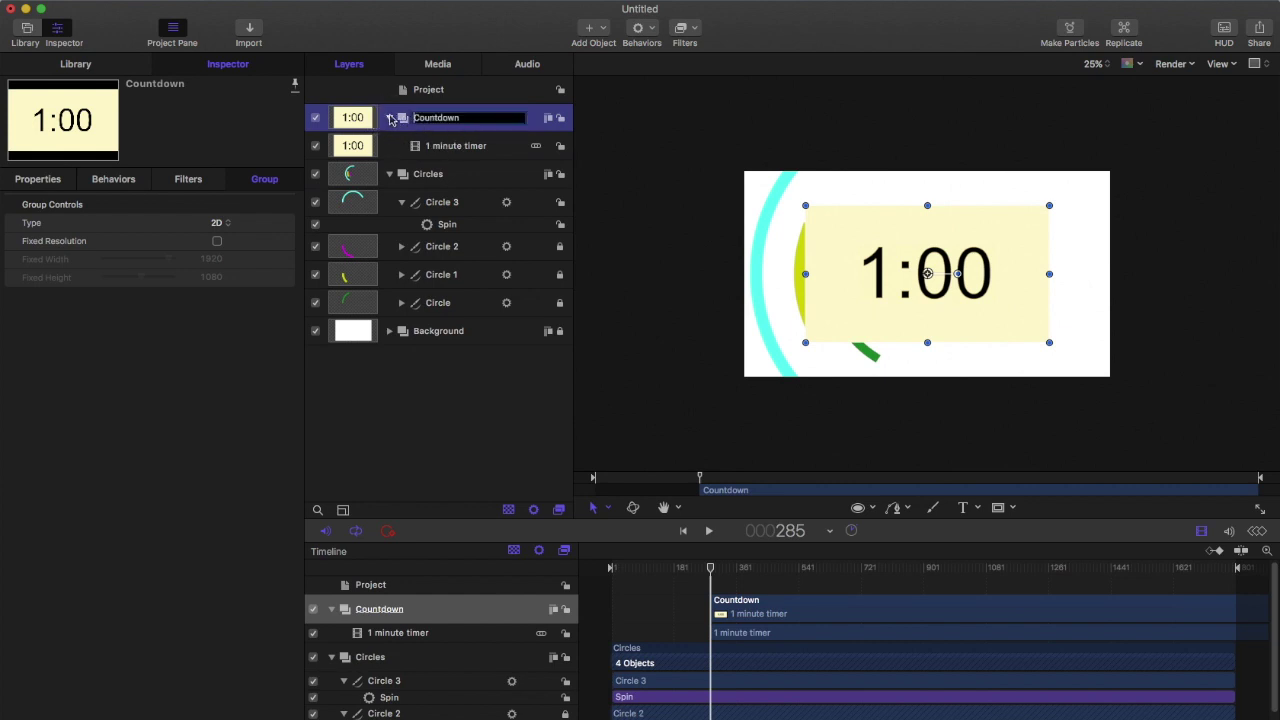
Collapse the Countdown and Circles groups and move Circles above Countdown in the layer stack.
{"action": "left_click", "coordinate": [390, 118]}
{"action": "left_click", "coordinate": [390, 146]}
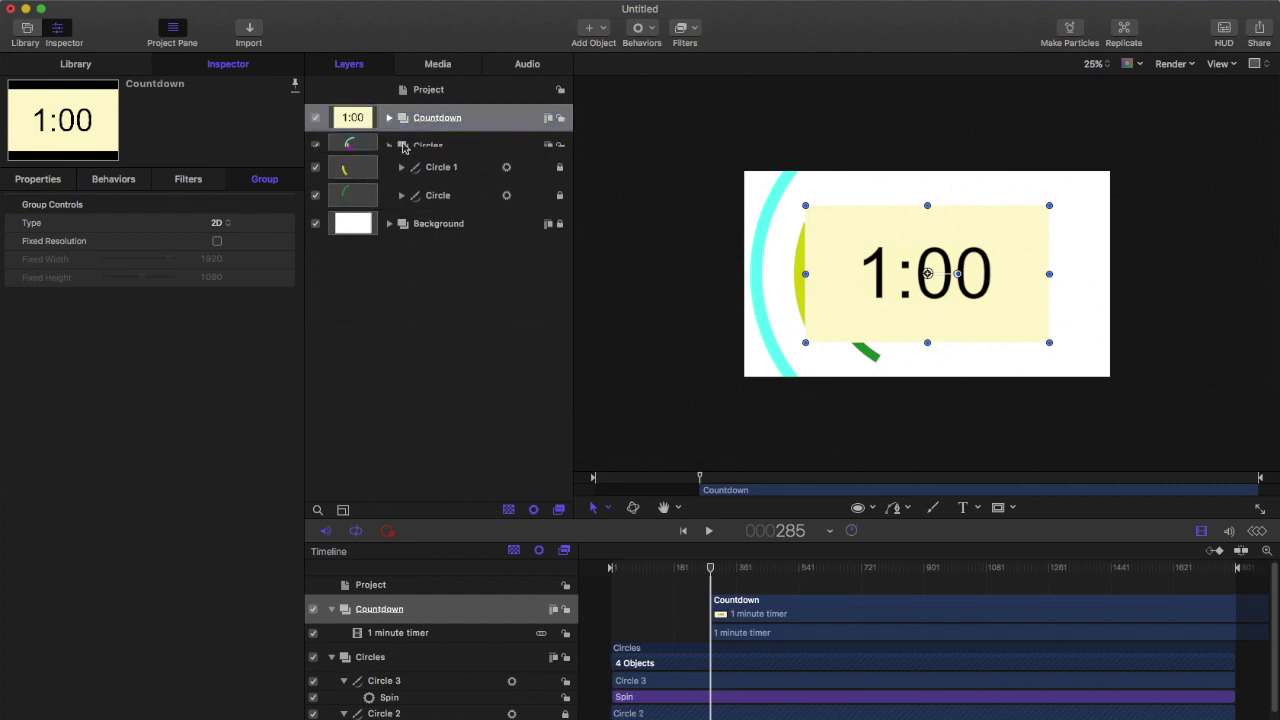
{"action": "mouse_move", "coordinate": [480, 120]}
{"action": "left_mouse_down"}
{"action": "mouse_move", "coordinate": [486, 209]}
{"action": "mouse_move", "coordinate": [466, 186]}
{"action": "mouse_move", "coordinate": [466, 106]}
{"action": "mouse_move", "coordinate": [463, 120]}
{"action": "left_mouse_up"}
{"action": "mouse_move", "coordinate": [457, 180]}
{"action": "left_mouse_down"}
{"action": "mouse_move", "coordinate": [455, 118]}
{"action": "mouse_move", "coordinate": [449, 129]}
{"action": "left_mouse_up"}
Apply the Keyer filter from the Keying category to the 1 minute timer clip.
{"action": "left_click", "coordinate": [893, 318]}
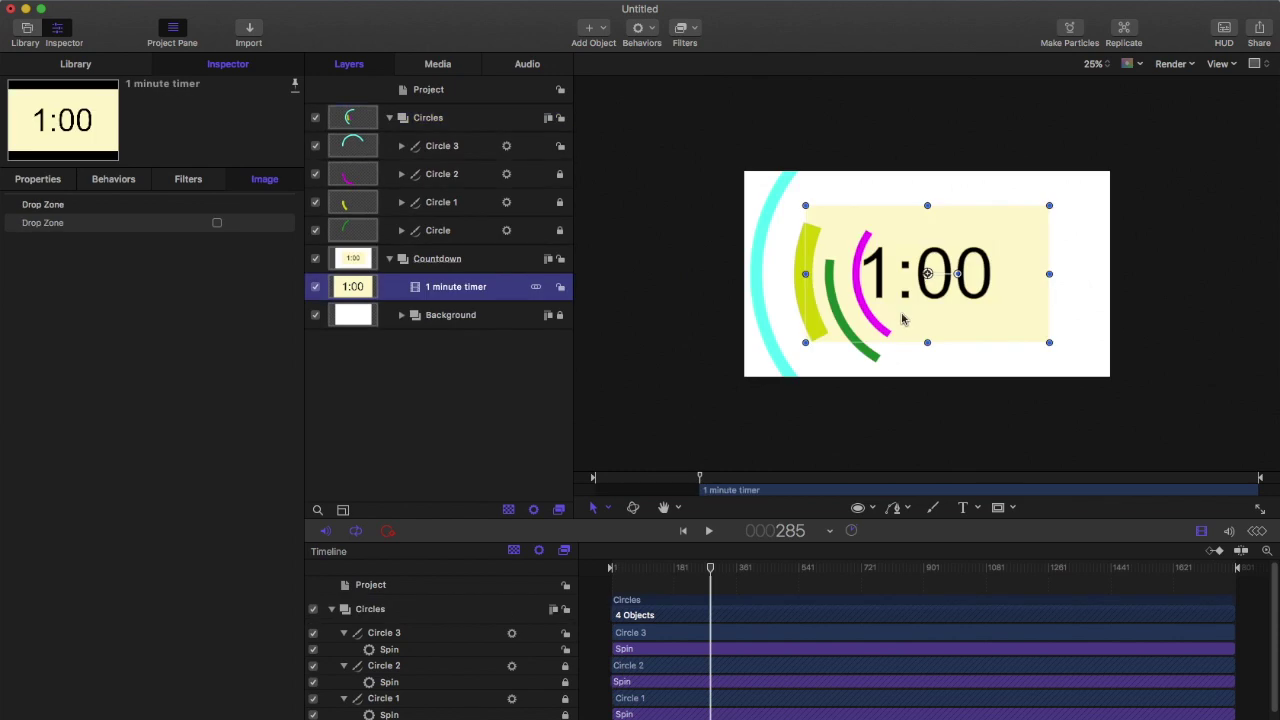
{"action": "left_click", "coordinate": [110, 66]}
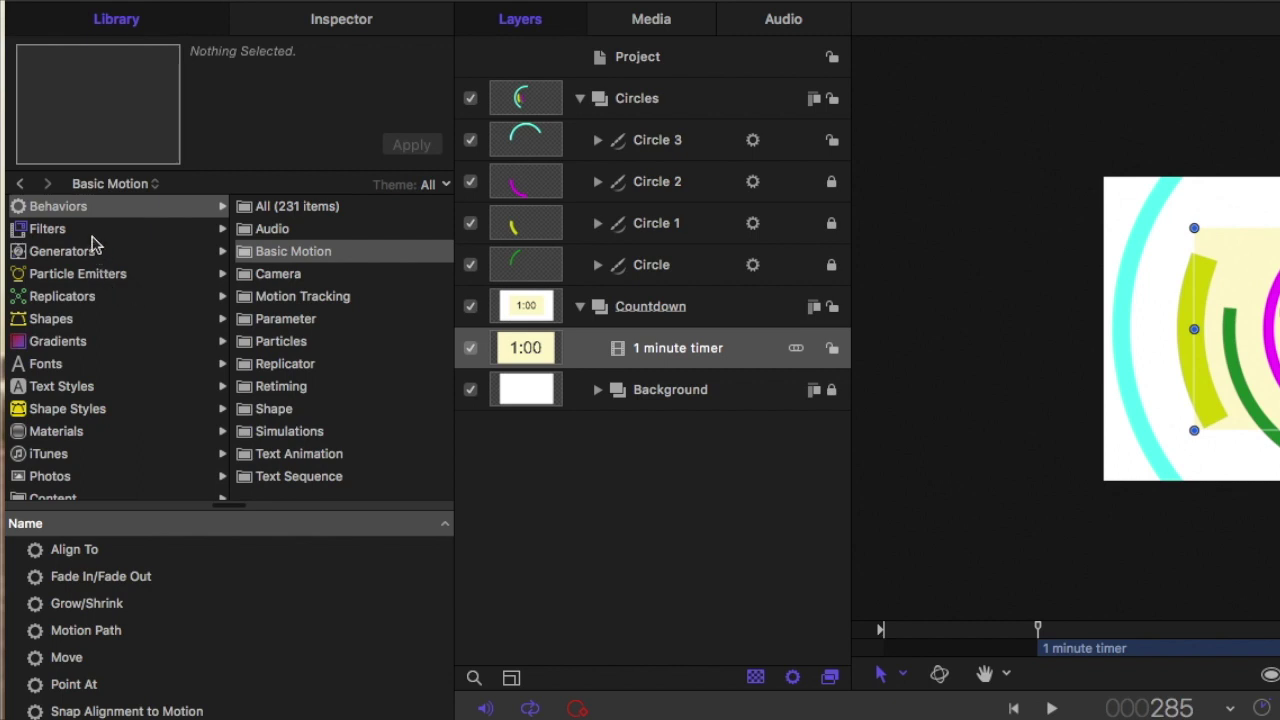
{"action": "left_click", "coordinate": [60, 229]}
{"action": "left_click", "coordinate": [294, 345]}
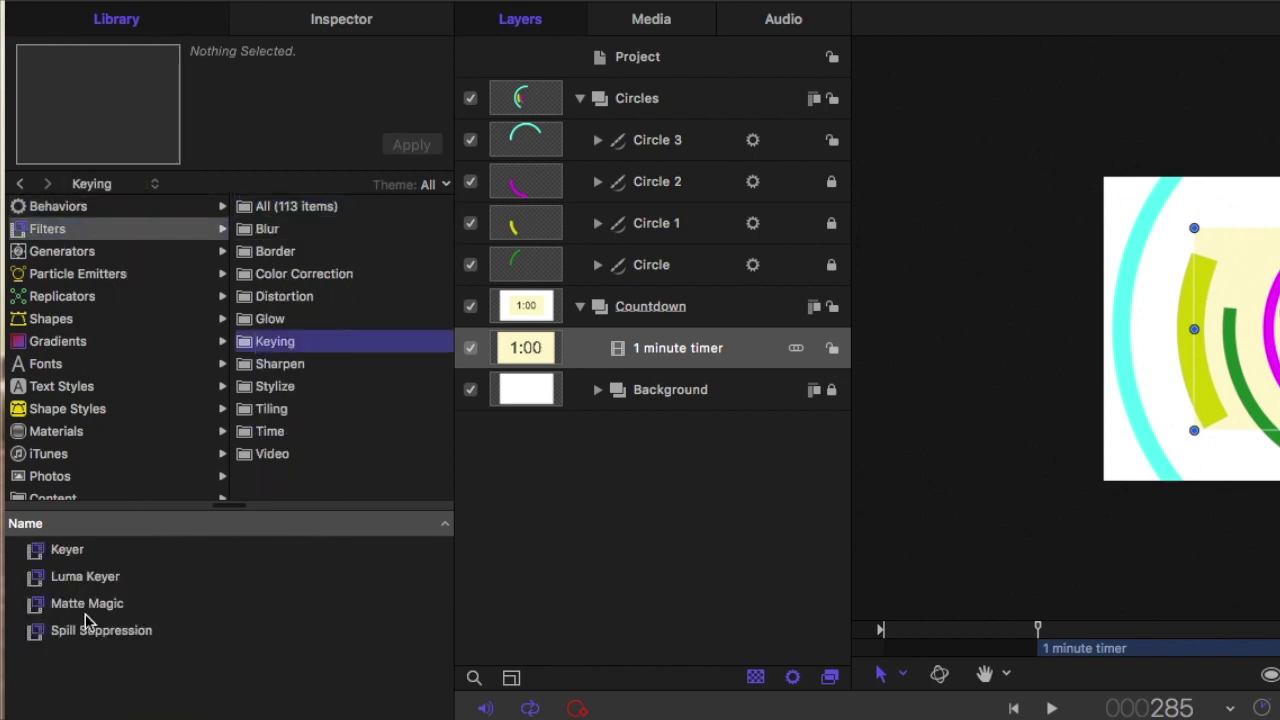
{"action": "left_click_drag", "start_coordinate": [67, 555], "coordinate": [671, 348]}
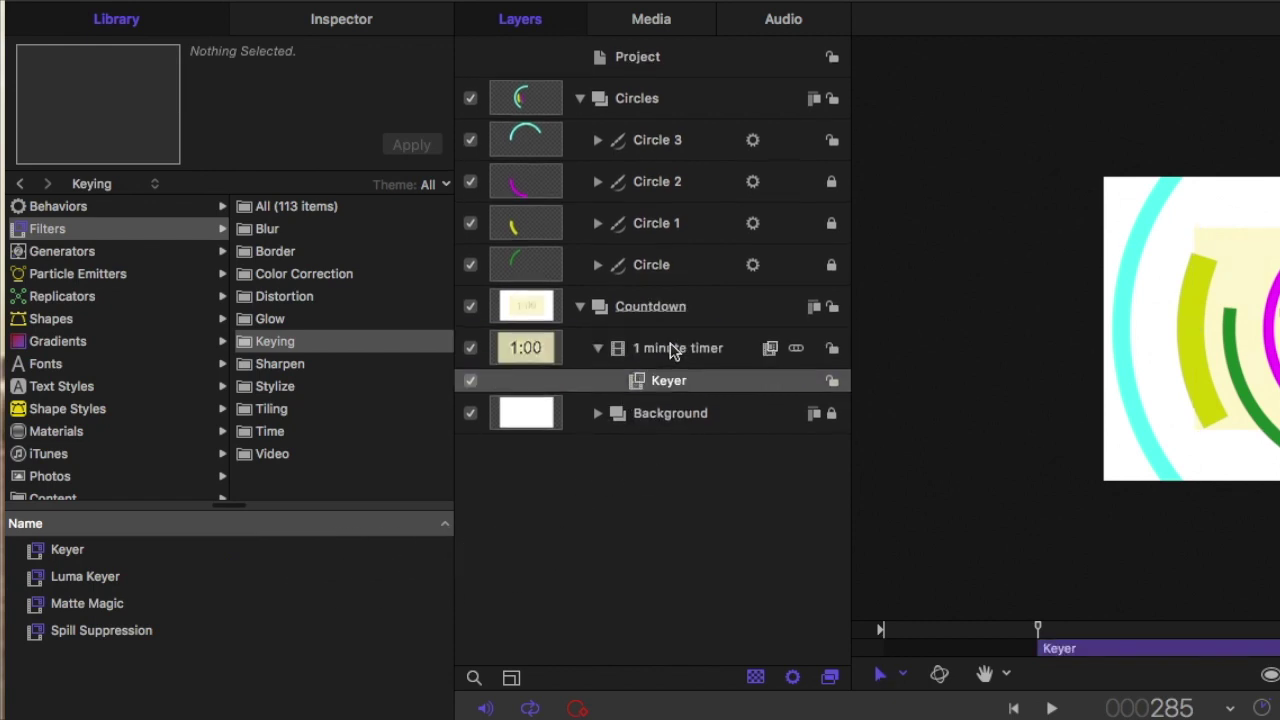
Key out the timer's pale yellow background by sampling a small rectangle of it beside the digit 1.
{"action": "left_click", "coordinate": [393, 30]}
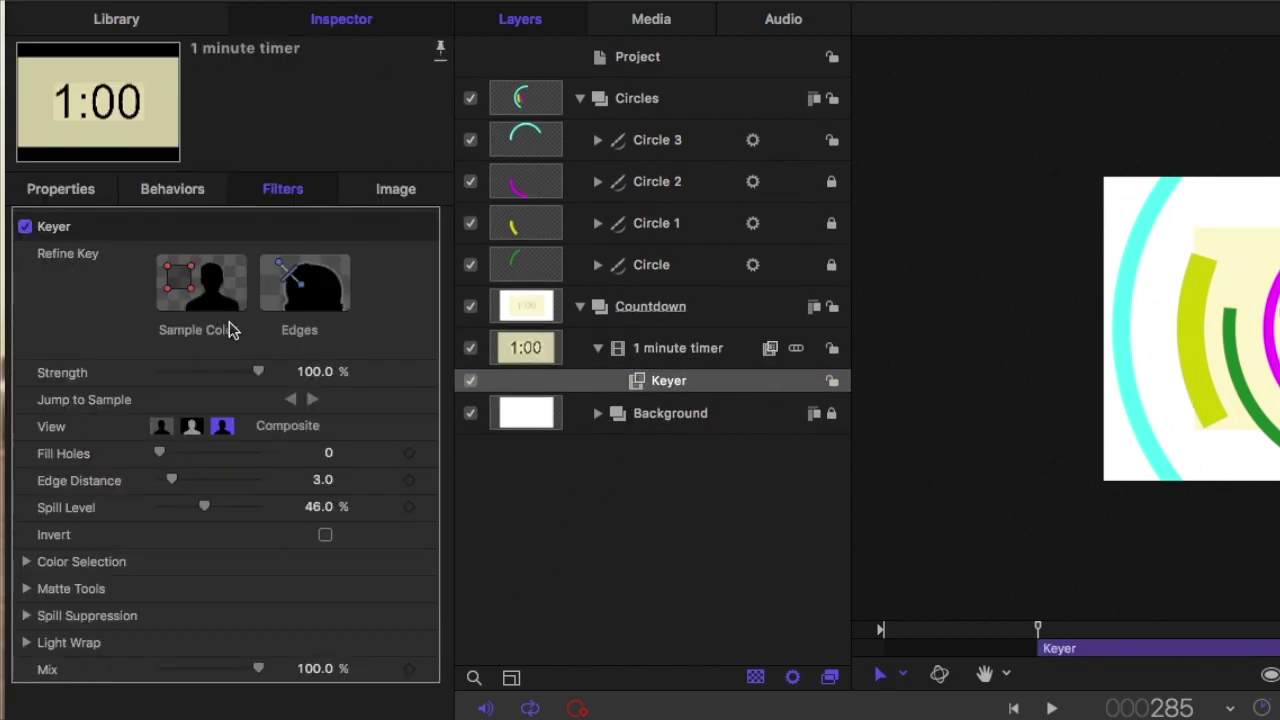
{"action": "left_click", "coordinate": [200, 290]}
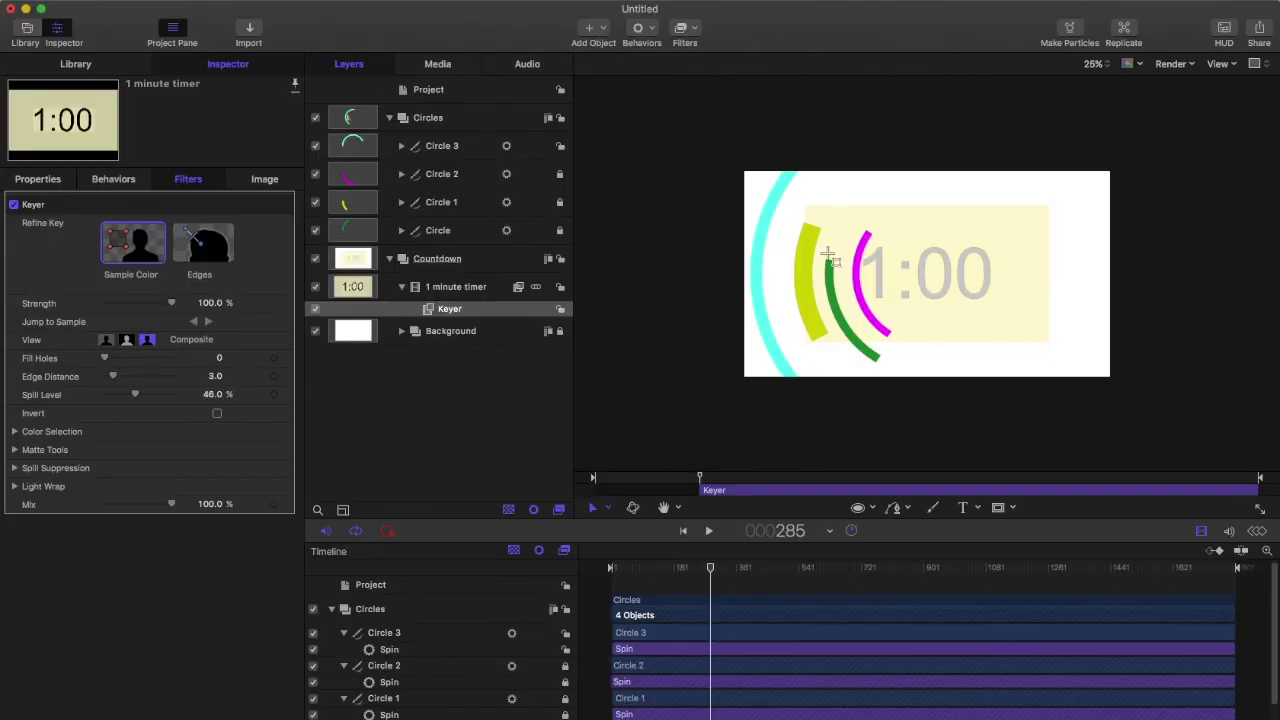
{"action": "left_click_drag", "start_coordinate": [828, 254], "coordinate": [856, 310]}
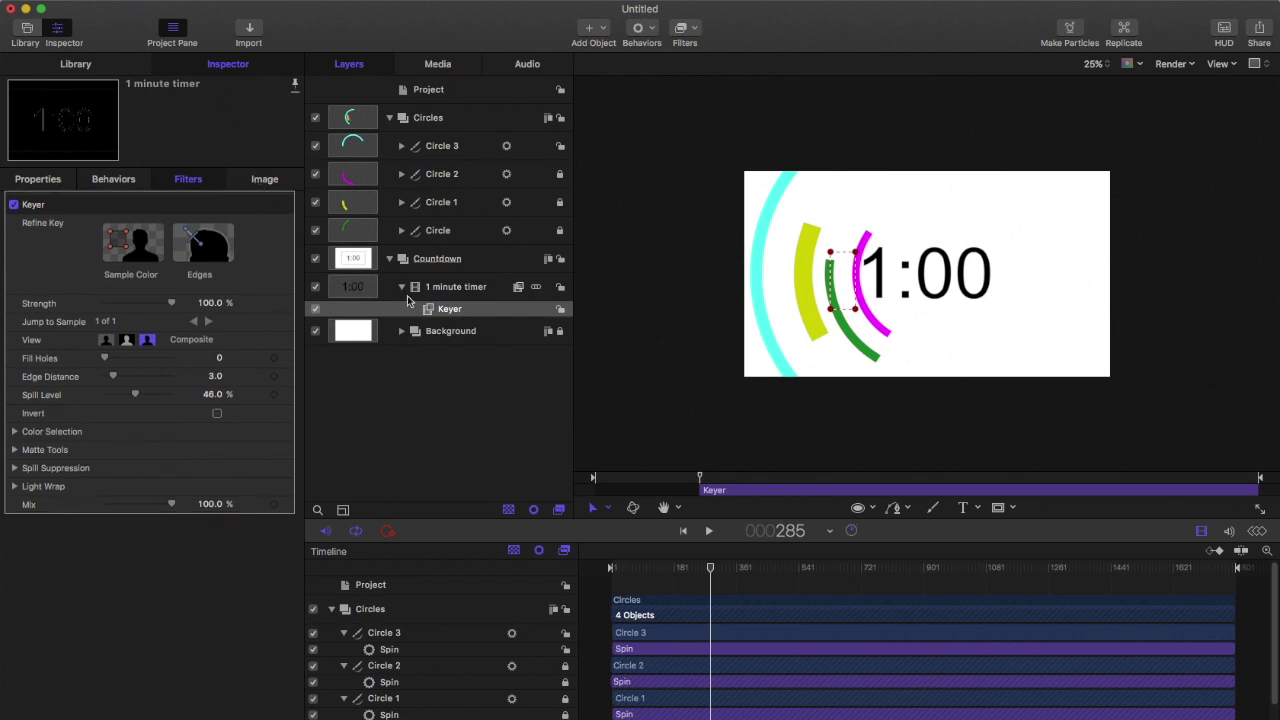
Apply the Color Balance filter from the Color Correction category to the 1 minute timer clip.
{"action": "left_click", "coordinate": [76, 66]}
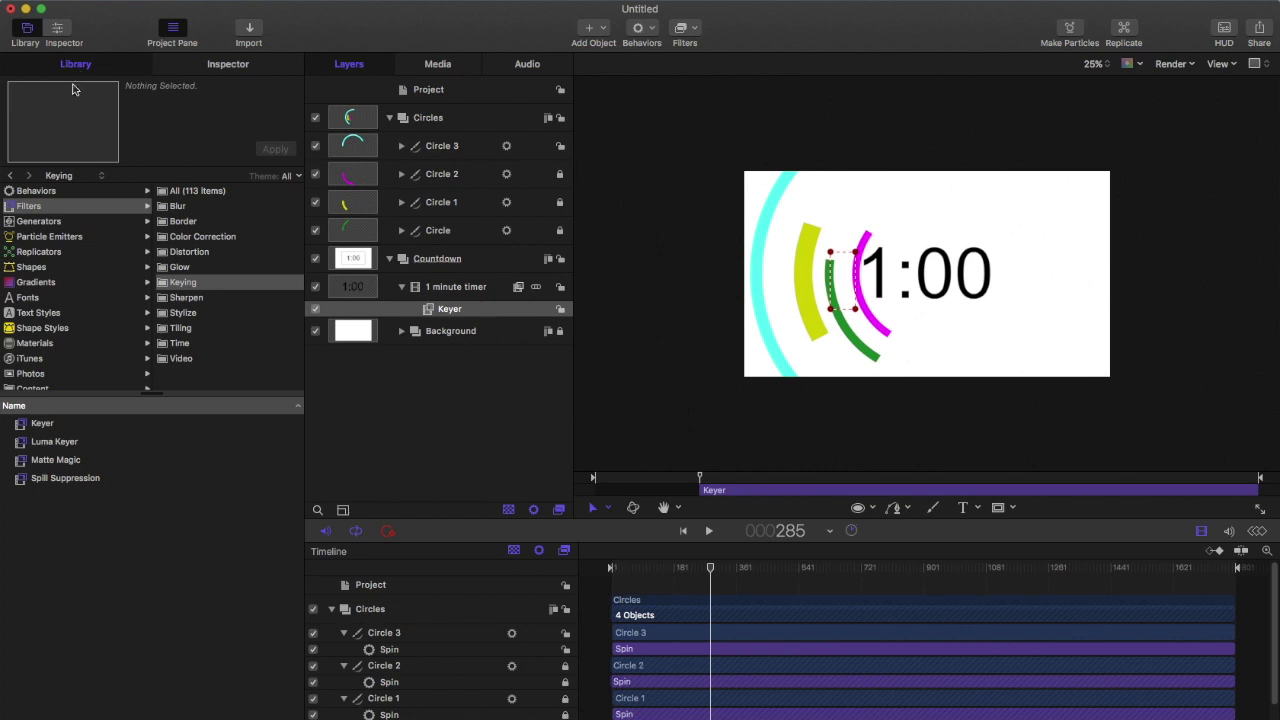
{"action": "left_click", "coordinate": [237, 242]}
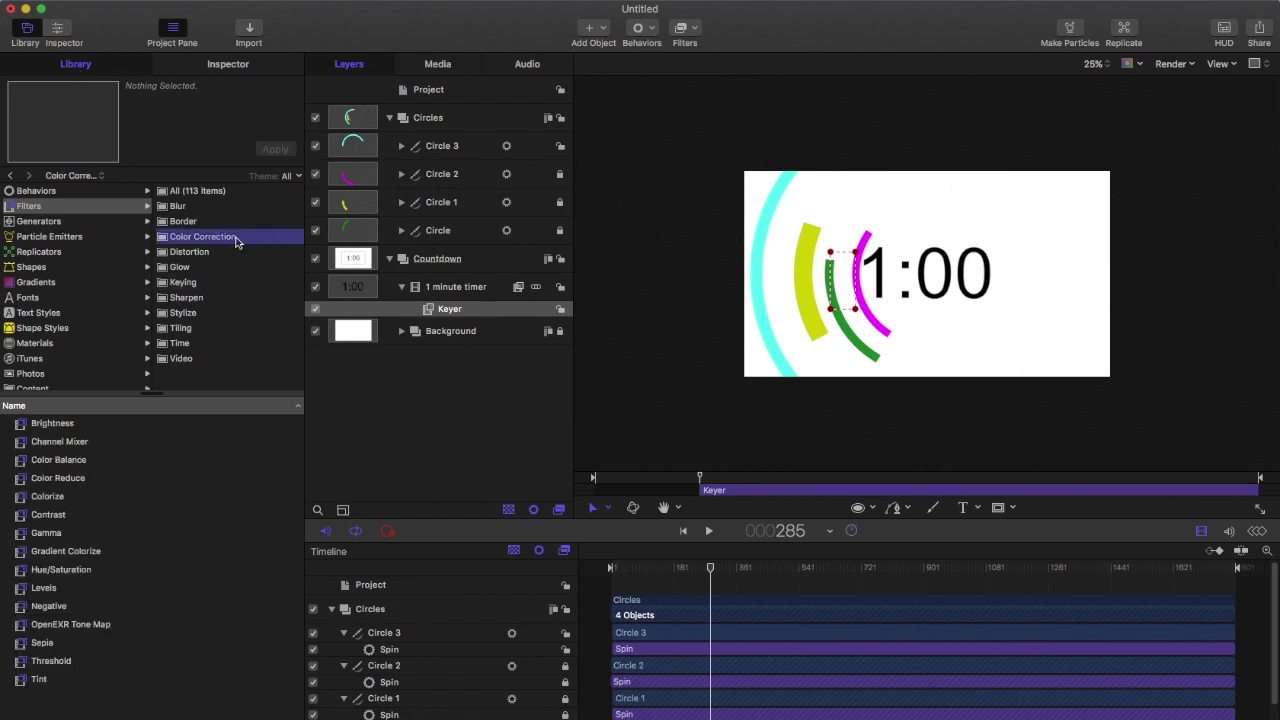
{"action": "left_click", "coordinate": [70, 460]}
{"action": "left_click_drag", "start_coordinate": [70, 464], "coordinate": [451, 288]}
Set the Color Balance Shadows color to white and close the color picker.
{"action": "left_click", "coordinate": [240, 64]}
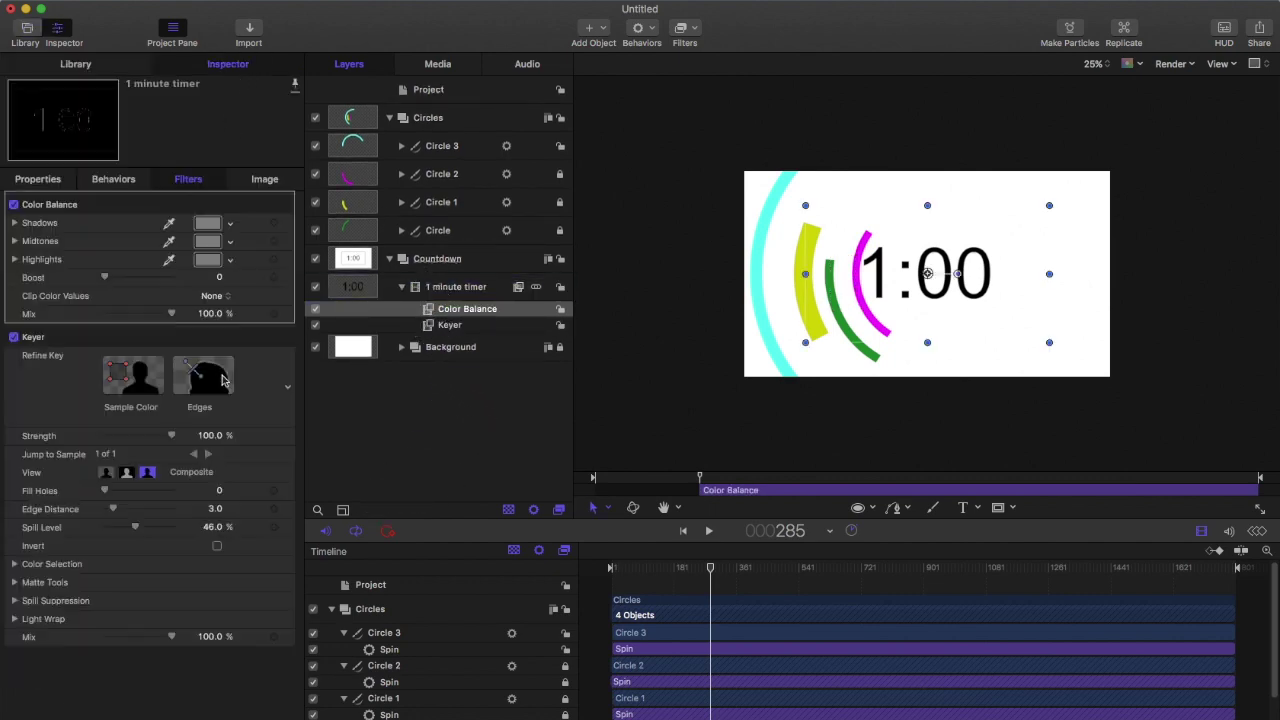
{"action": "left_click", "coordinate": [208, 224]}
{"action": "left_click_drag", "start_coordinate": [430, 470], "coordinate": [324, 476]}
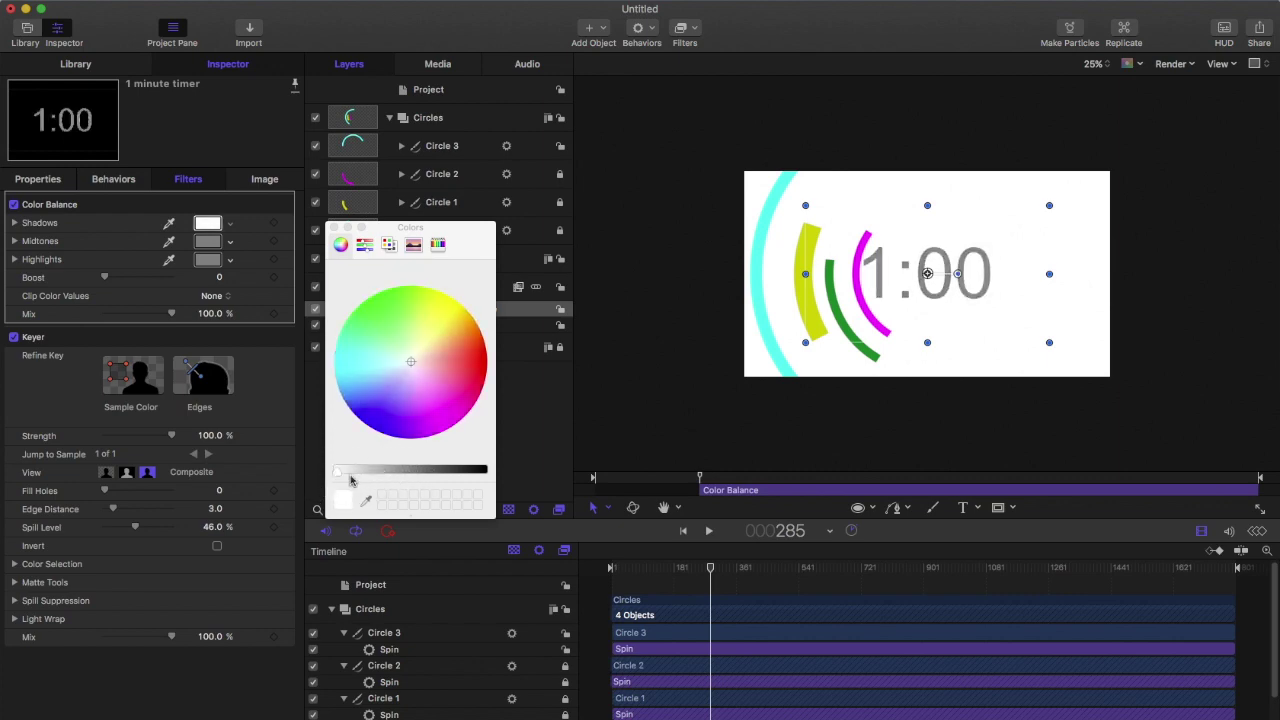
{"action": "left_click", "coordinate": [335, 228]}
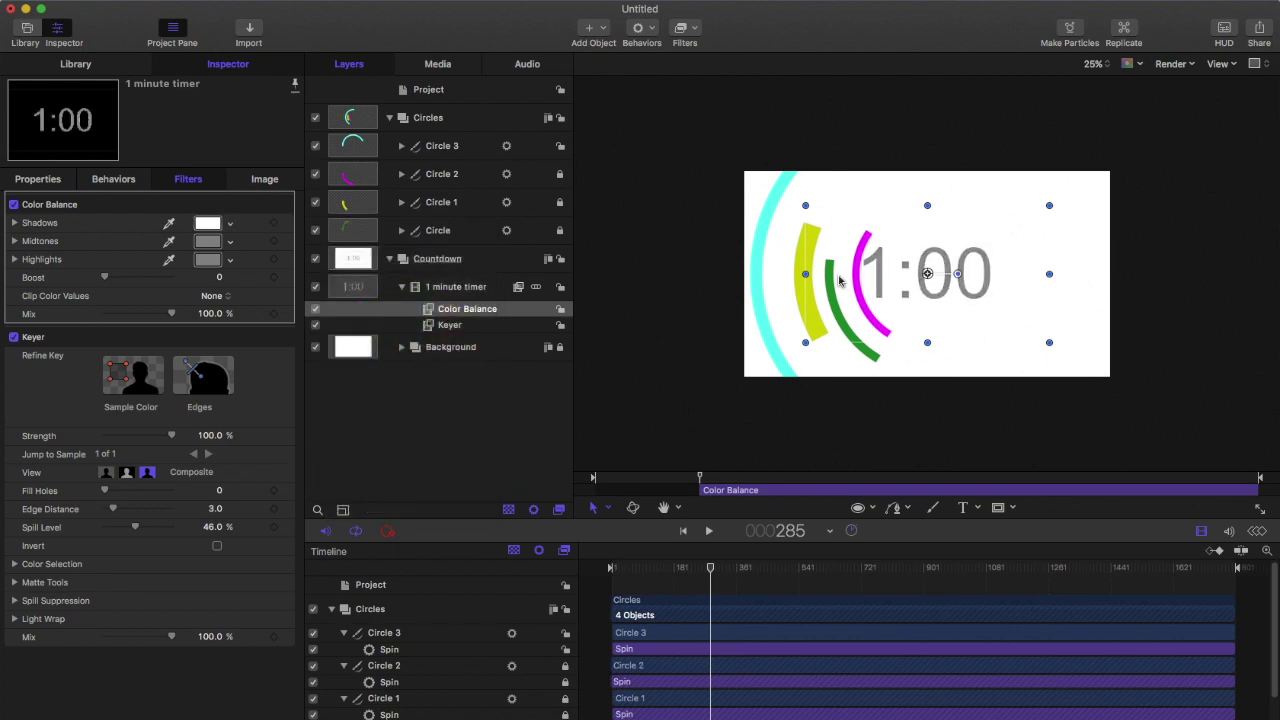
Add the Basic Motion Grow/Shrink behavior to the 1 minute timer clip.
{"action": "key", "text": "super+2"}
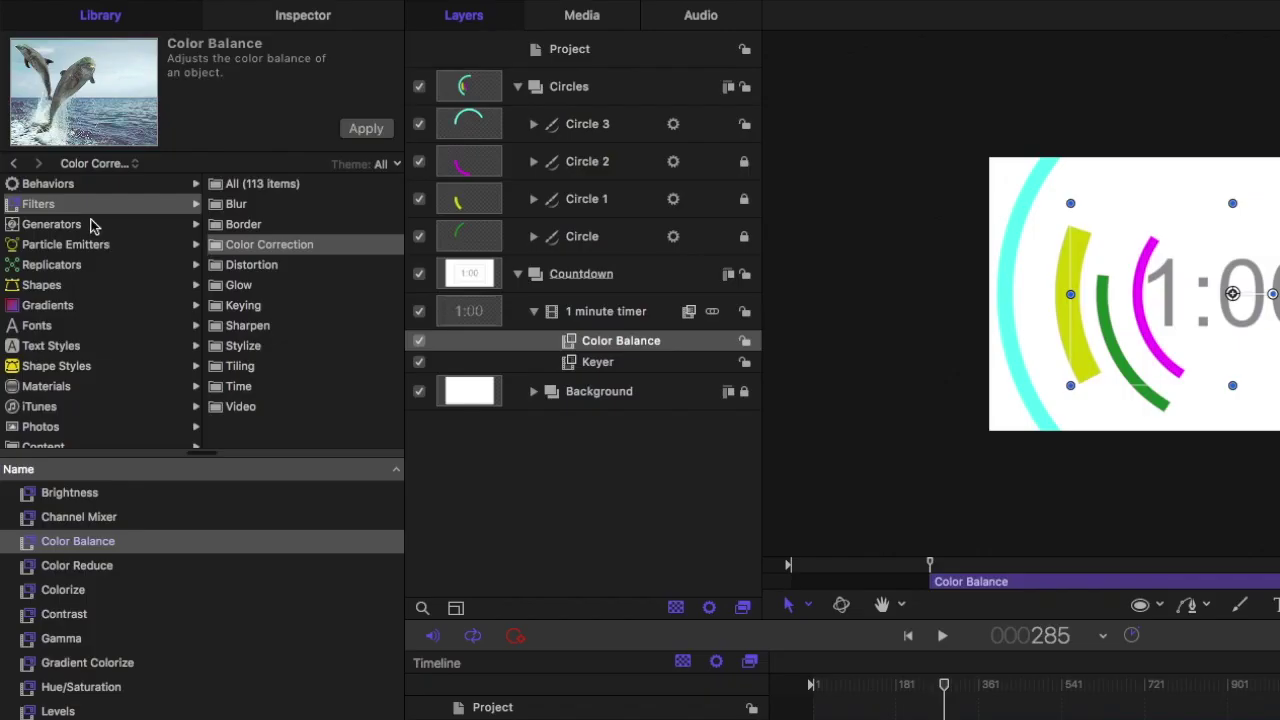
{"action": "left_click", "coordinate": [80, 186]}
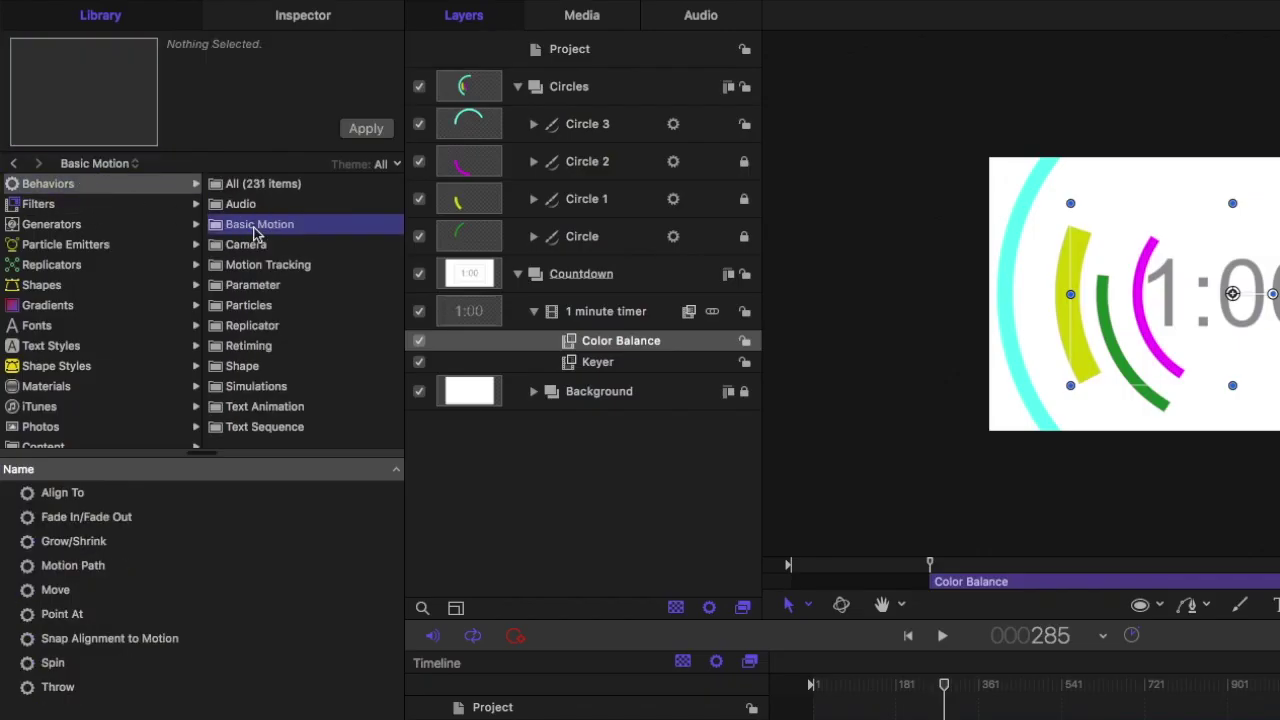
{"action": "left_click_drag", "start_coordinate": [100, 538], "coordinate": [600, 316]}
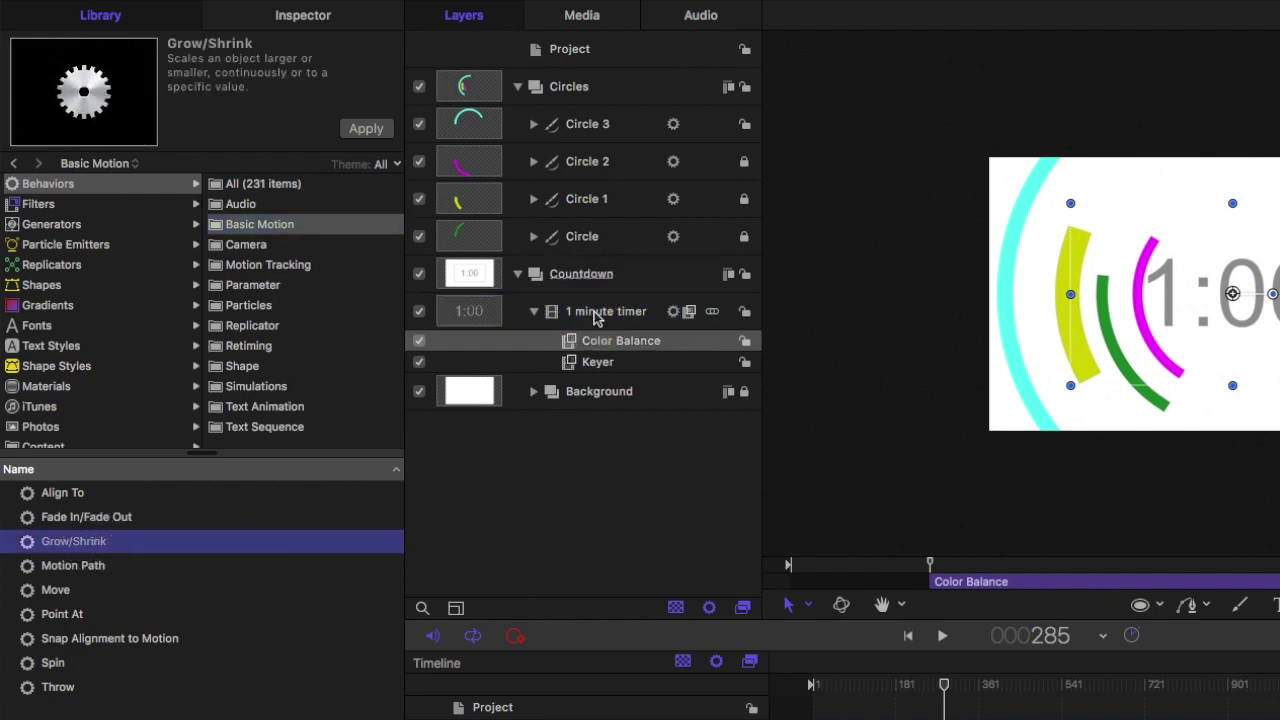
Set the Scale To value of the 1 minute timer clip's Grow/Shrink behavior to 1%.
{"action": "left_click", "coordinate": [337, 20]}
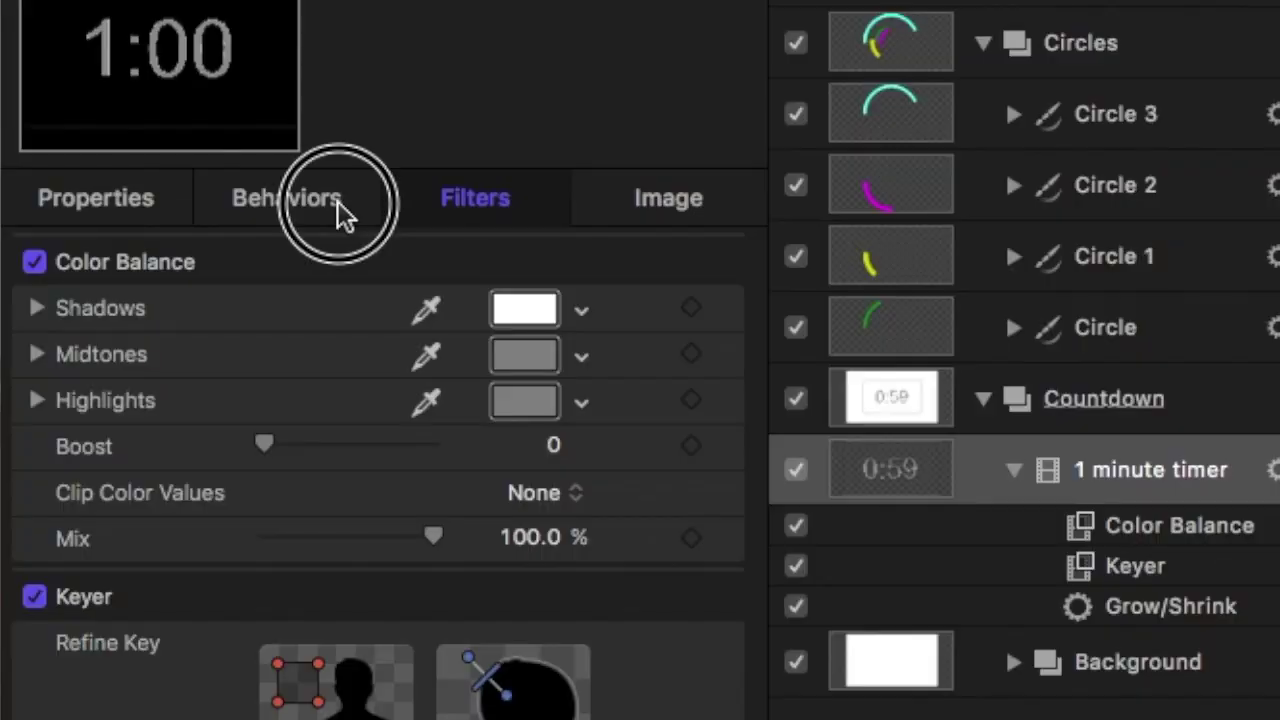
{"action": "left_click", "coordinate": [176, 173]}
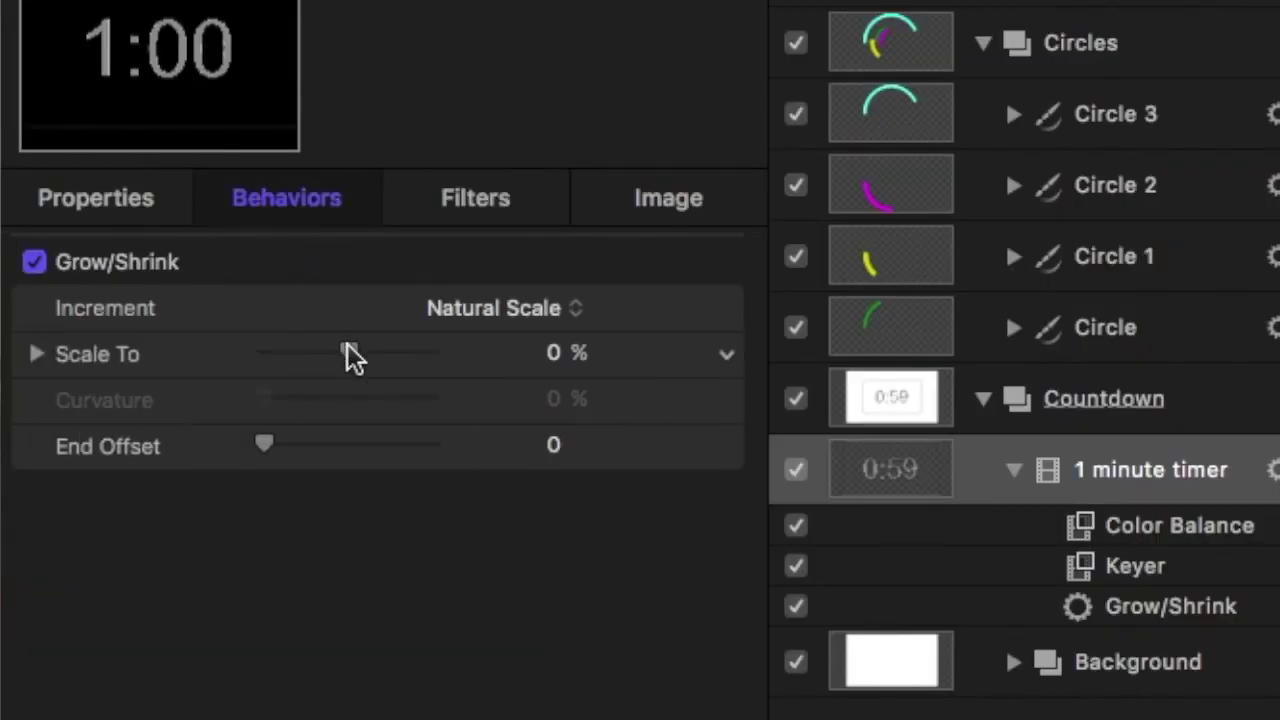
{"action": "left_click", "coordinate": [552, 358]}
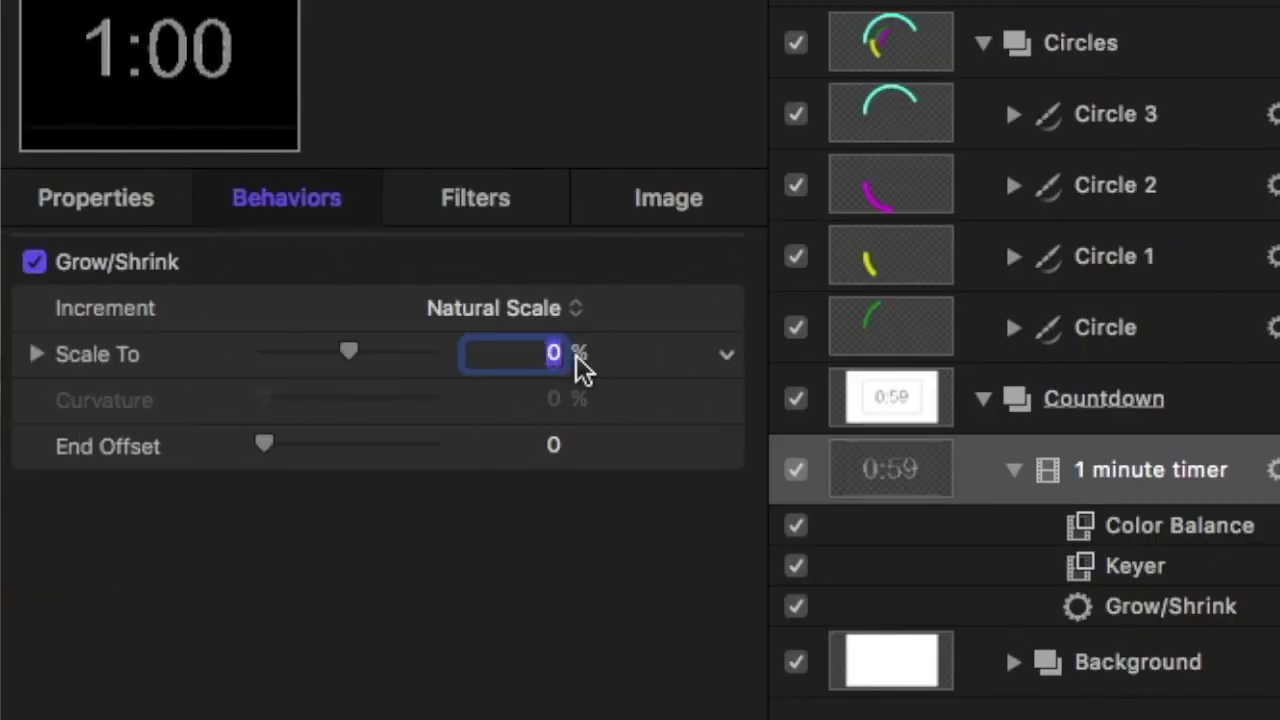
{"action": "type", "text": "1"}
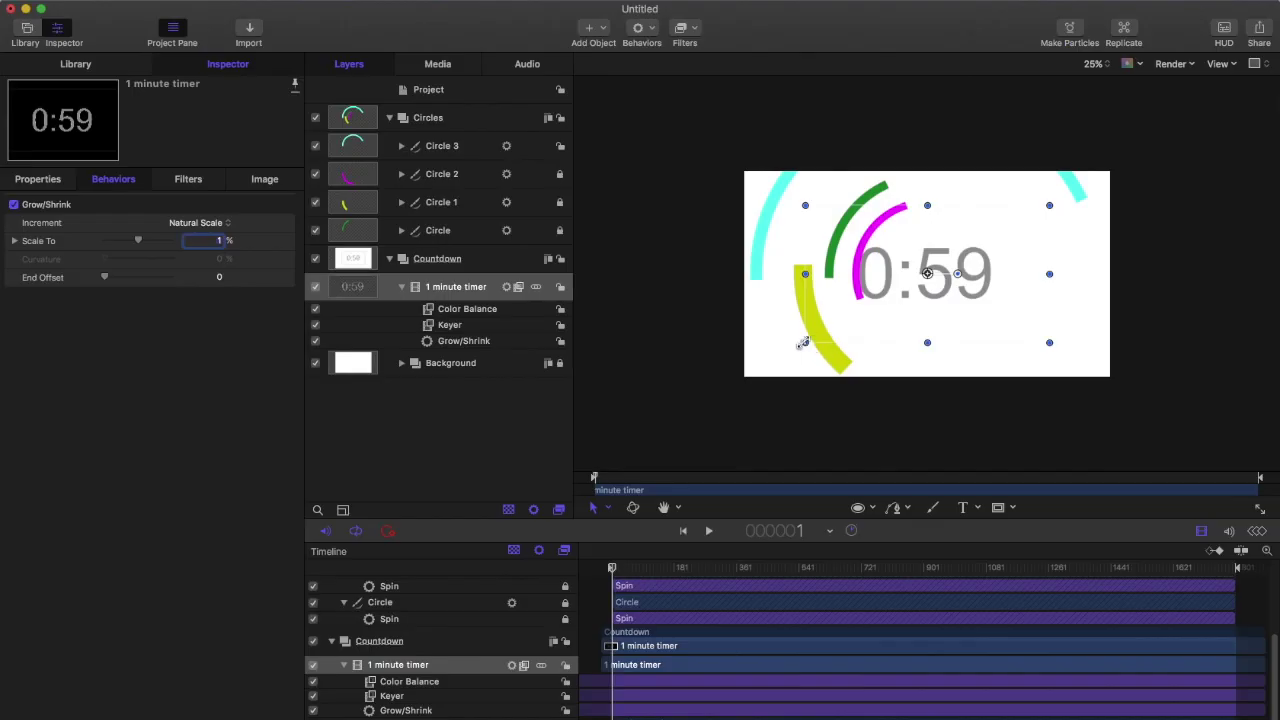
Shrink the 1 minute timer clip to about three quarters of its size on the canvas and reset its Position to 0 px.
{"action": "left_click_drag", "start_coordinate": [803, 343], "coordinate": [867, 300]}
{"action": "left_click", "coordinate": [38, 178]}
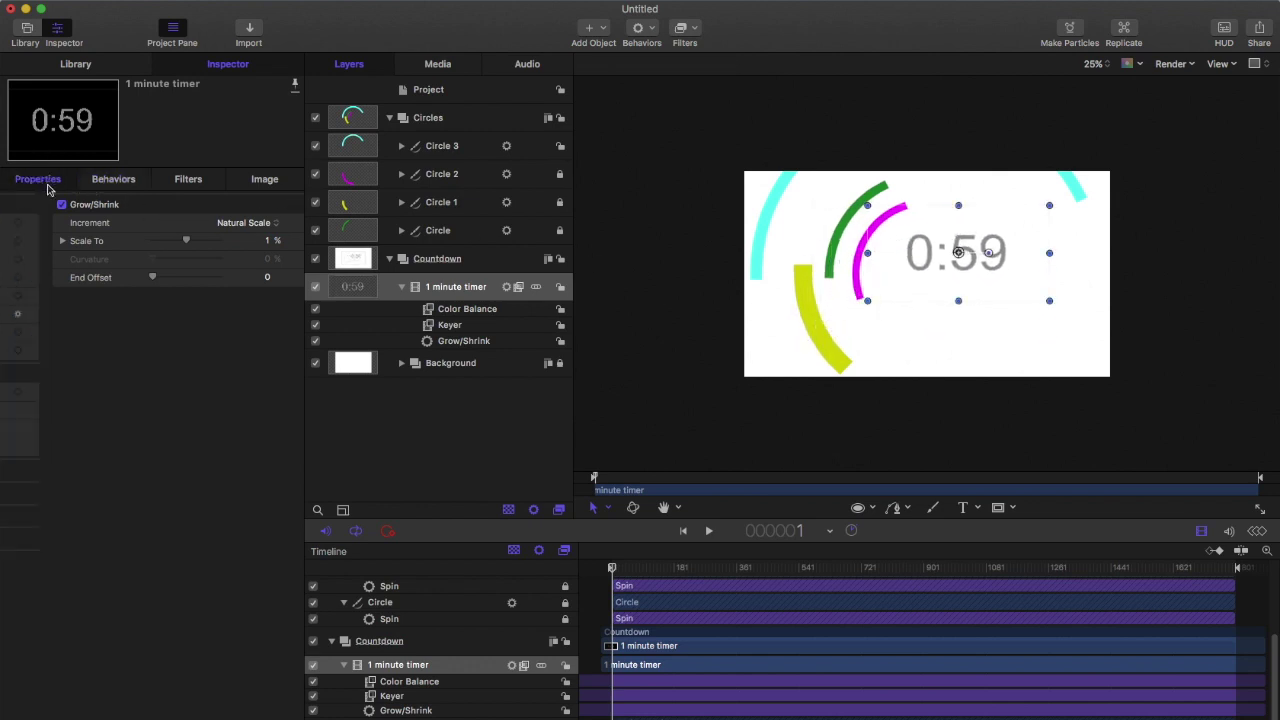
{"action": "left_click", "coordinate": [278, 222]}
{"action": "left_click", "coordinate": [315, 229]}
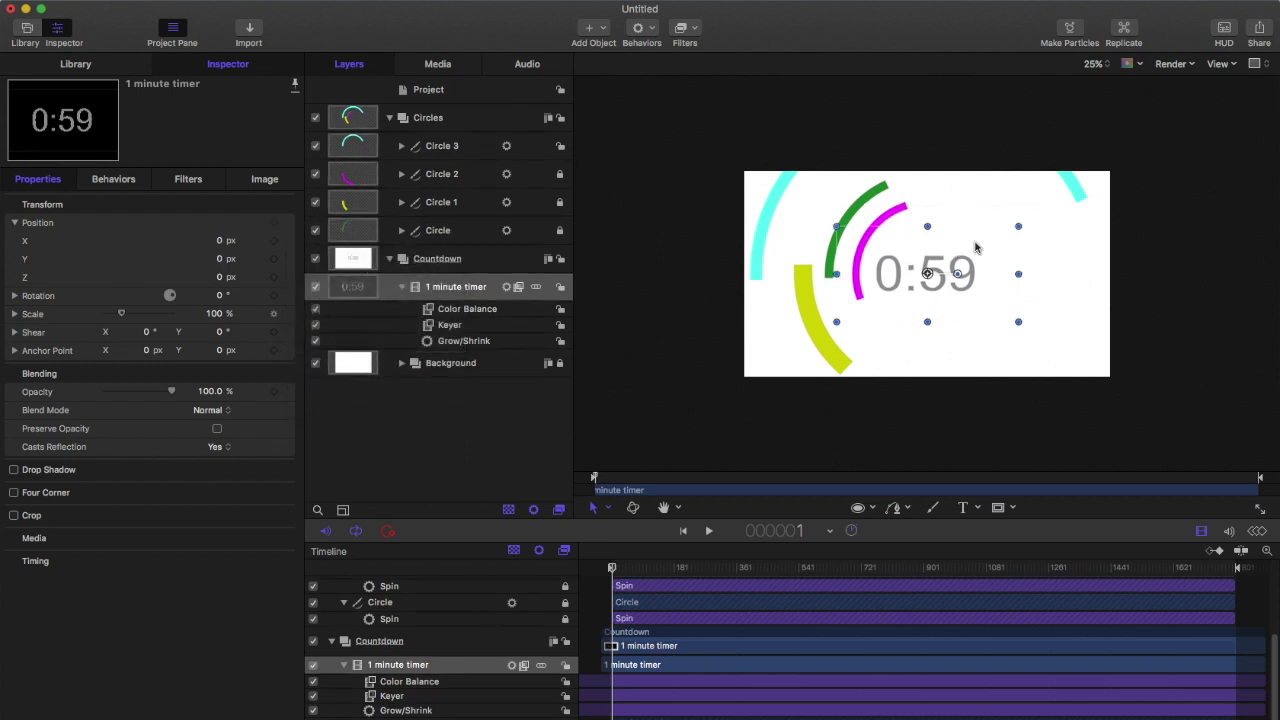
Play the animation from the start and scrub ahead to check the timer's size change among the spinning arcs.
{"action": "left_click", "coordinate": [709, 532]}
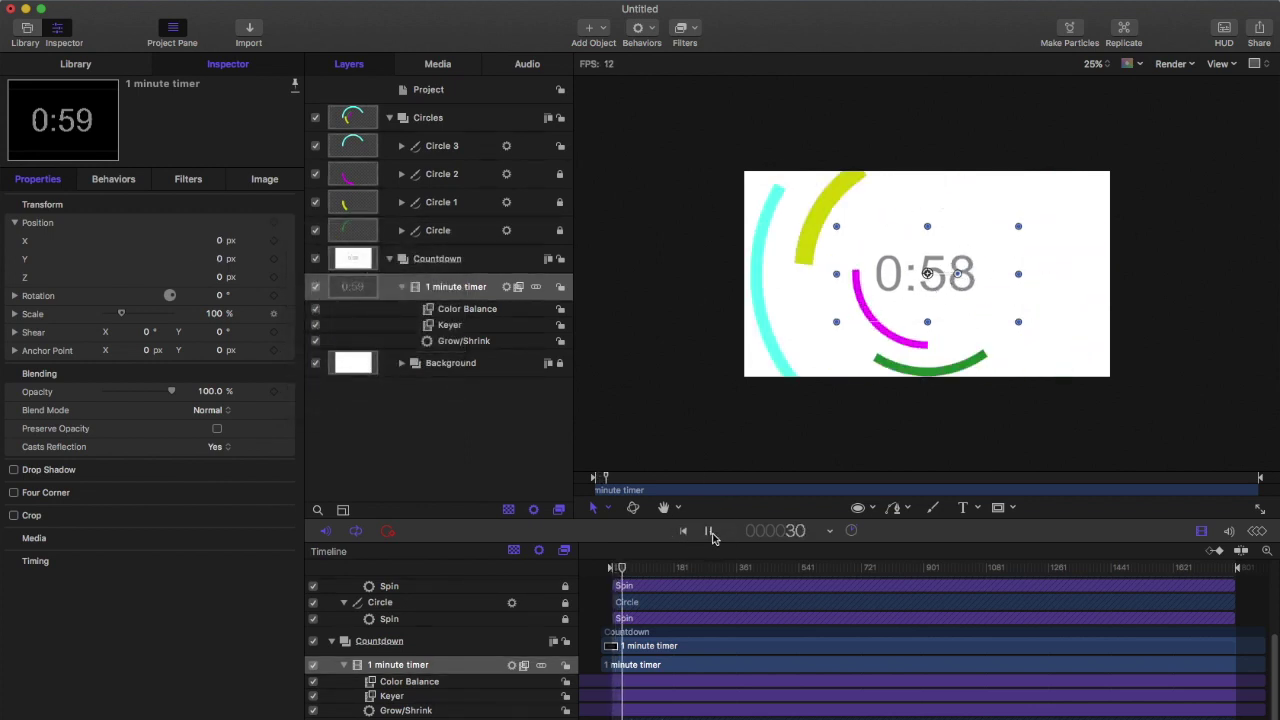
{"action": "left_click_drag", "start_coordinate": [676, 567], "coordinate": [997, 573]}
{"action": "key", "text": "space"}
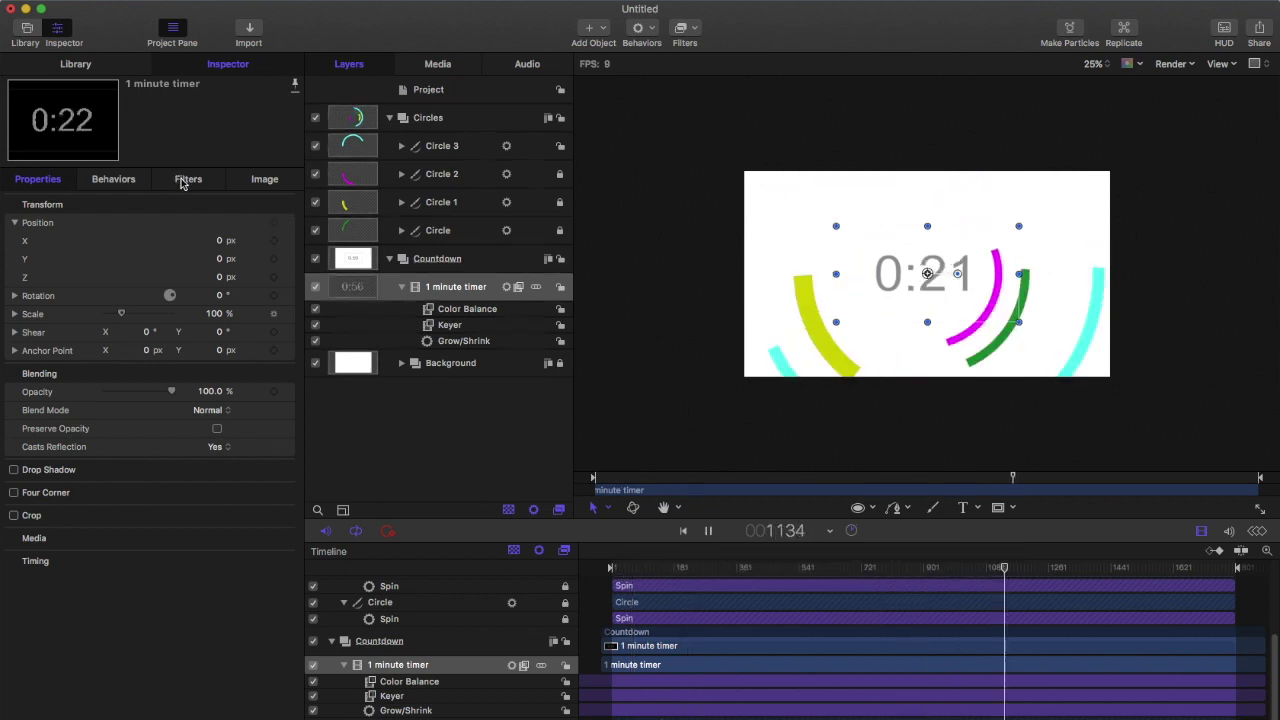
Set the timer's Grow/Shrink Scale To to 25% and scrub through to the end of the countdown to check the growth.
{"action": "left_click", "coordinate": [187, 179]}
{"action": "left_click", "coordinate": [127, 190]}
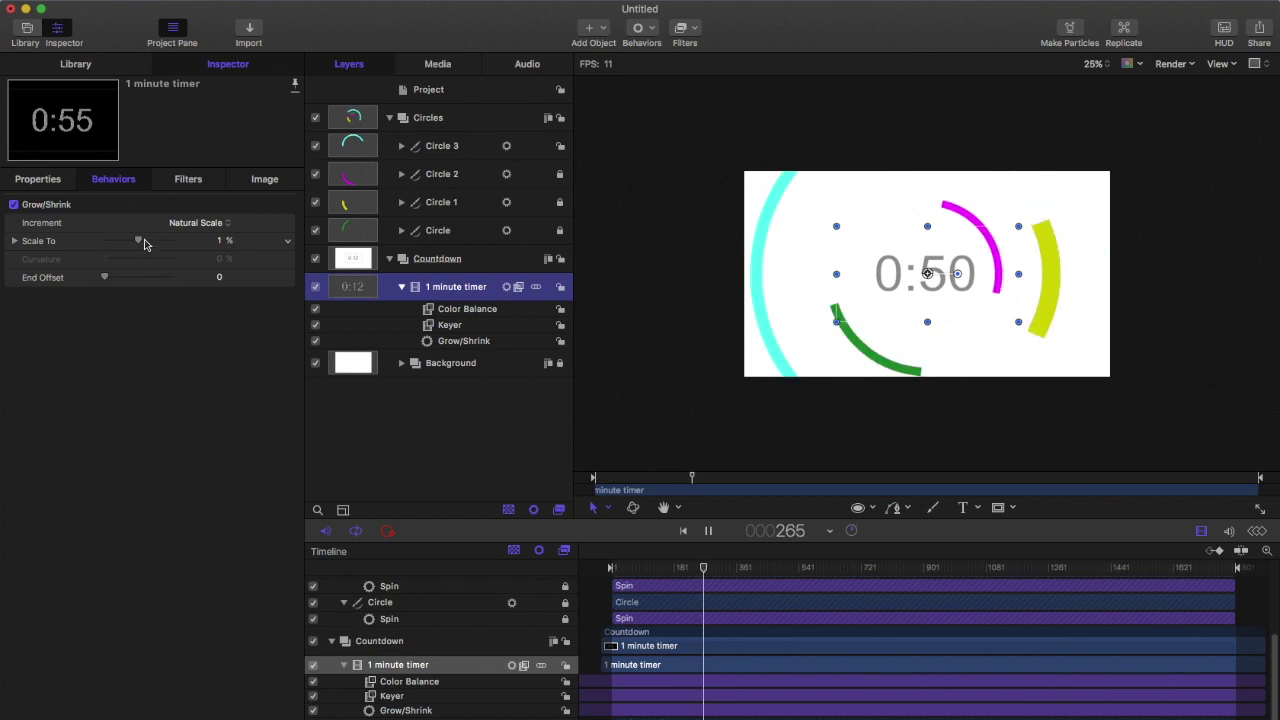
{"action": "left_click", "coordinate": [142, 243]}
{"action": "left_click_drag", "start_coordinate": [142, 243], "coordinate": [145, 245]}
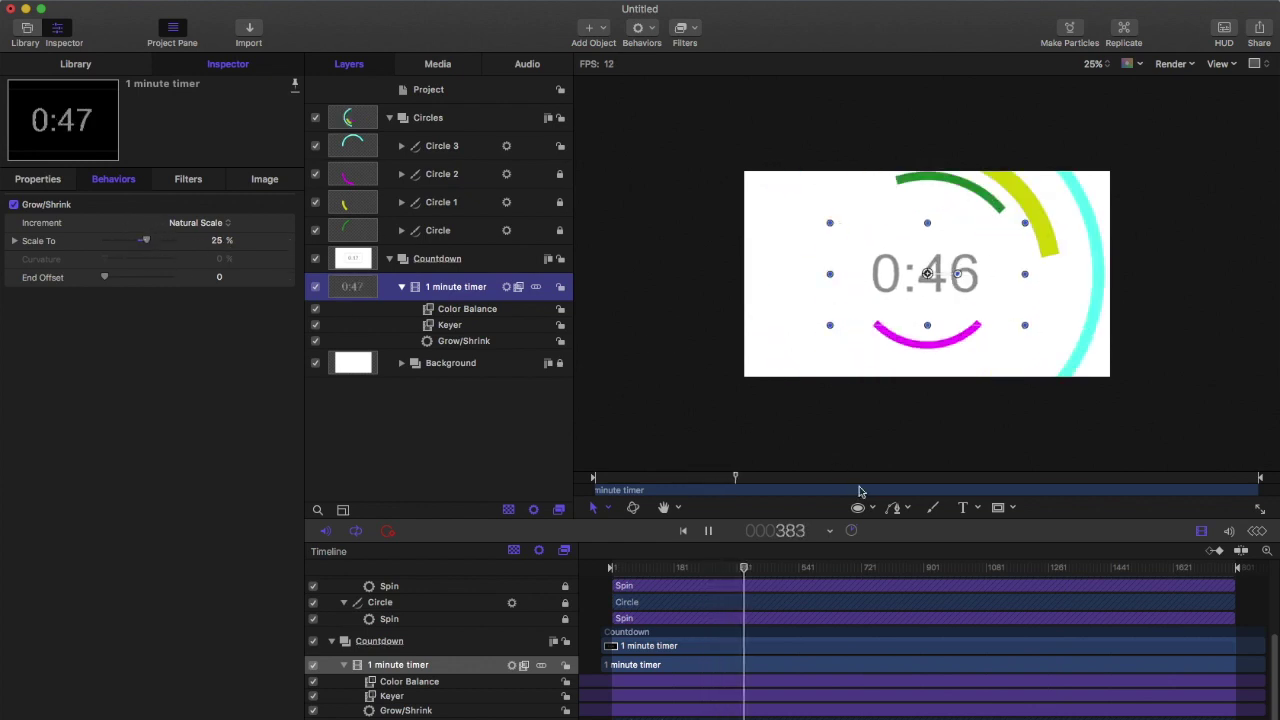
{"action": "left_click_drag", "start_coordinate": [789, 566], "coordinate": [1040, 570]}
{"action": "left_click_drag", "start_coordinate": [1072, 565], "coordinate": [1229, 551]}
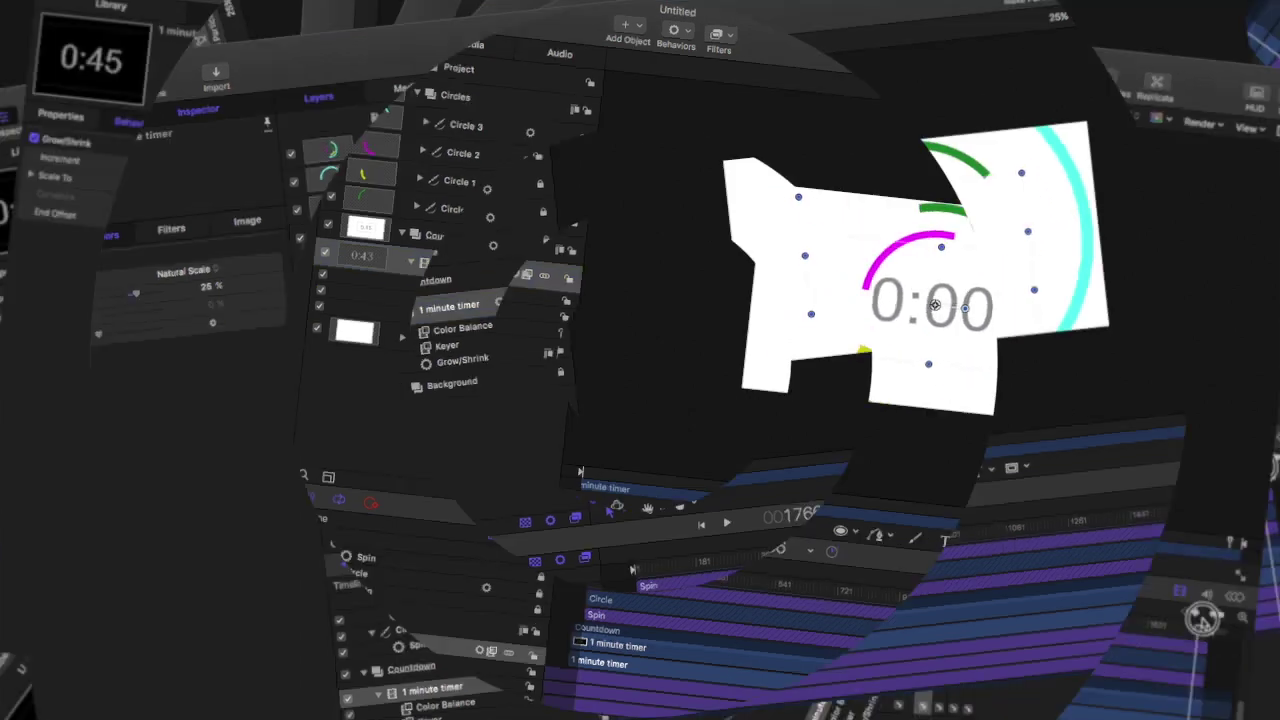